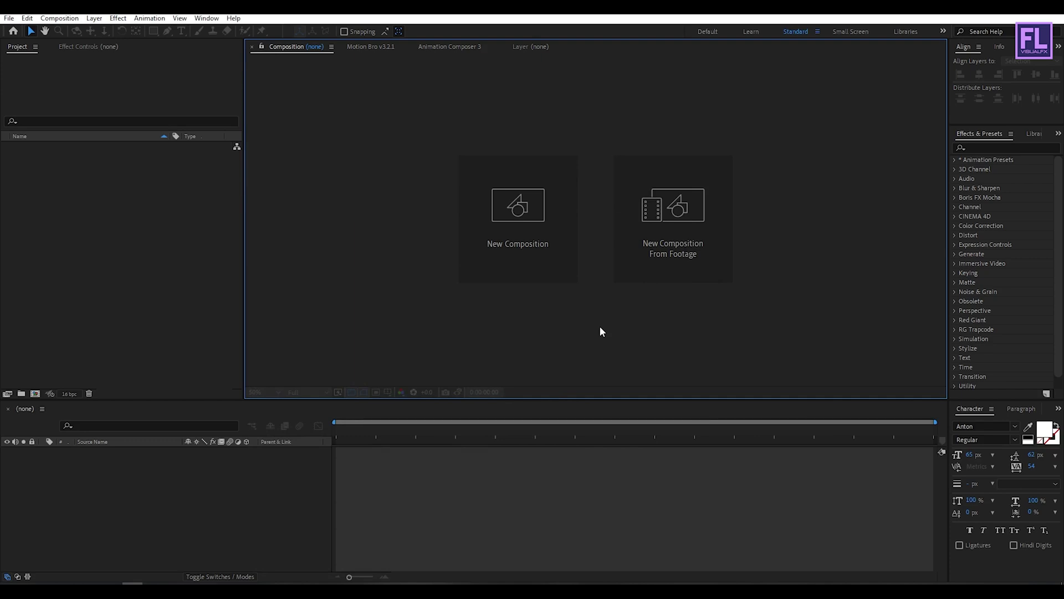
# - Create a 1920 x 1080, 30 fps, 8-second composition named Emmiter
pyautogui.click(524, 245)
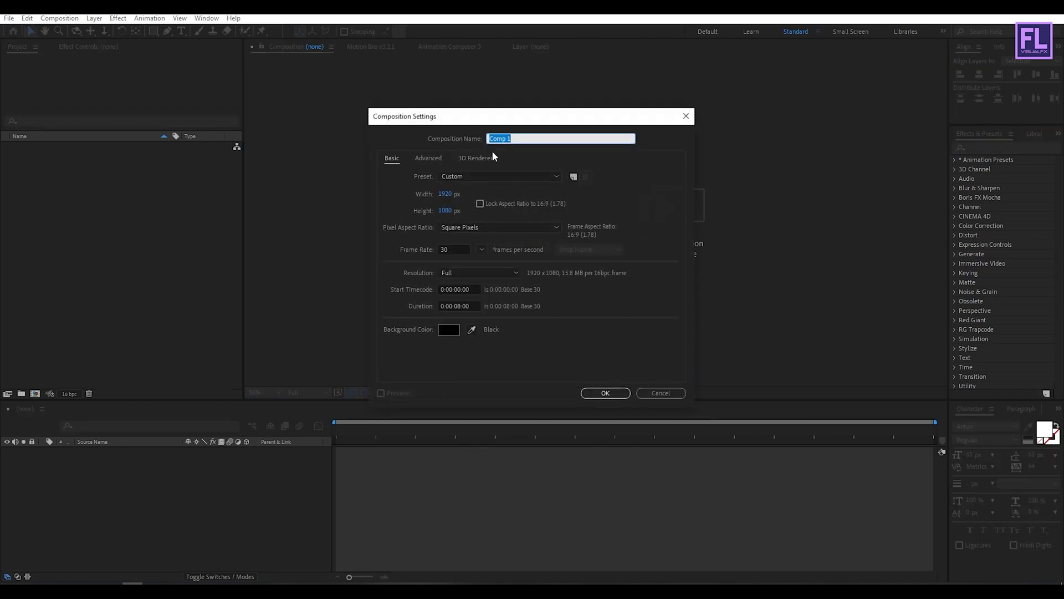
pyautogui.write('Emmiter')
pyautogui.click(603, 393)
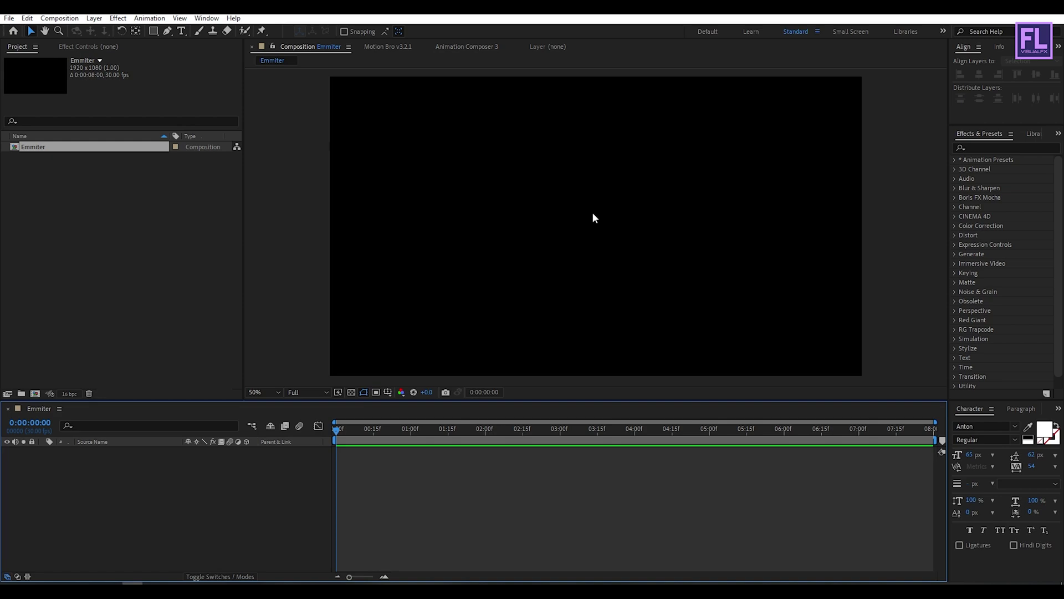
# - Import the BG, Gorilla Gaming Logo Esport, Particles, sand-texture and smoke files from the Project file folder
pyautogui.click(113, 582)
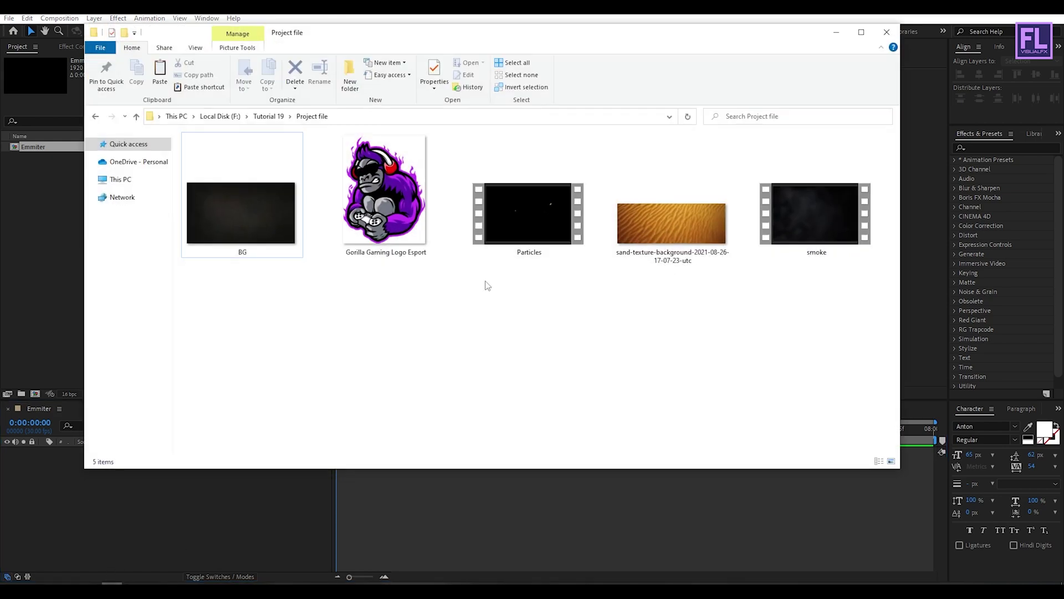
pyautogui.moveTo(835, 307); pyautogui.dragTo(45, 198)
pyautogui.click(98, 225)
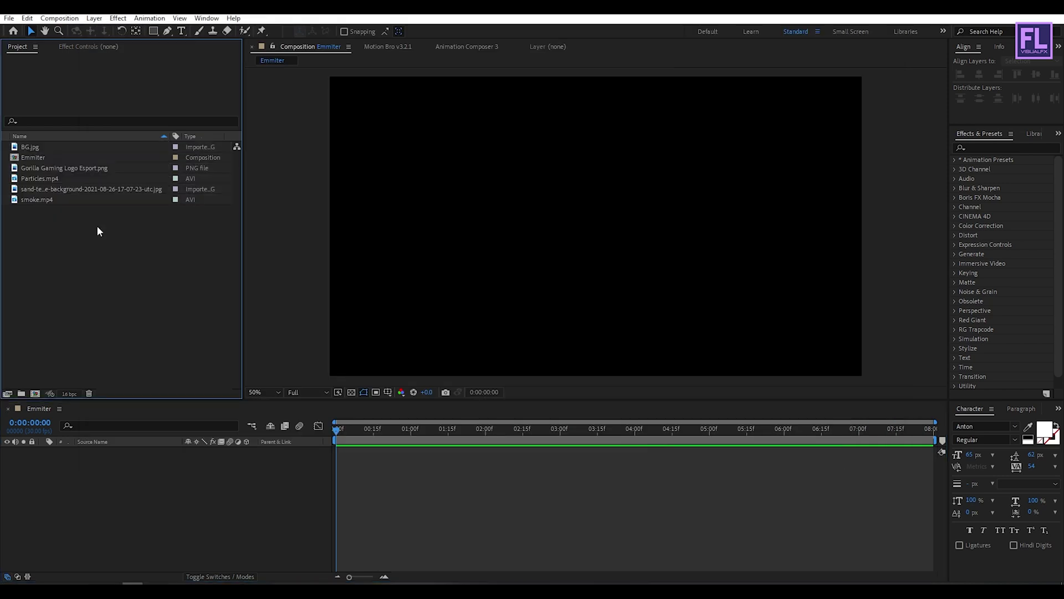
# - Add Gorilla Gaming Logo Esport.png to the Emmiter composition and scale it down proportionally to fit centred inside the frame
pyautogui.click(54, 171)
pyautogui.moveTo(54, 171); pyautogui.dragTo(136, 465)
pyautogui.moveTo(873, 227); pyautogui.dragTo(666, 227)
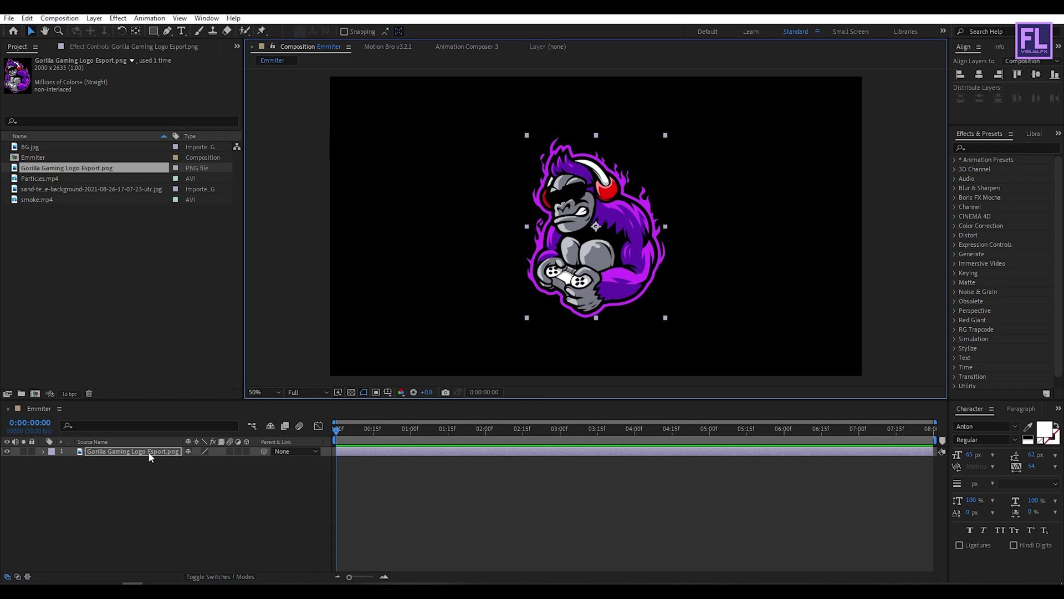
# - Pre-compose the gorilla logo layer as Logo, moving all attributes into the new composition
pyautogui.click(104, 457)
pyautogui.click(105, 452)
pyautogui.rightClick(105, 451)
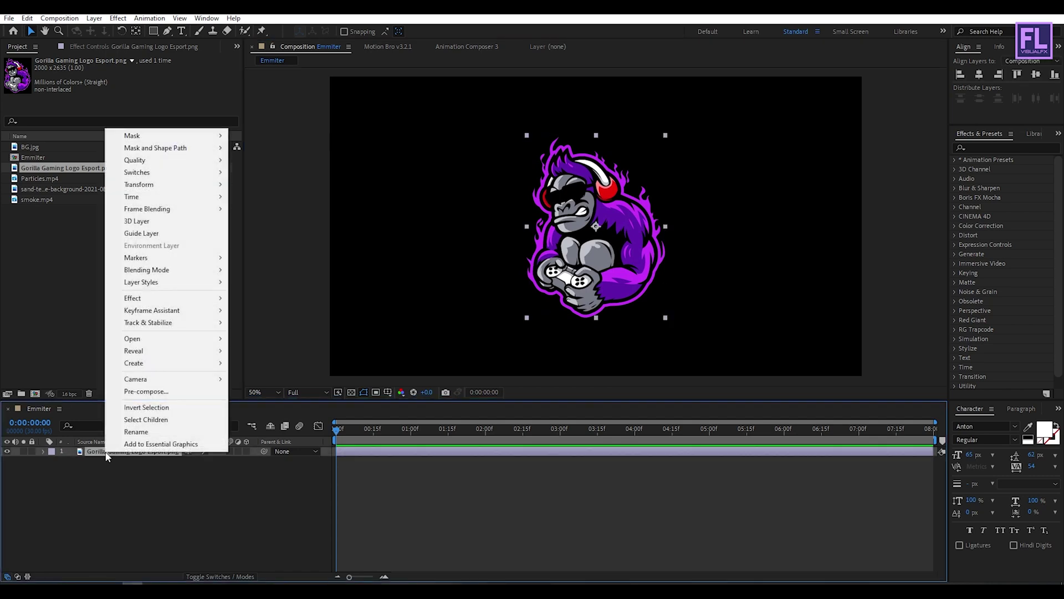
pyautogui.click(153, 391)
pyautogui.click(420, 279)
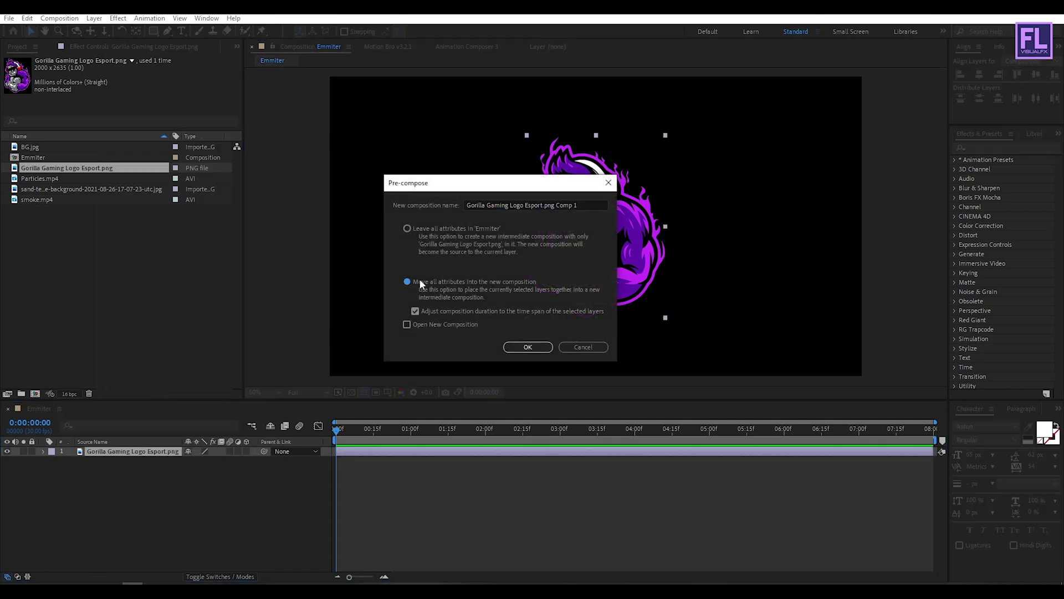
pyautogui.tripleClick(585, 205)
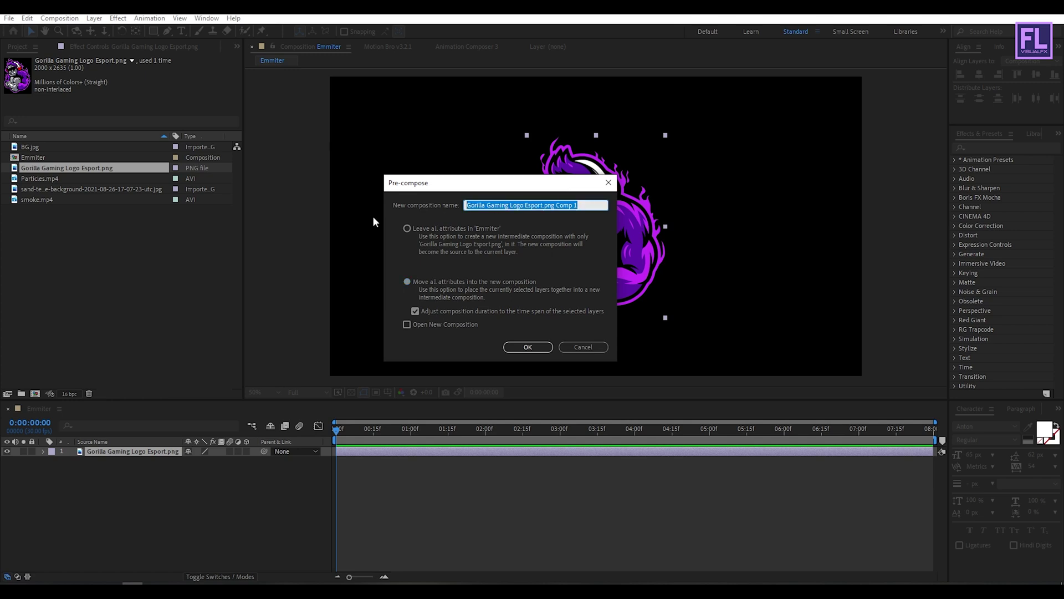
pyautogui.write('Logo')
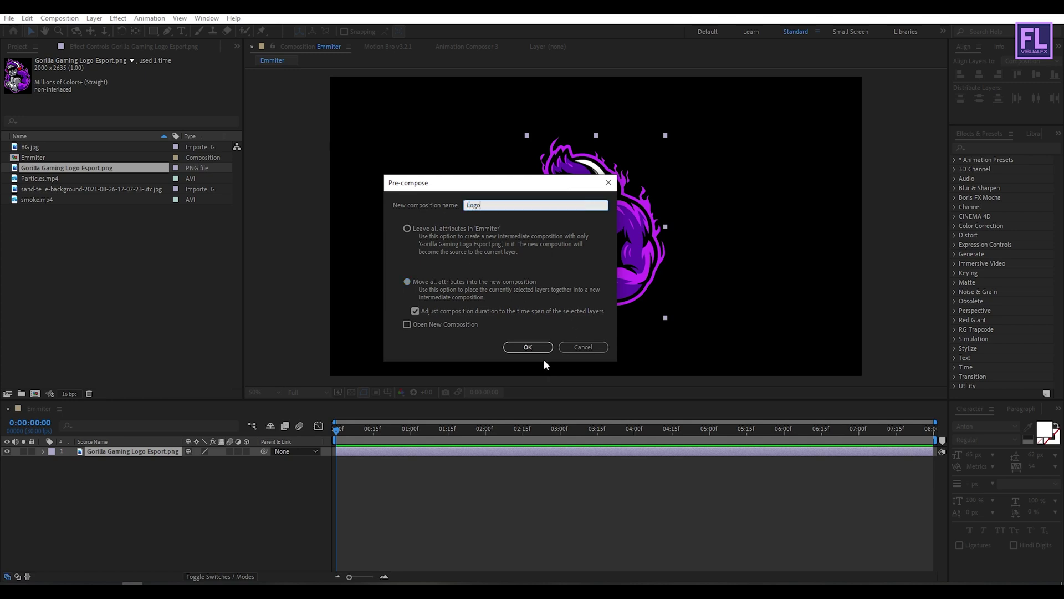
pyautogui.click(534, 347)
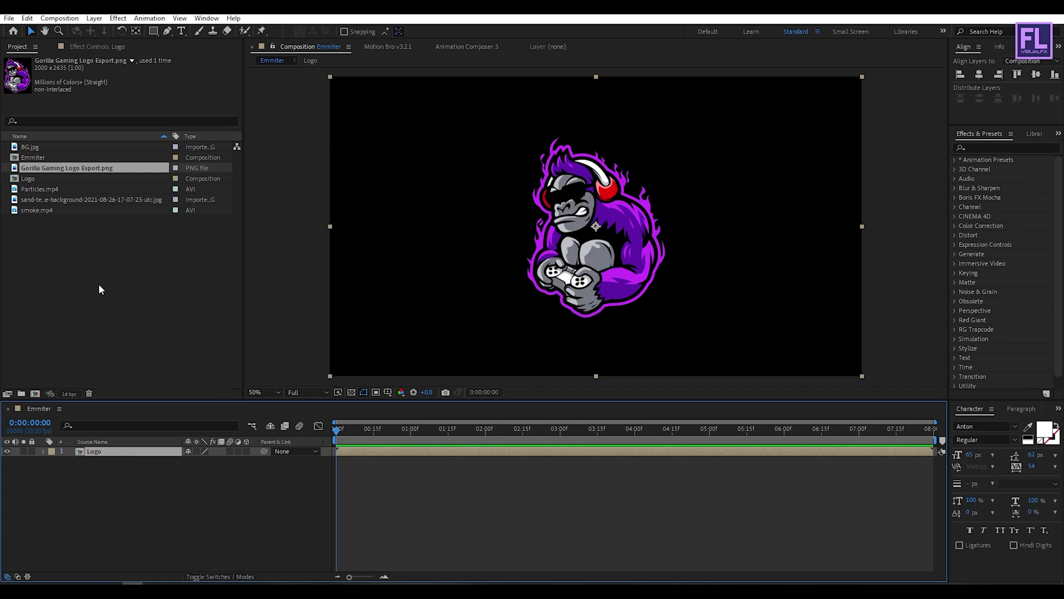
# - Place the sand texture image beneath the Logo layer and scale it down to slightly narrower than the frame
pyautogui.click(71, 200)
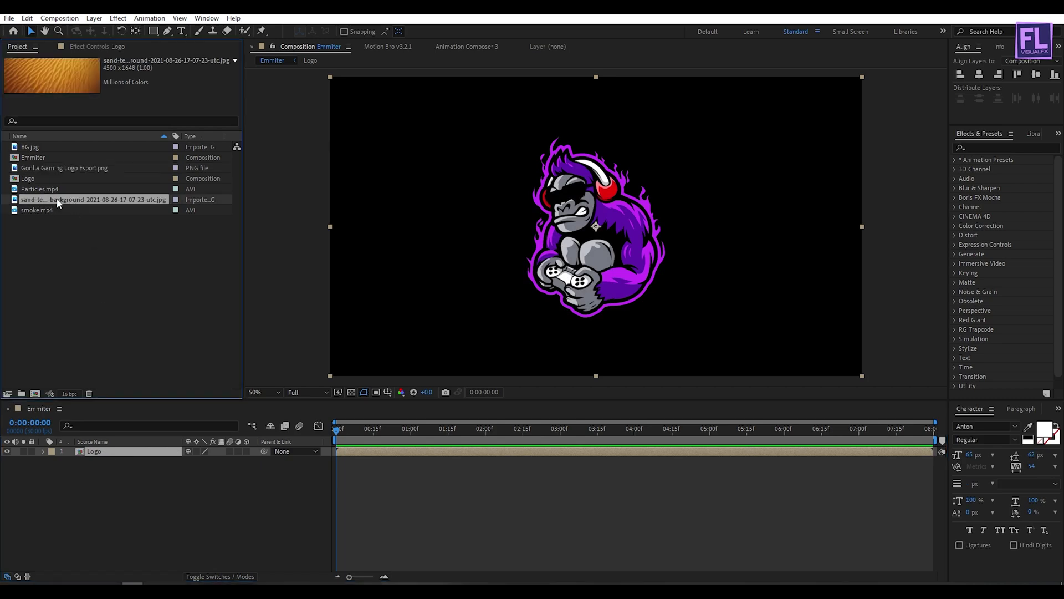
pyautogui.moveTo(63, 203); pyautogui.dragTo(109, 484)
pyautogui.press(',')
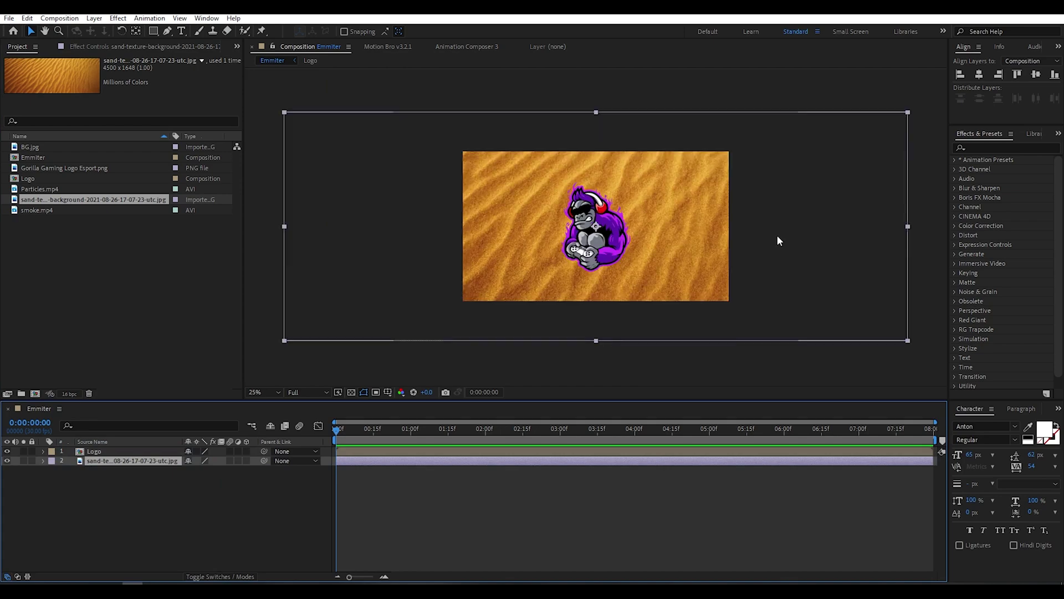
pyautogui.moveTo(914, 226); pyautogui.dragTo(723, 229)
pyautogui.press('.')
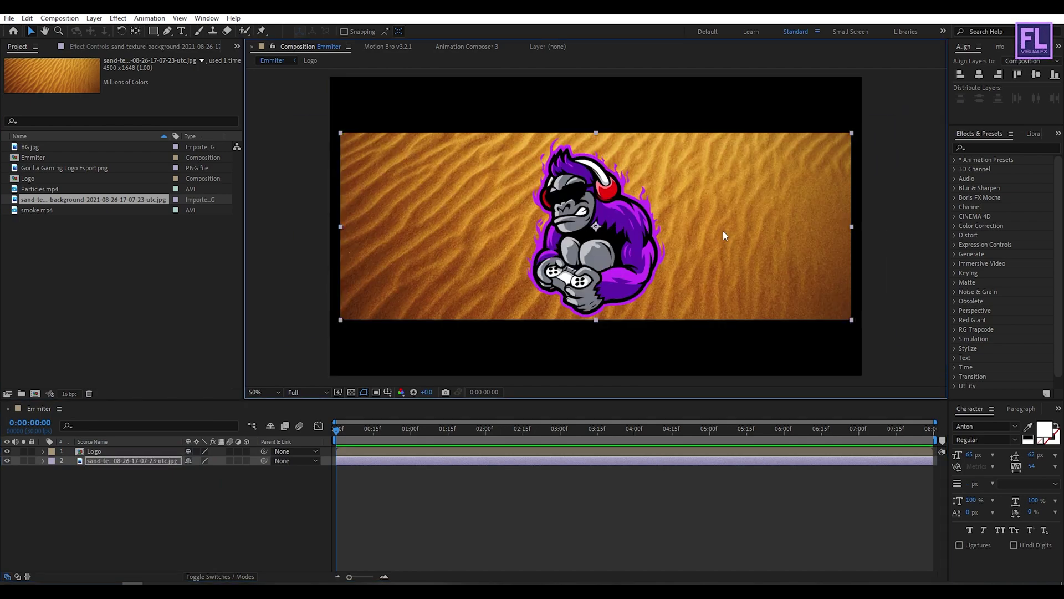
# - Set the sand texture layer's track matte to Alpha Matte "Logo"
pyautogui.click(102, 462)
pyautogui.click(200, 576)
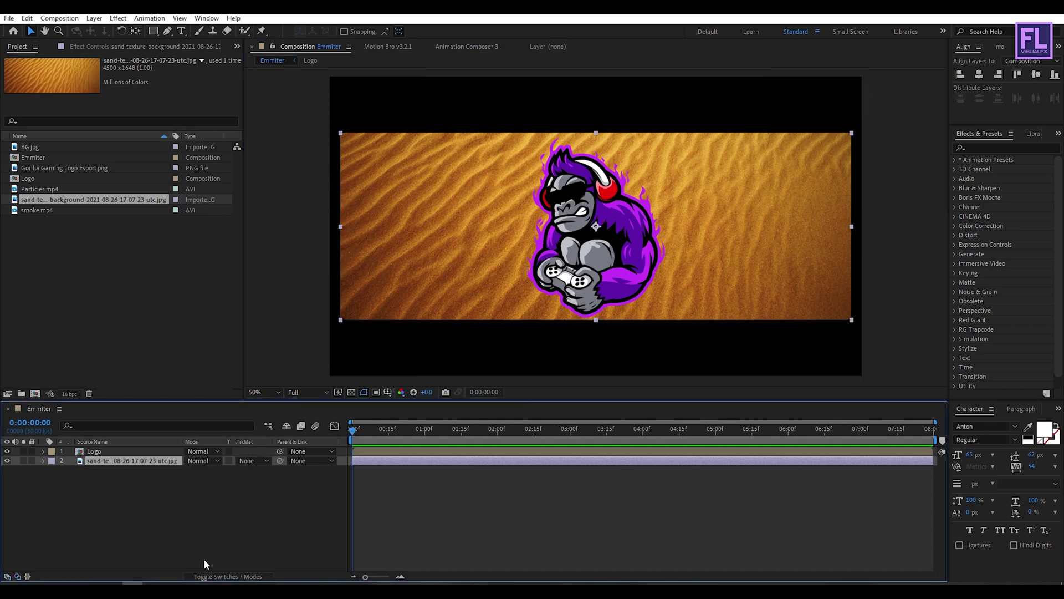
pyautogui.click(241, 460)
pyautogui.click(259, 490)
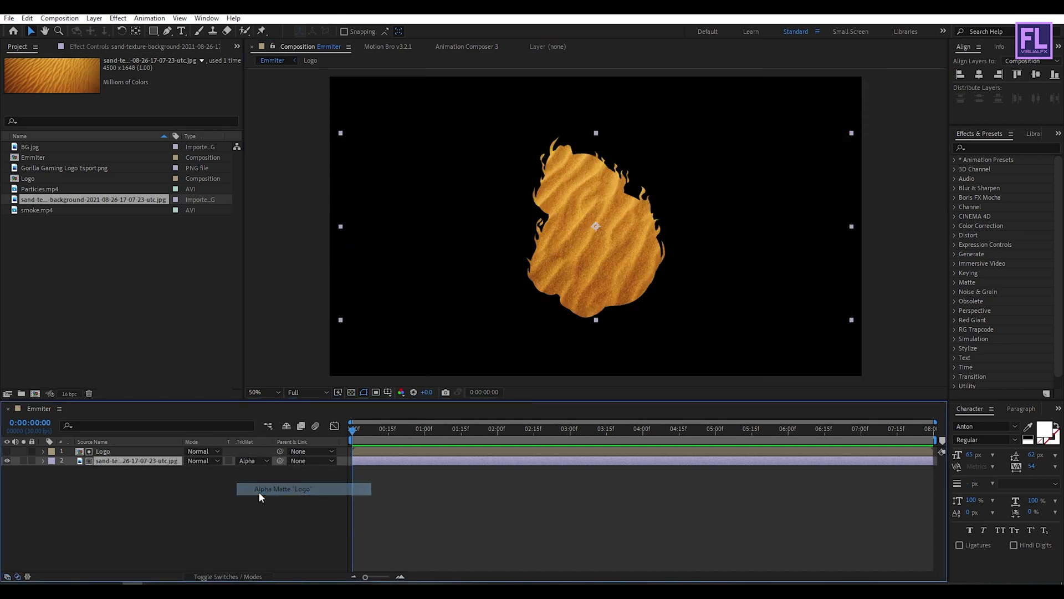
pyautogui.click(154, 497)
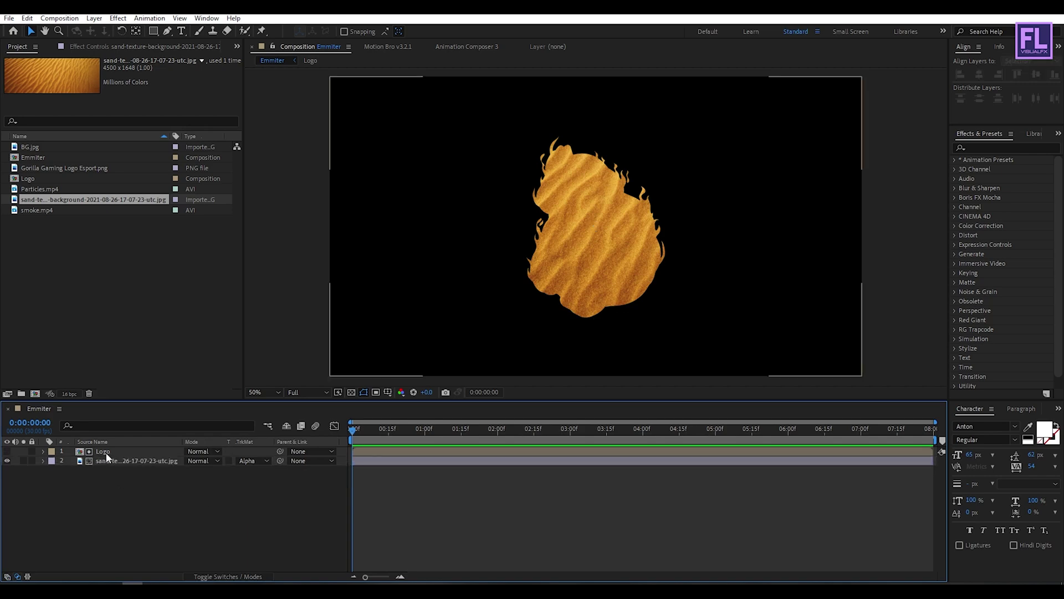
# - Duplicate the Logo matte layer and make the top copy visible
pyautogui.click(107, 452)
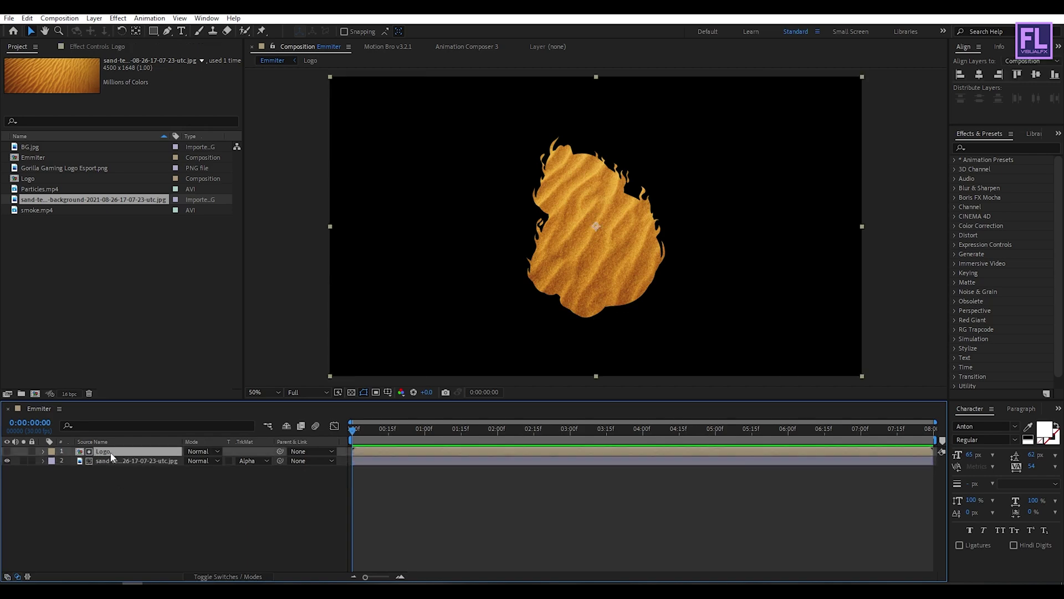
pyautogui.hotkey('ctrl', 'd')
pyautogui.click(7, 451)
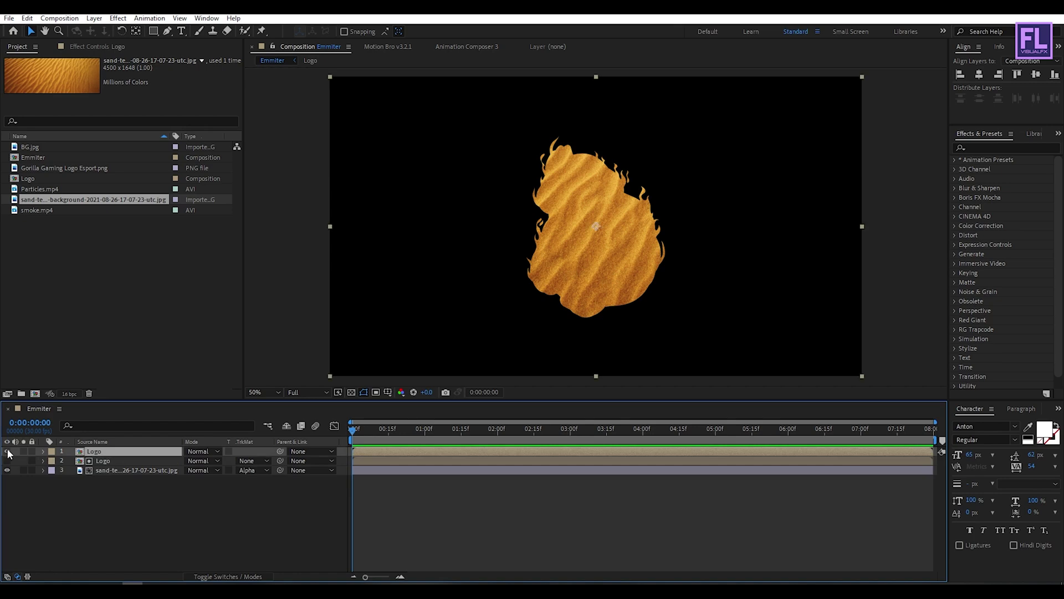
# - Apply the Fill effect to the top Logo layer and set its colour to black
pyautogui.click(979, 145)
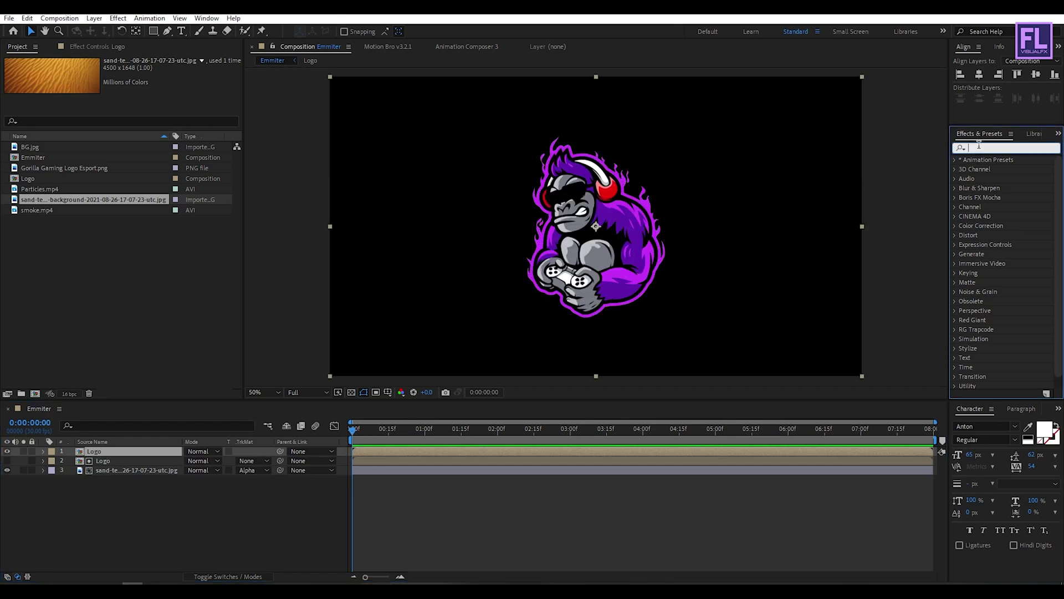
pyautogui.write('fill')
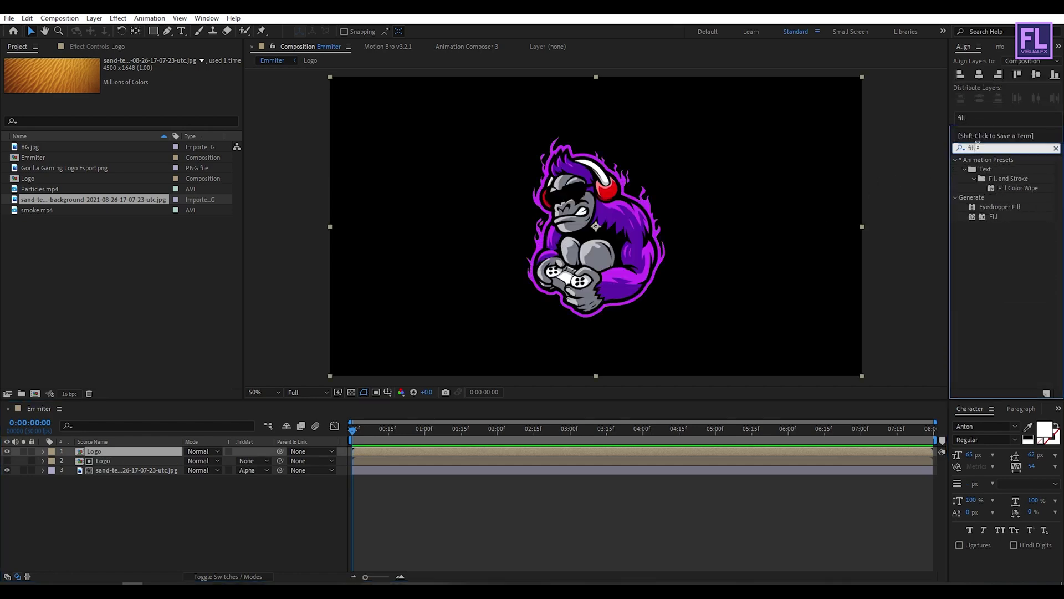
pyautogui.moveTo(992, 216); pyautogui.dragTo(127, 452)
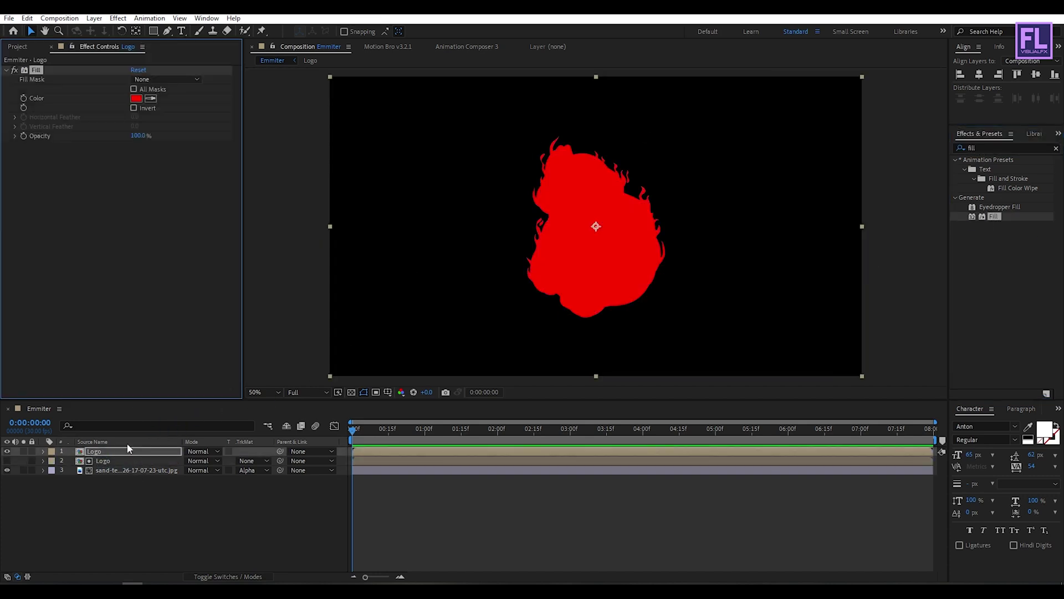
pyautogui.click(137, 99)
pyautogui.click(596, 391)
pyautogui.click(819, 261)
# - Apply Bevel Alpha to the top Logo layer with edge thickness 10, light angle -125° and light intensity 0.72
pyautogui.hotkey('ctrl', '5')
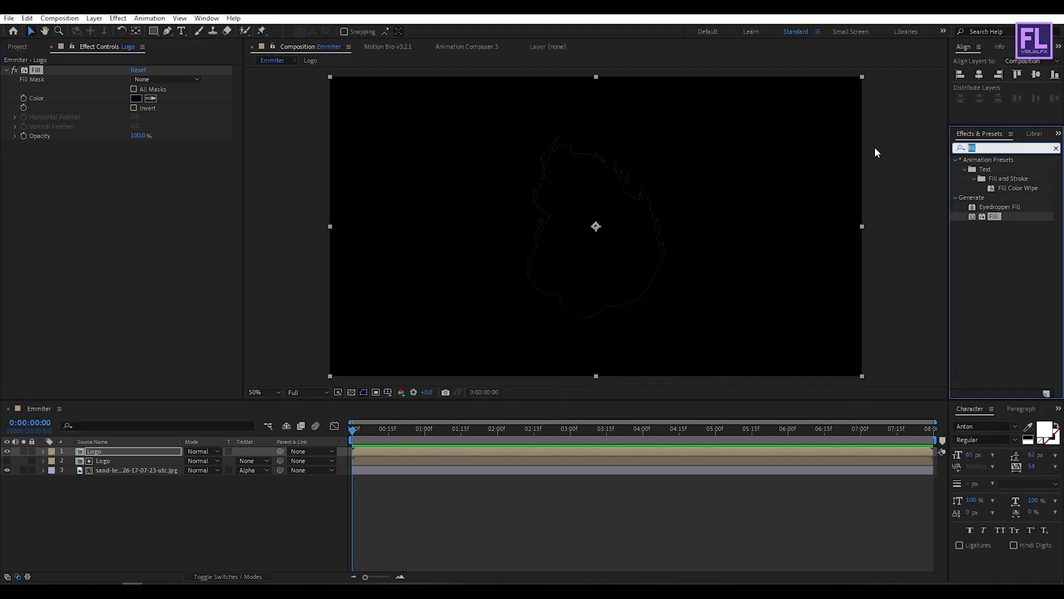
pyautogui.write('beve')
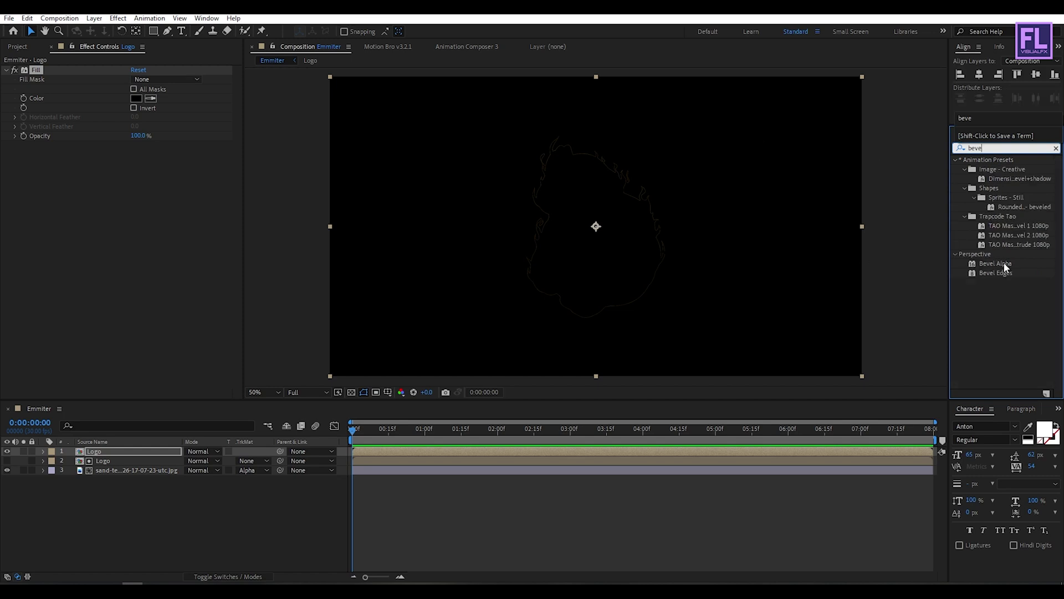
pyautogui.moveTo(1006, 268); pyautogui.dragTo(115, 451)
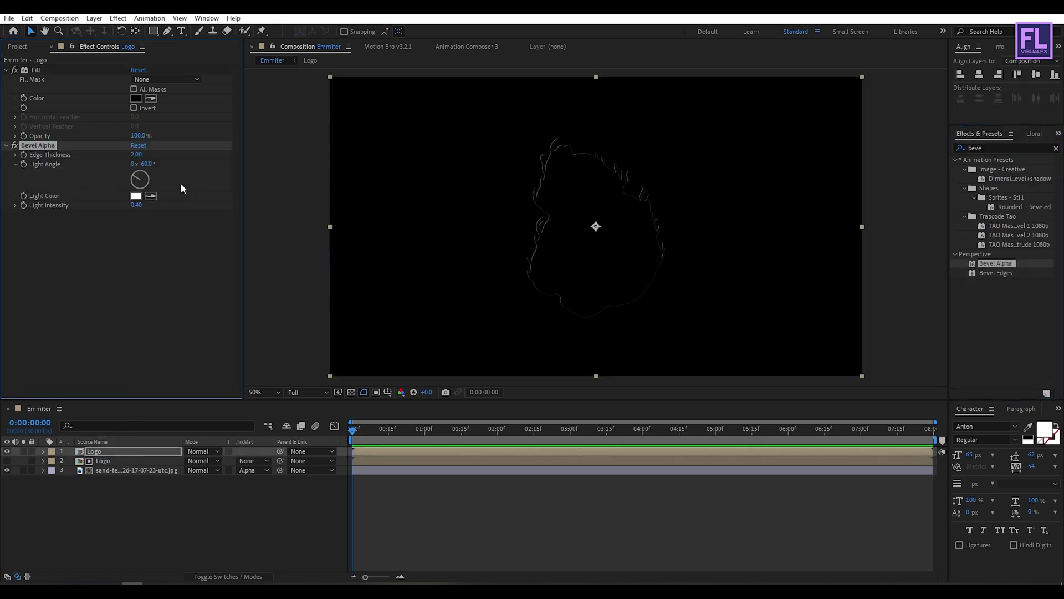
pyautogui.moveTo(136, 154); pyautogui.dragTo(125, 195)
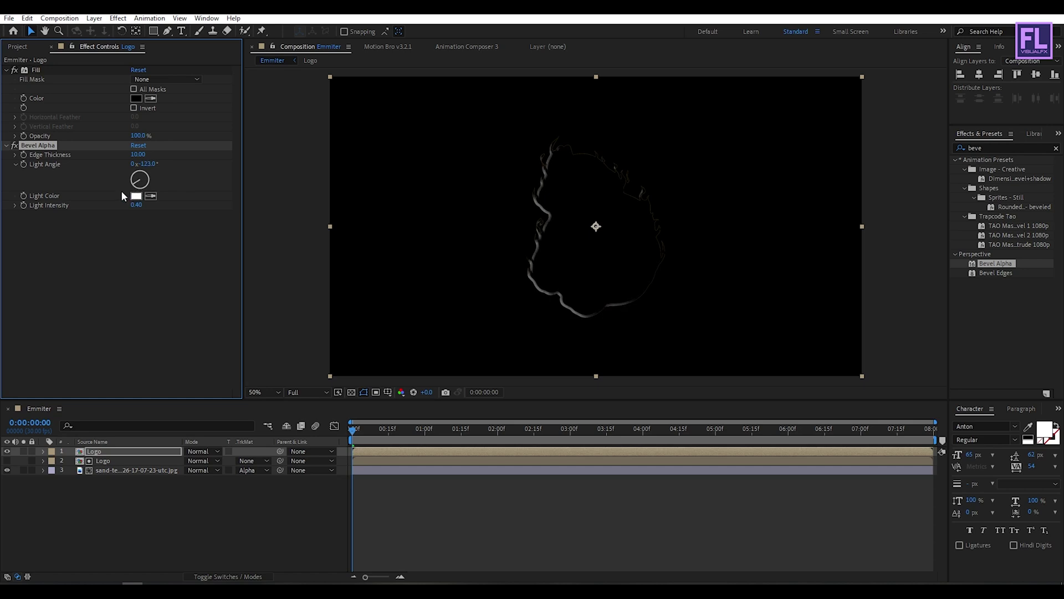
pyautogui.moveTo(135, 208); pyautogui.dragTo(138, 213)
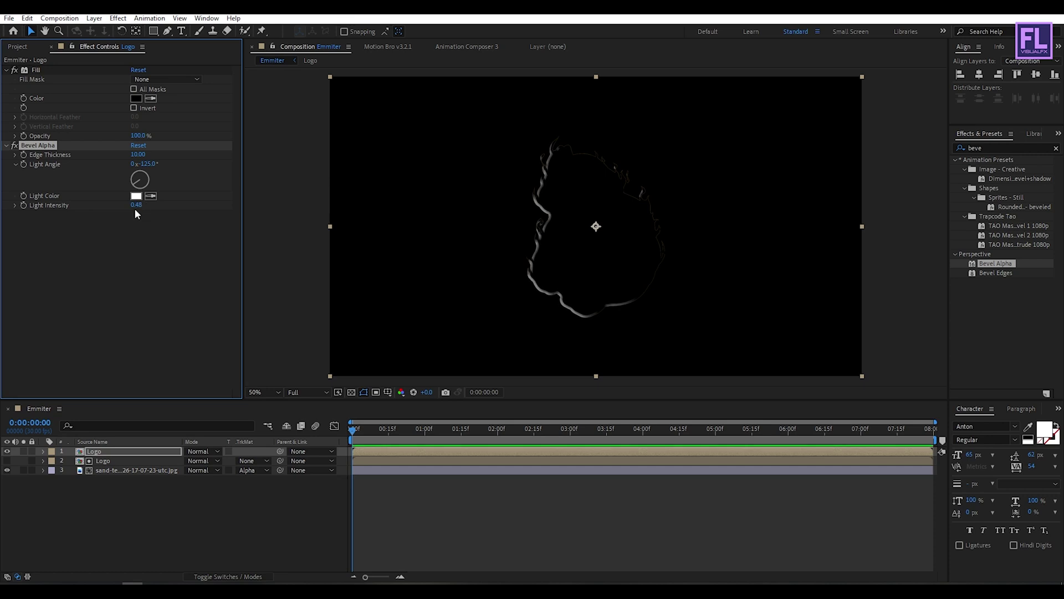
pyautogui.moveTo(135, 208); pyautogui.dragTo(153, 209)
# - Set the top Logo layer's blending mode to Screen
pyautogui.click(113, 451)
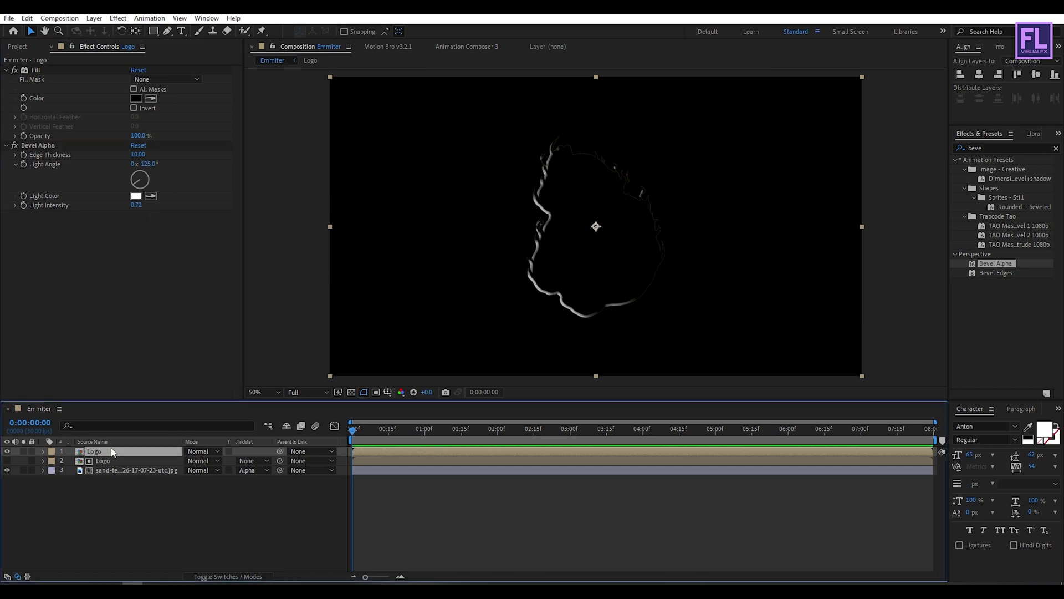
pyautogui.click(194, 452)
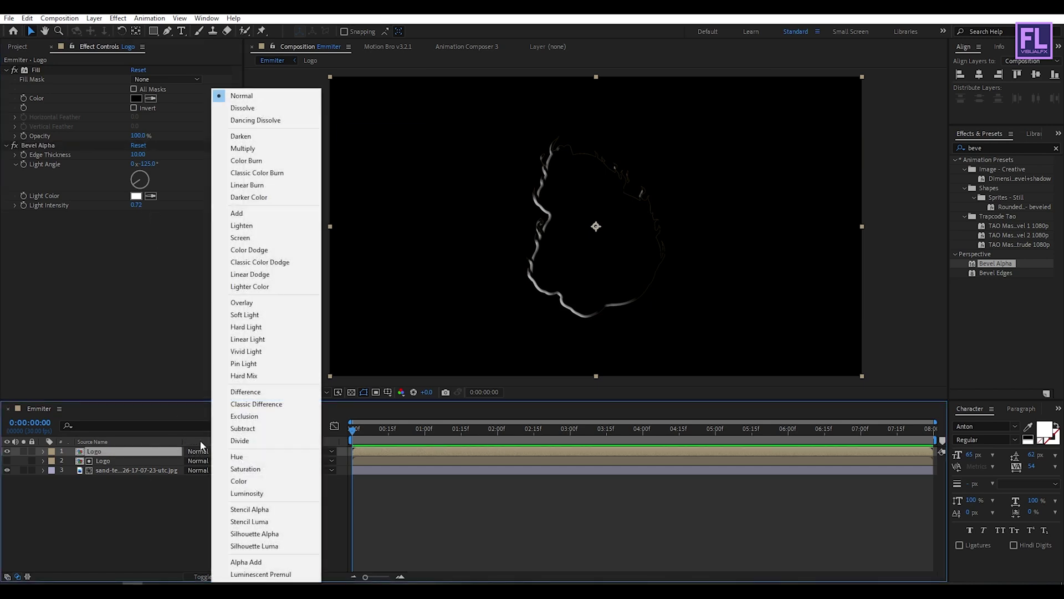
pyautogui.click(246, 235)
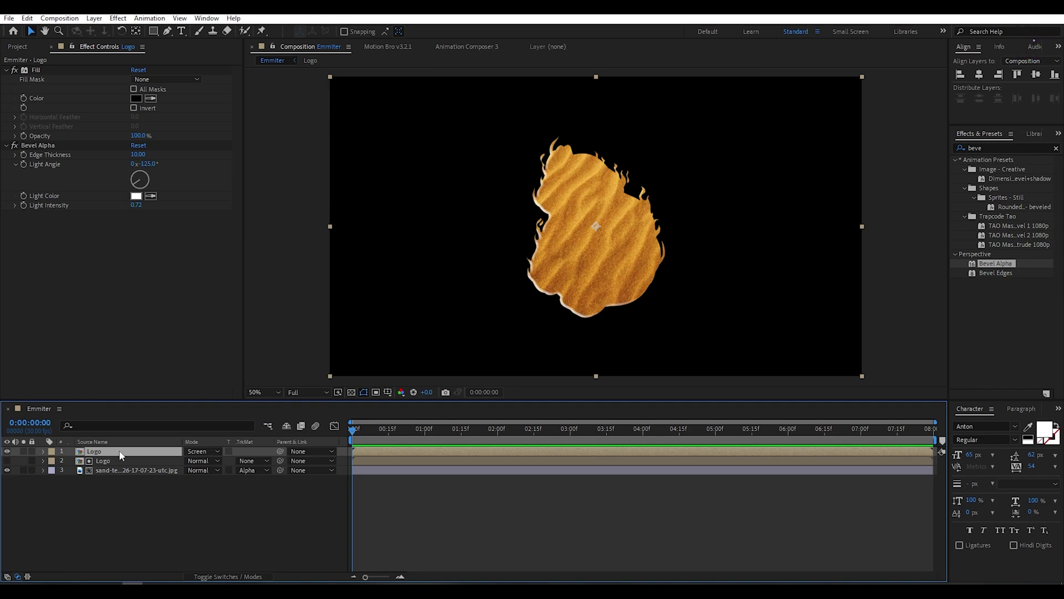
# - Duplicate the bevelled Logo layer and set the copy's Bevel Alpha light angle to +48° and light intensity to 0.60
pyautogui.hotkey('ctrl', 'd')
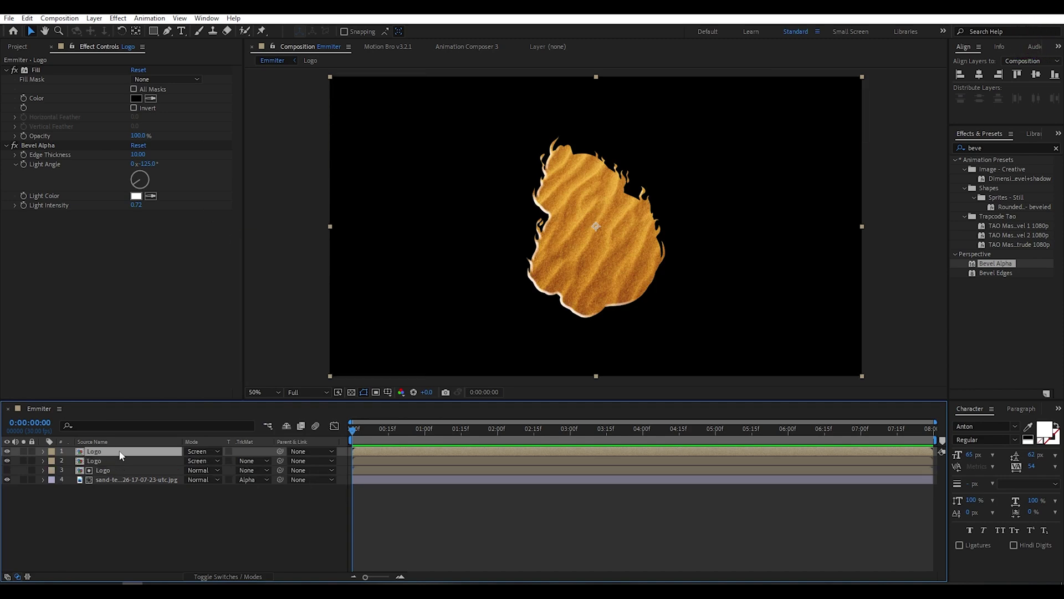
pyautogui.click(151, 169)
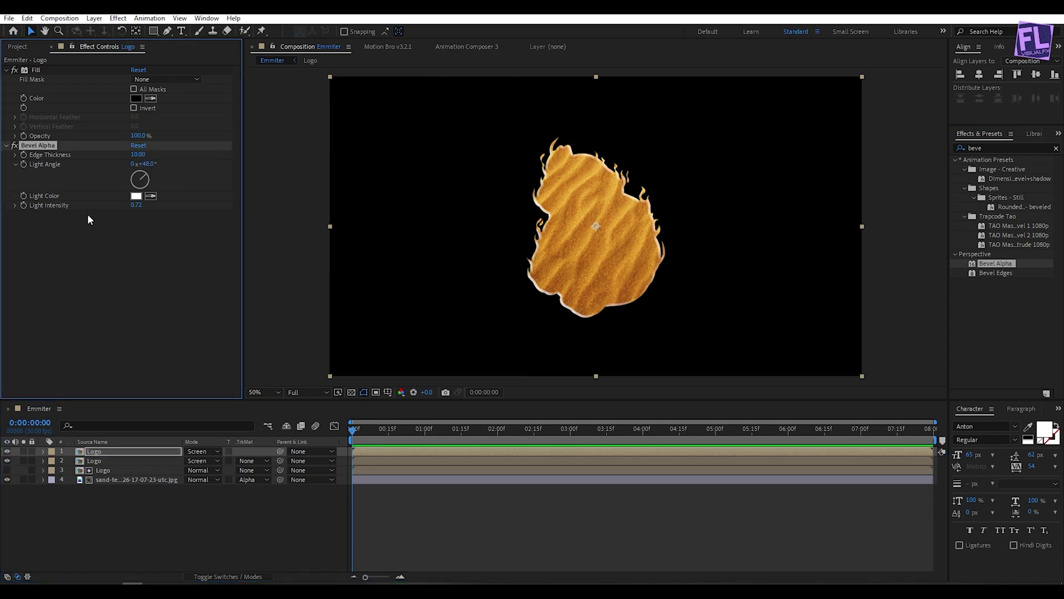
pyautogui.moveTo(138, 209); pyautogui.dragTo(126, 207)
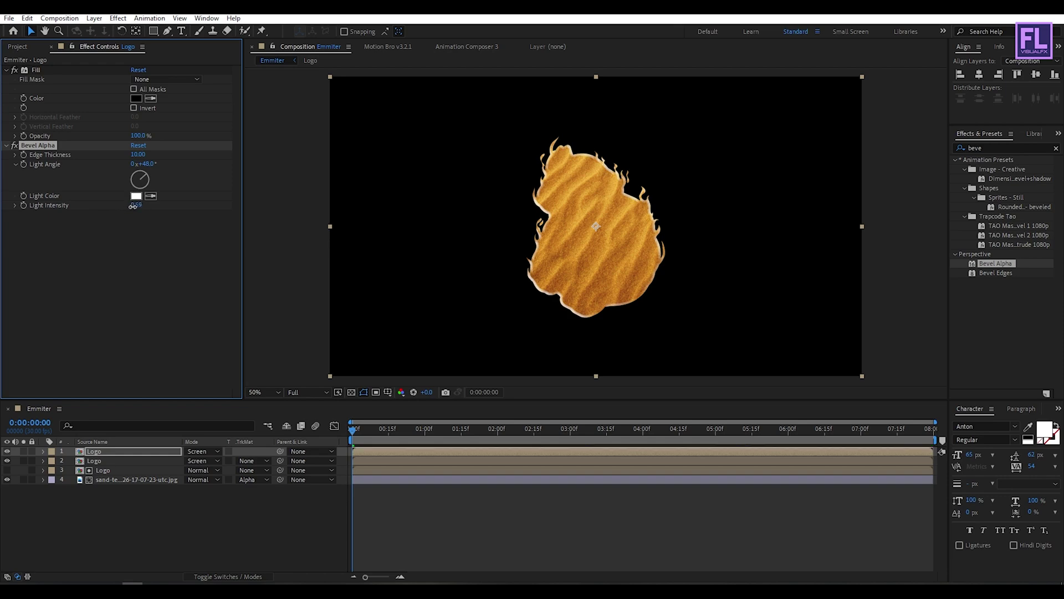
pyautogui.click(127, 238)
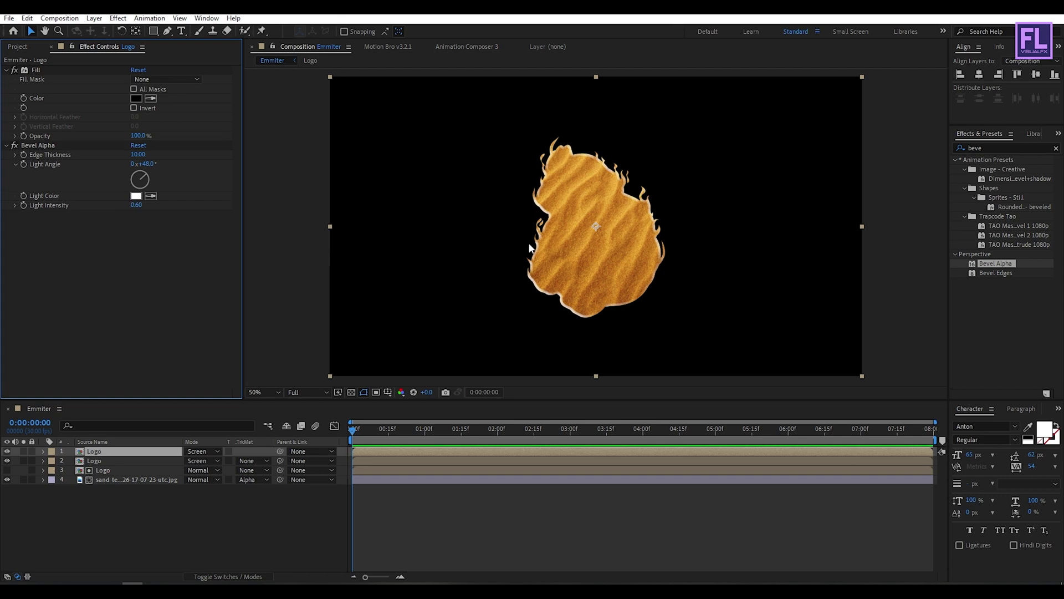
# - Pre-compose all four layers of the Emmiter composition into a new composition named SAND LOGO, moving all attributes
pyautogui.click(156, 521)
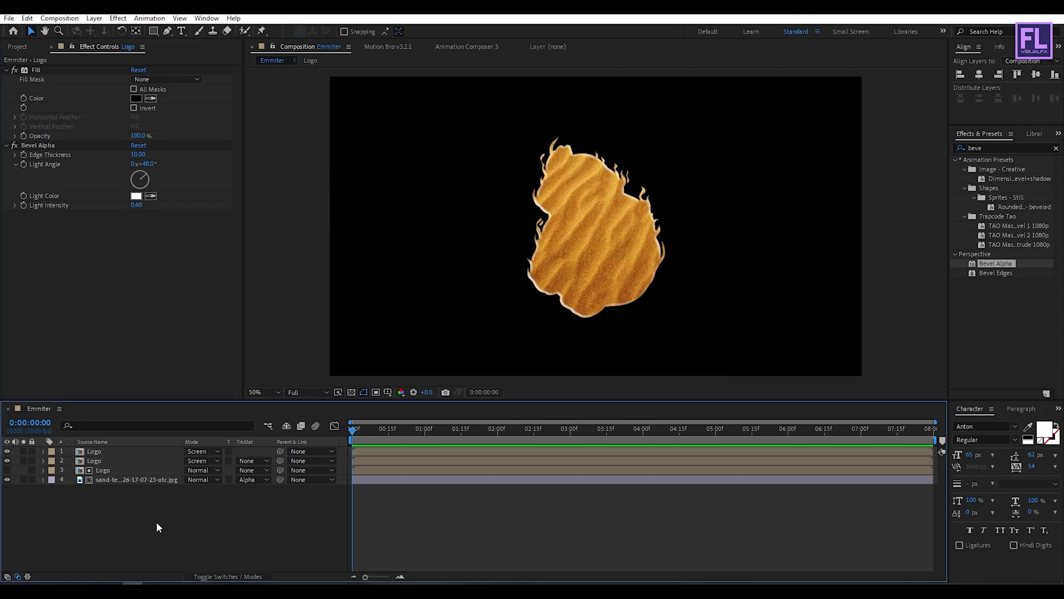
pyautogui.moveTo(90, 516); pyautogui.dragTo(119, 451)
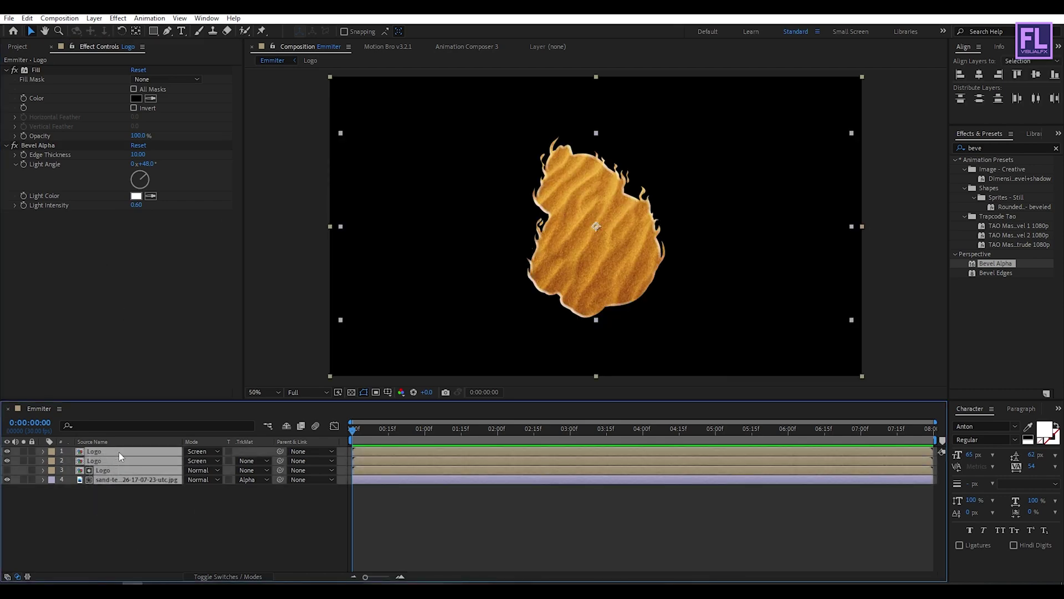
pyautogui.rightClick(119, 451)
pyautogui.click(160, 390)
pyautogui.click(422, 283)
pyautogui.moveTo(535, 206); pyautogui.dragTo(454, 204)
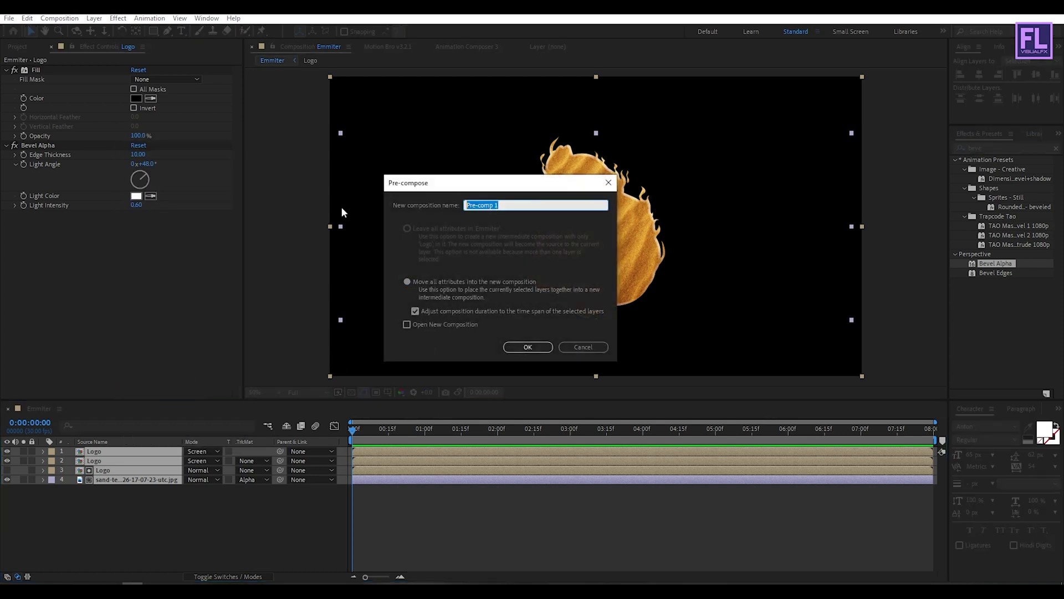
pyautogui.write('SAND LOGO')
pyautogui.click(513, 348)
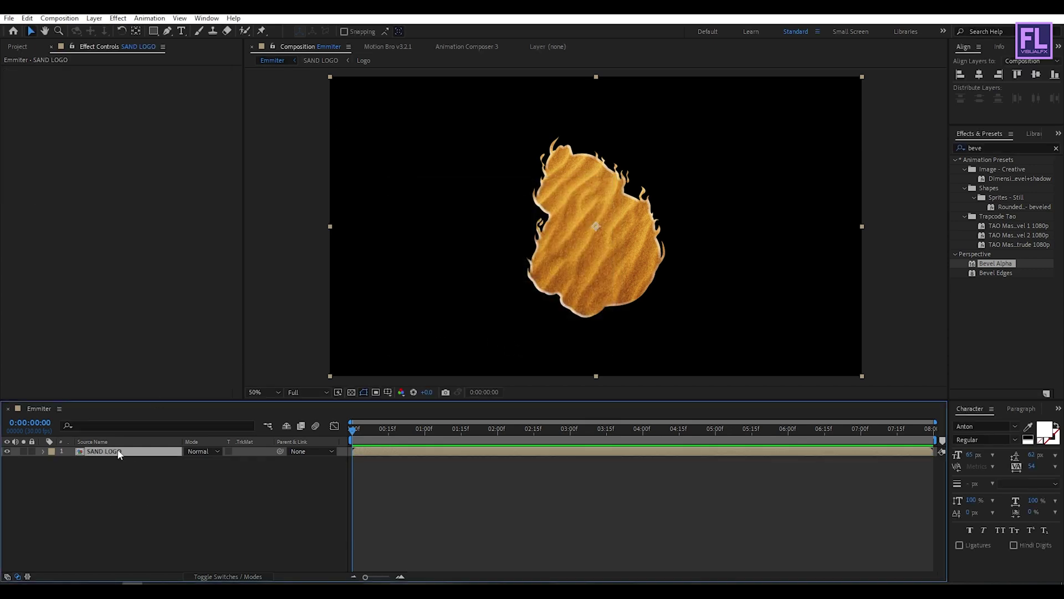
# - Draw a tall, narrow rectangular mask on the SAND LOGO layer, in the empty area just right of the logo
pyautogui.click(154, 31)
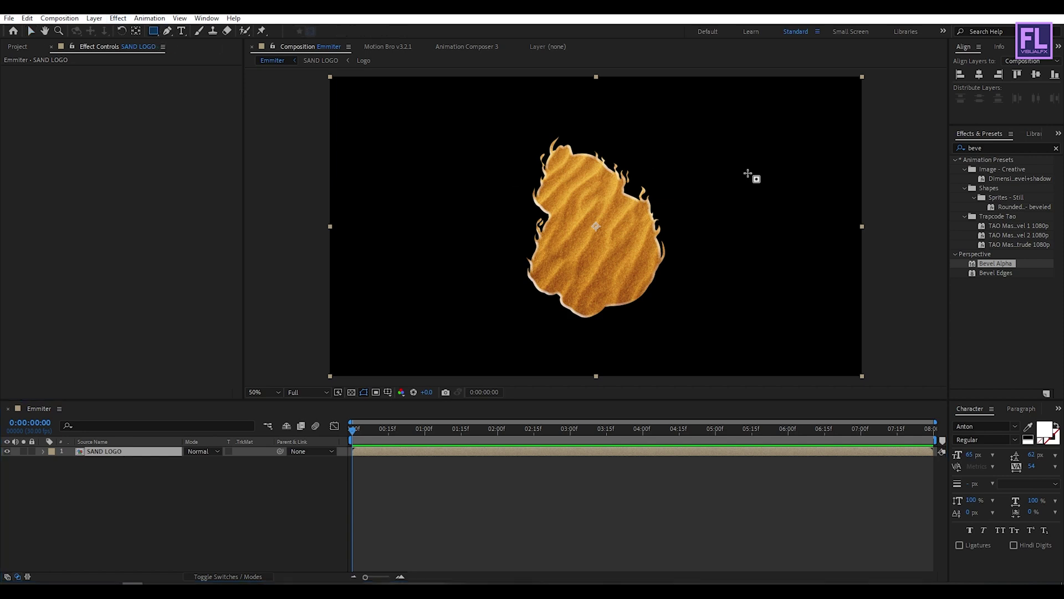
pyautogui.moveTo(727, 148); pyautogui.dragTo(745, 341)
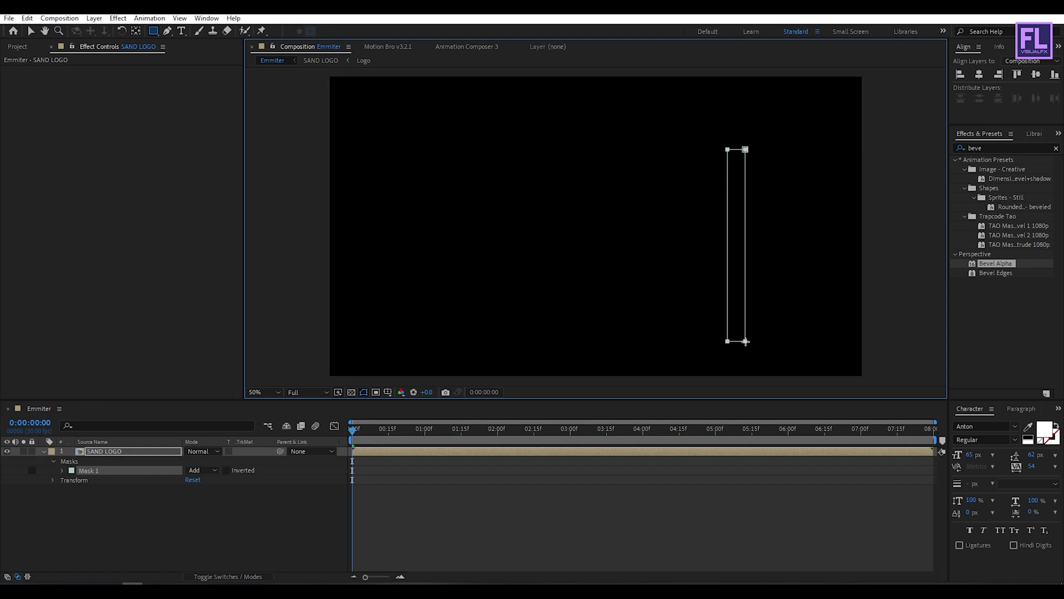
pyautogui.click(360, 430)
pyautogui.moveTo(370, 432); pyautogui.dragTo(350, 434)
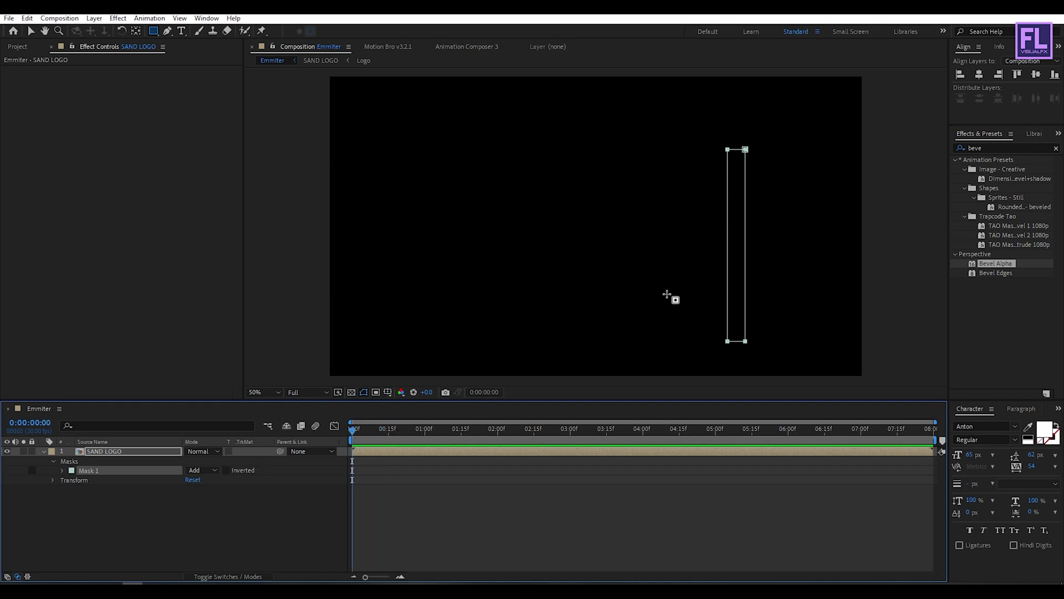
# - Tilt the mask so its lower end swings right, and move it up against the logo's right edge
pyautogui.press('v')
pyautogui.doubleClick(727, 344)
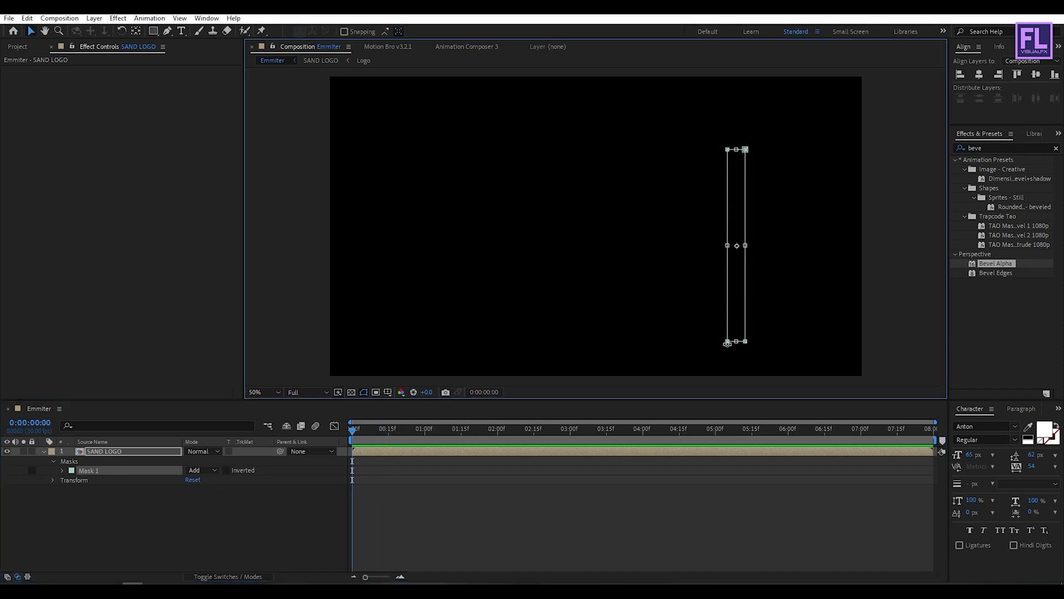
pyautogui.moveTo(759, 351); pyautogui.dragTo(791, 344)
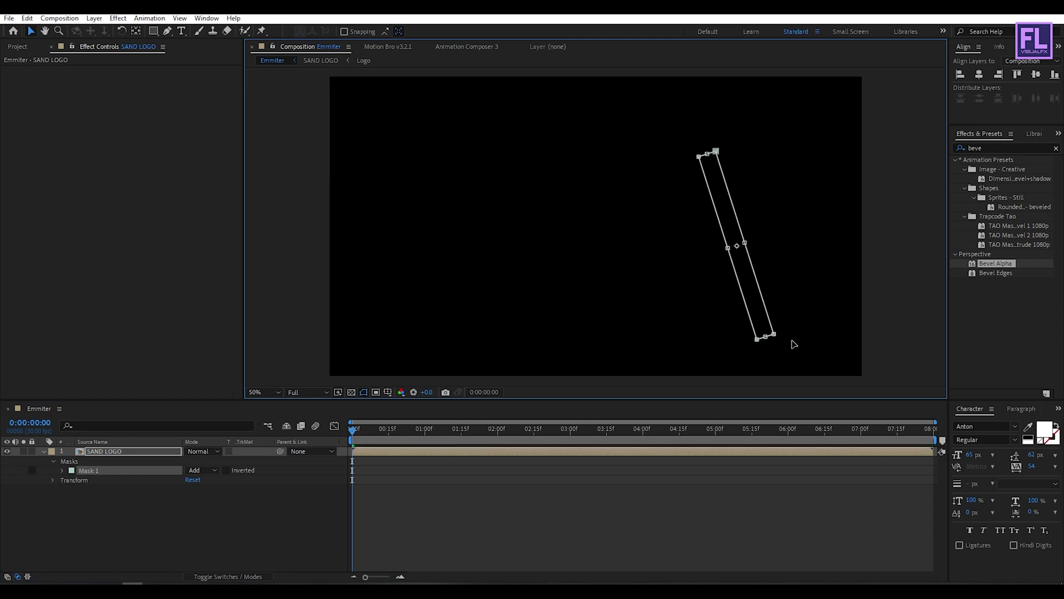
pyautogui.moveTo(760, 312); pyautogui.dragTo(694, 273)
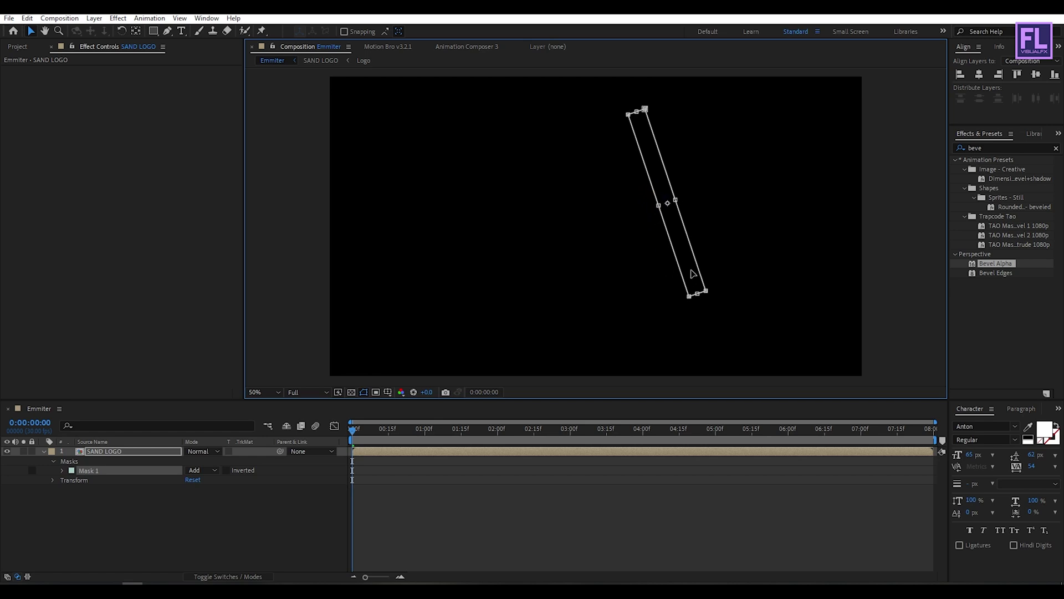
# - Keyframe the Mask Path at 0:00:00:00, and at 0:00:06:00 move the mask across to the logo's left side
pyautogui.click(62, 471)
pyautogui.click(100, 480)
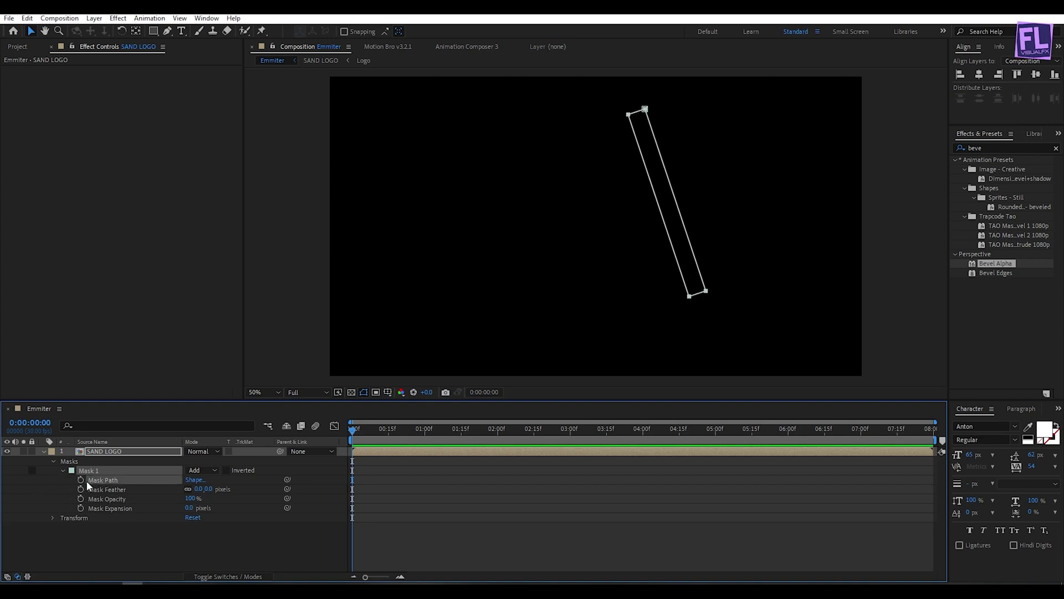
pyautogui.click(81, 479)
pyautogui.moveTo(353, 435); pyautogui.dragTo(791, 436)
pyautogui.press('pageup')
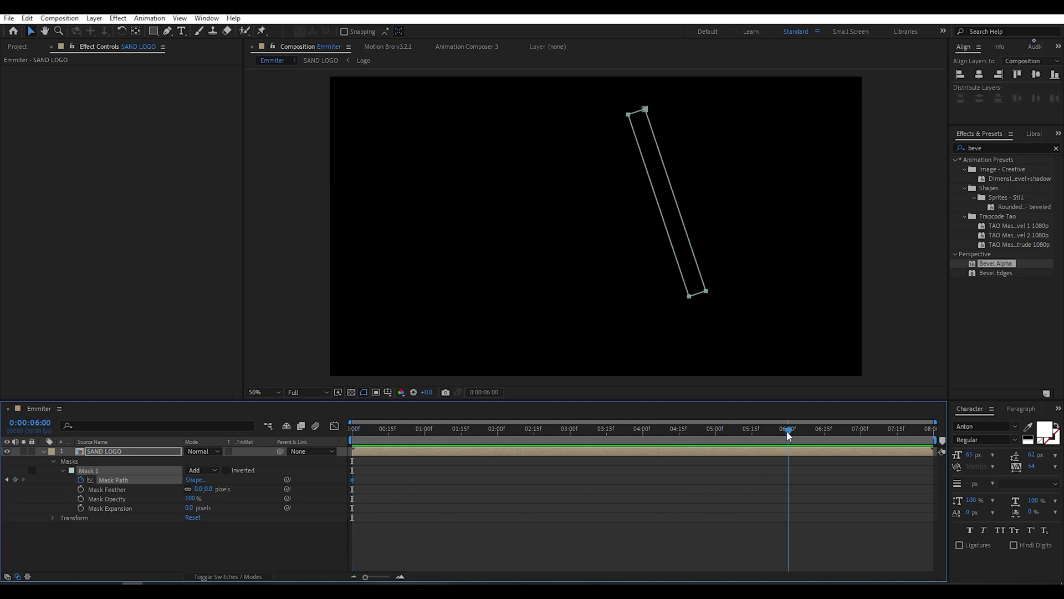
pyautogui.doubleClick(707, 293)
pyautogui.moveTo(695, 280); pyautogui.dragTo(535, 337)
# - Set Mask 1's feather to 20 pixels and its expansion to -15 pixels, and collapse the layer's properties
pyautogui.moveTo(788, 429); pyautogui.dragTo(538, 443)
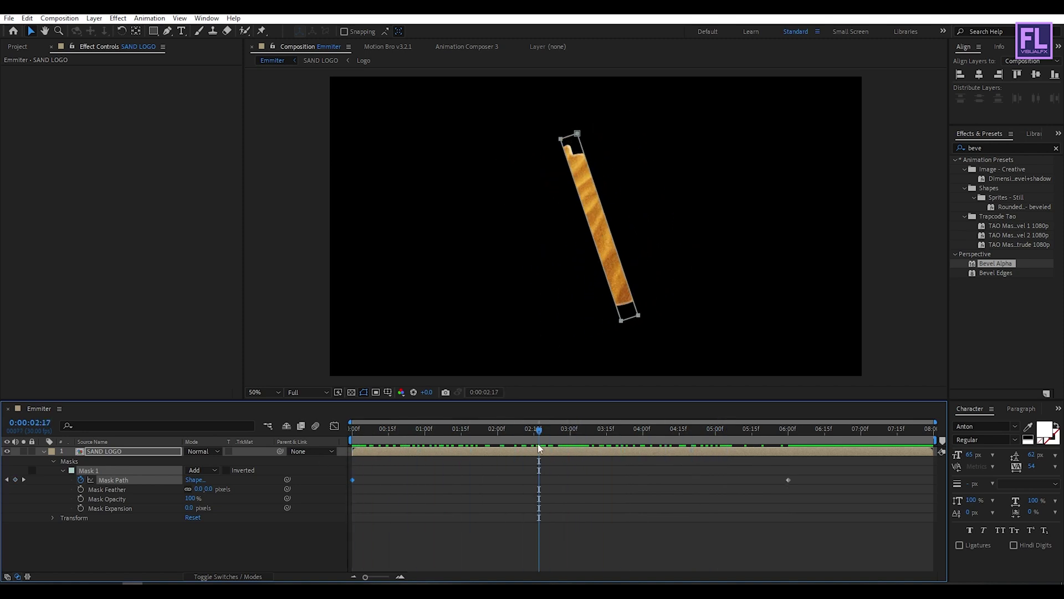
pyautogui.click(197, 488)
pyautogui.write('20')
pyautogui.press('Return')
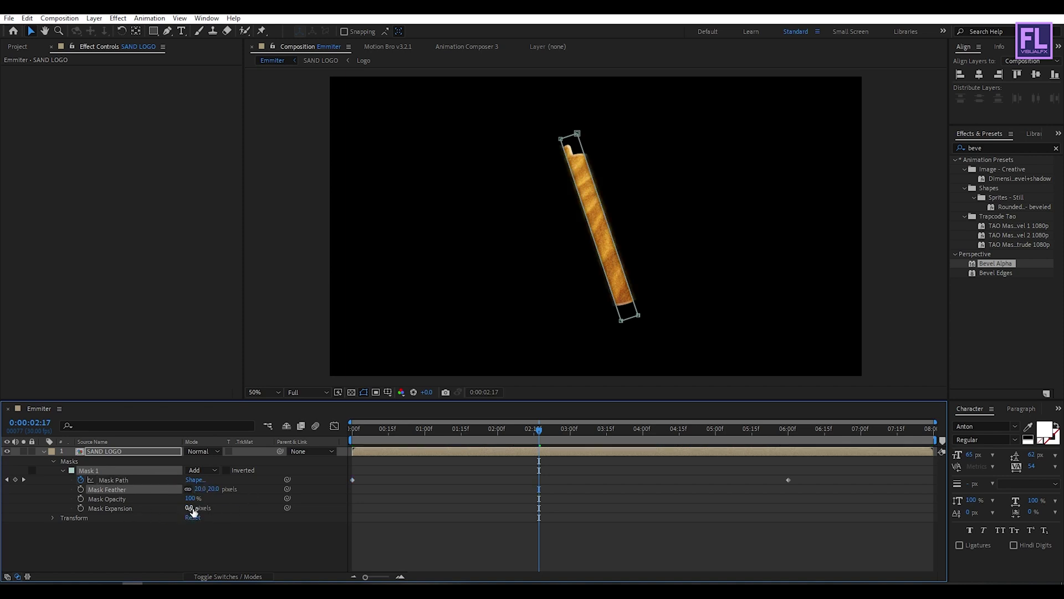
pyautogui.moveTo(188, 509); pyautogui.dragTo(183, 510)
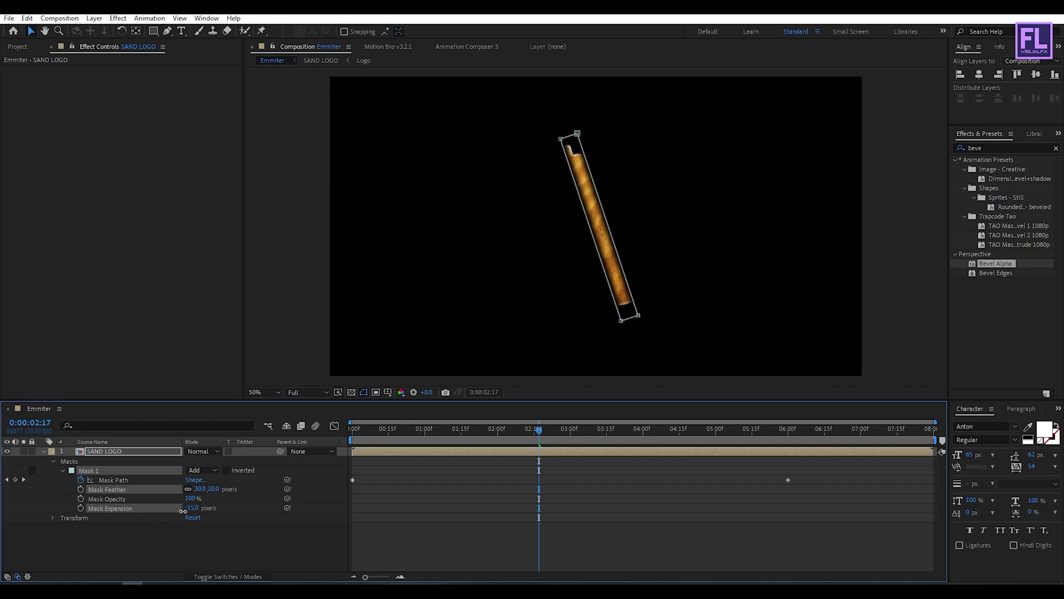
pyautogui.click(186, 532)
pyautogui.click(47, 453)
pyautogui.click(44, 451)
# - Preview the mask sweeping across the sand logo and return to the start of the timeline
pyautogui.moveTo(354, 429); pyautogui.dragTo(743, 451)
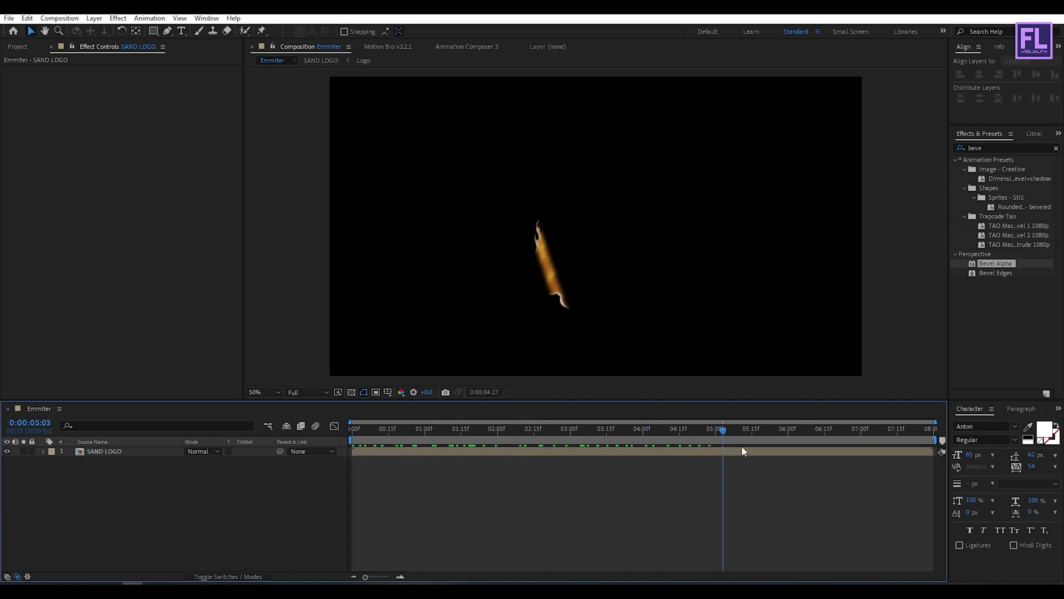
pyautogui.press('Home')
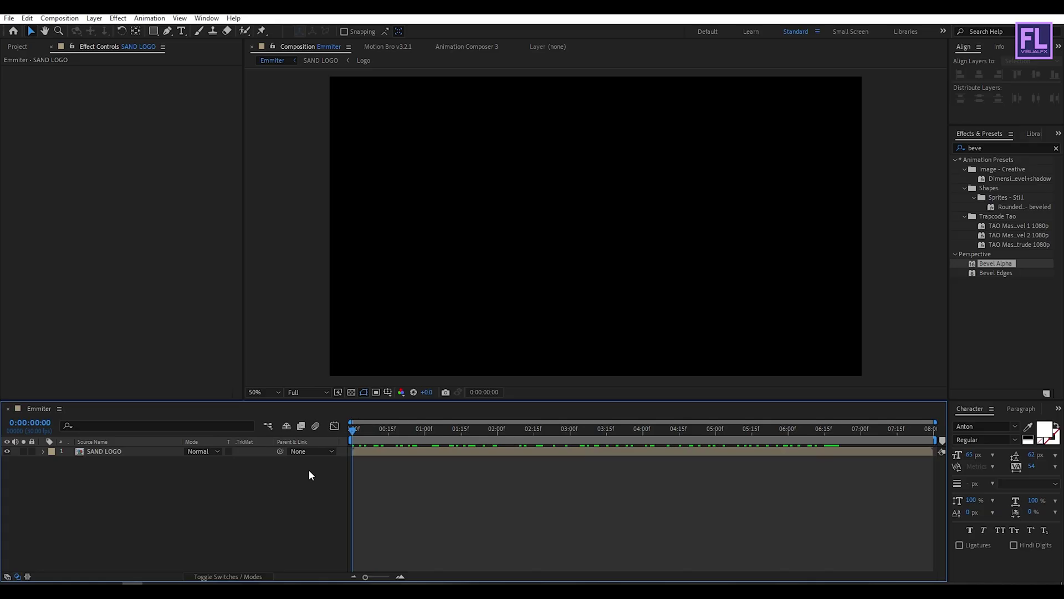
pyautogui.moveTo(353, 461); pyautogui.dragTo(238, 470)
# - Create a new 1920 x 1080, 30 fps, 8-second composition named Main
pyautogui.click(17, 47)
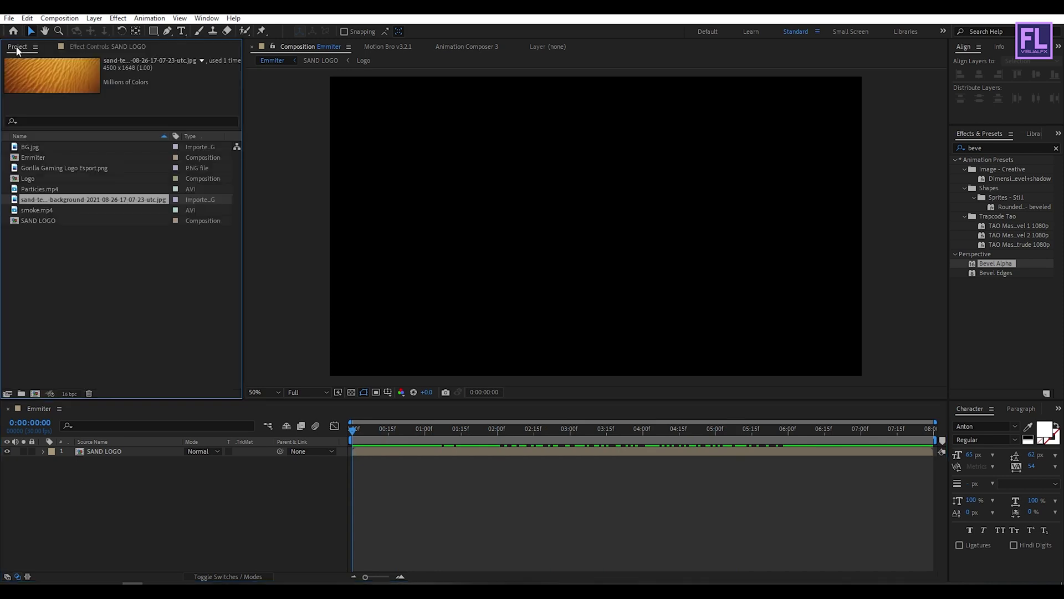
pyautogui.click(35, 392)
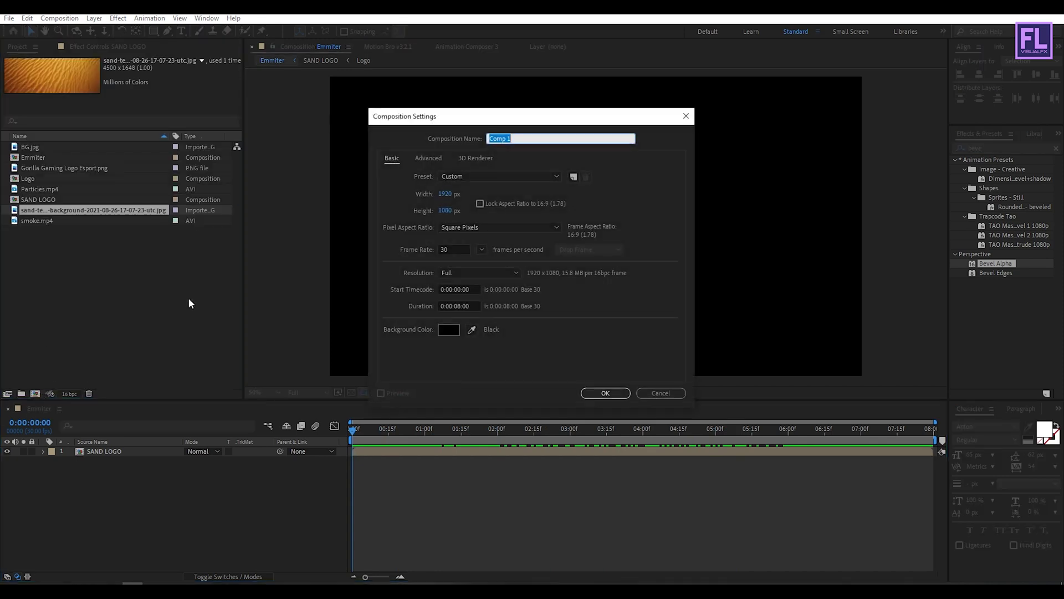
pyautogui.write('Main')
pyautogui.click(609, 392)
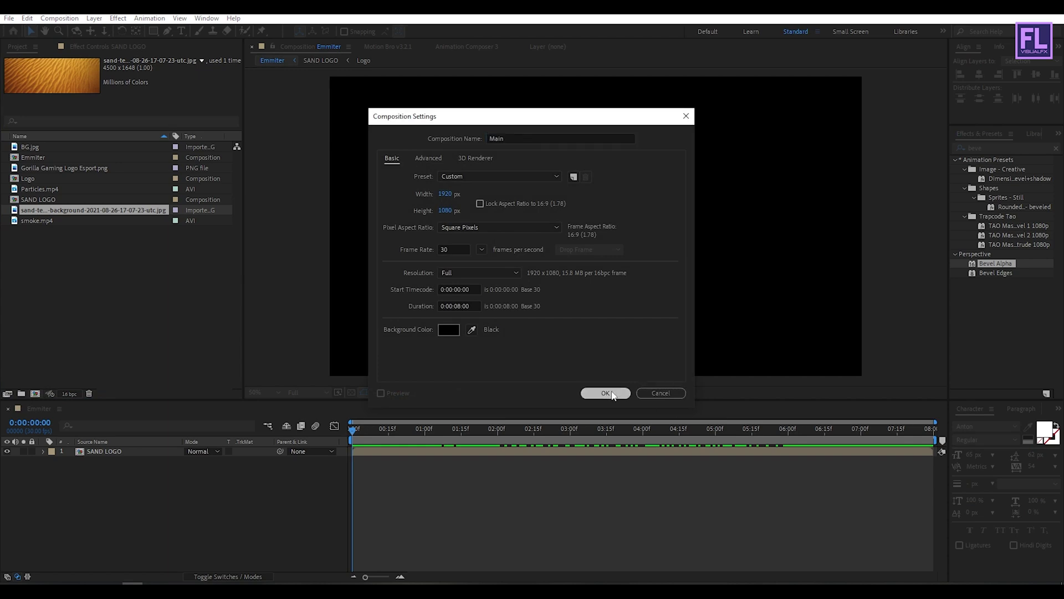
# - Add BG.jpg to the Main composition and place the Emmiter composition above it
pyautogui.click(34, 148)
pyautogui.moveTo(31, 148); pyautogui.dragTo(114, 495)
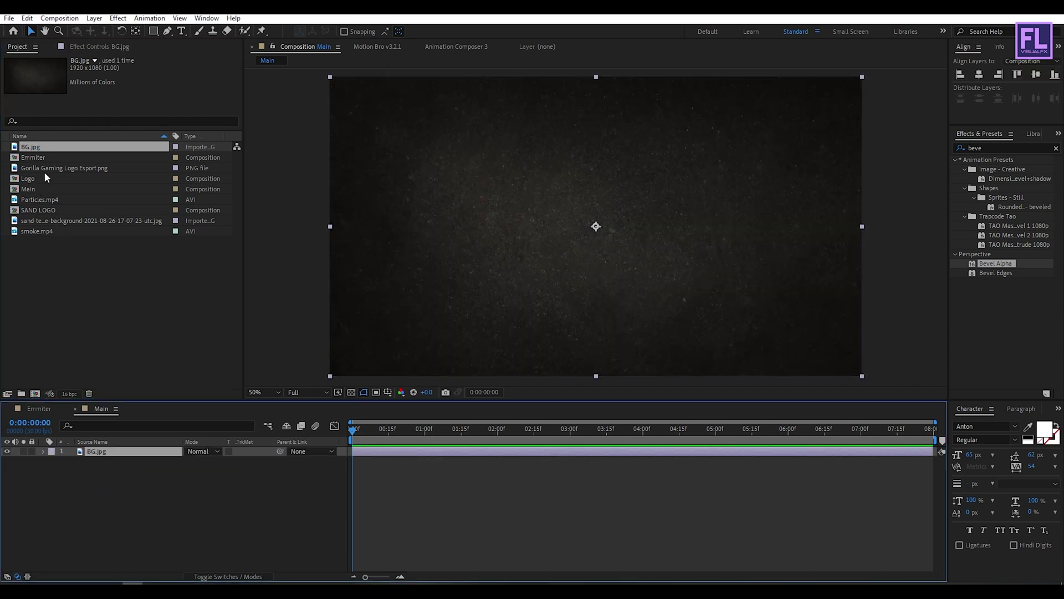
pyautogui.click(33, 158)
pyautogui.moveTo(33, 160); pyautogui.dragTo(101, 447)
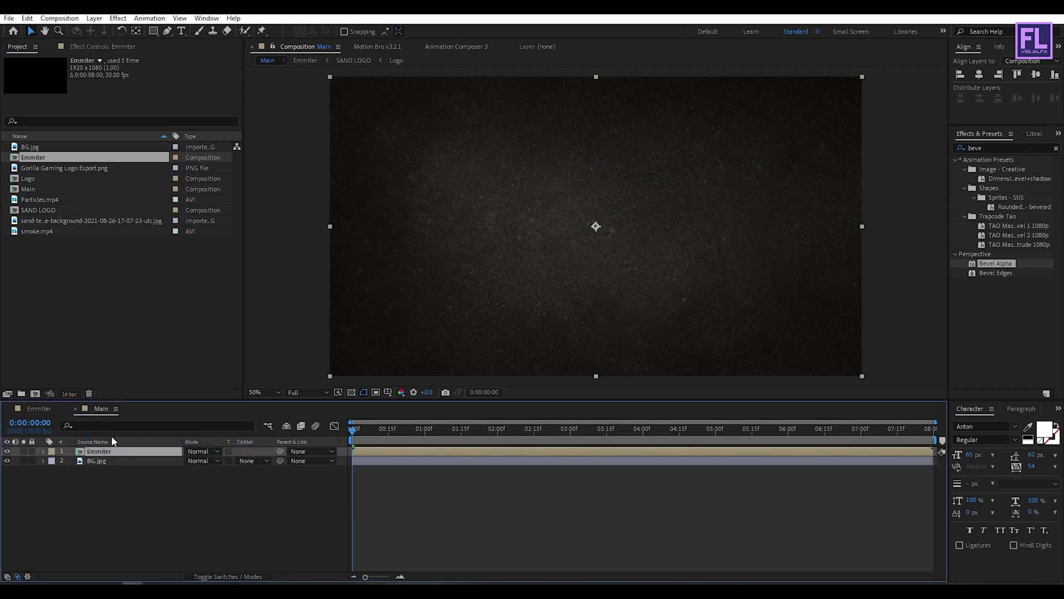
# - Make the Emmiter layer a 3D layer and hide it
pyautogui.click(249, 576)
pyautogui.click(247, 451)
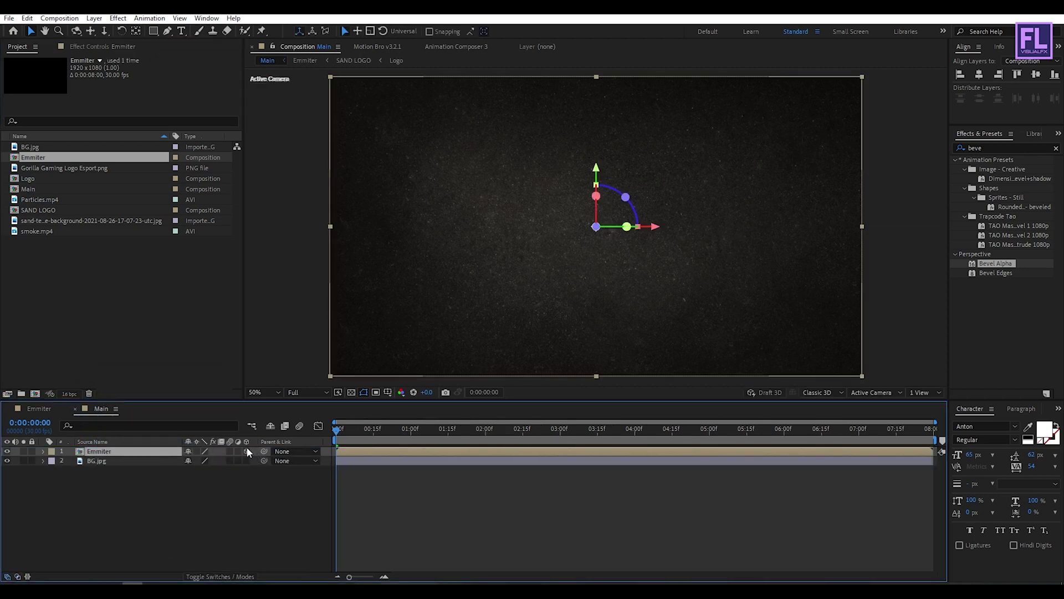
pyautogui.click(7, 451)
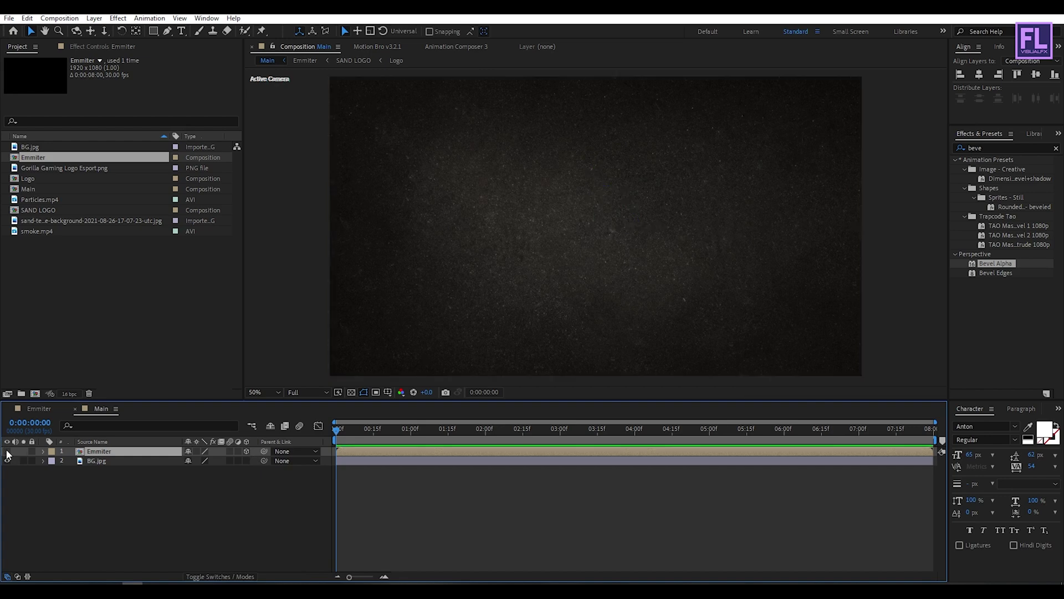
pyautogui.click(117, 506)
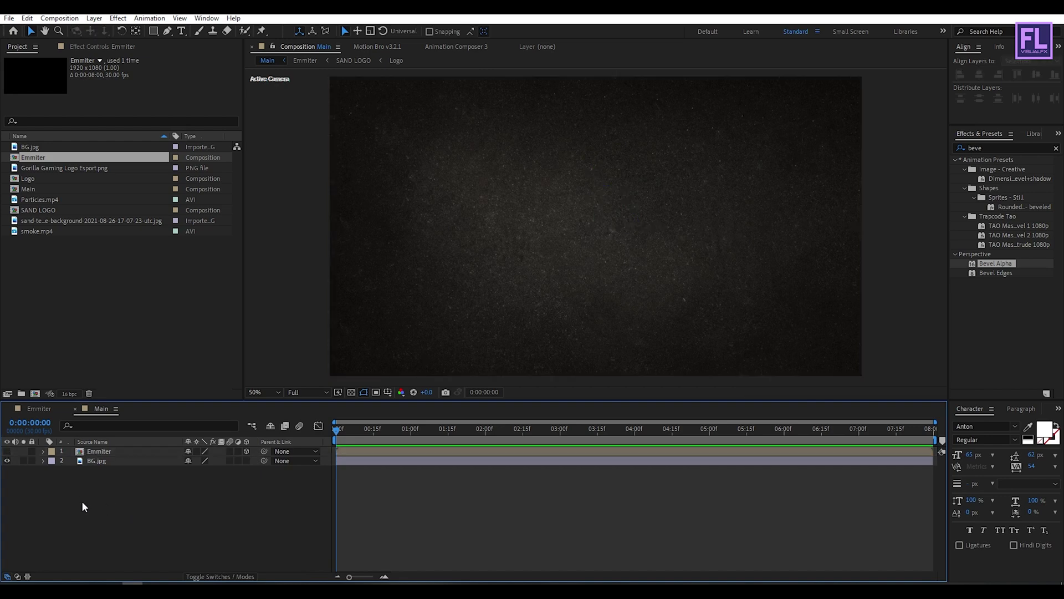
# - Create a black 1920 x 1080 solid named Particular in the Main composition
pyautogui.rightClick(106, 478)
pyautogui.moveTo(166, 357)
pyautogui.click(301, 385)
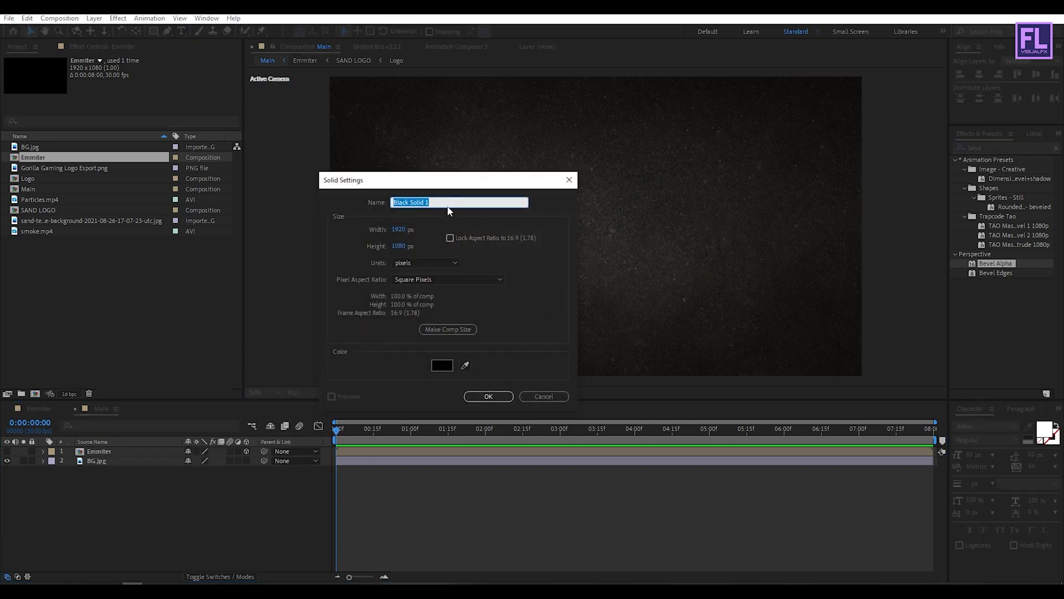
pyautogui.write('Par')
pyautogui.click(490, 397)
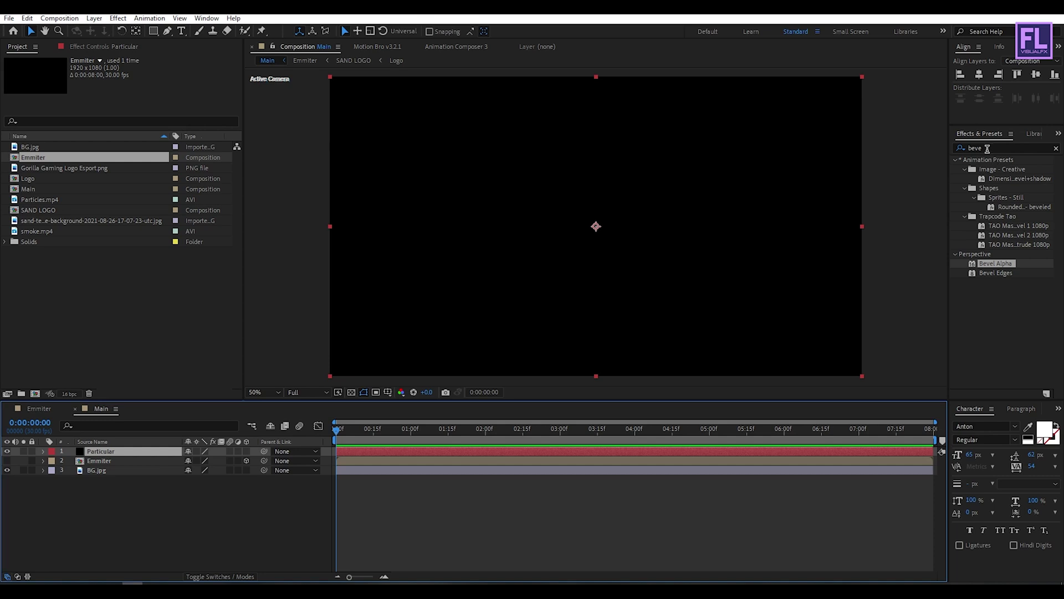
# - Find the Trapcode Particular effect and apply it to the Particular solid
pyautogui.click(989, 148)
pyautogui.write('parti')
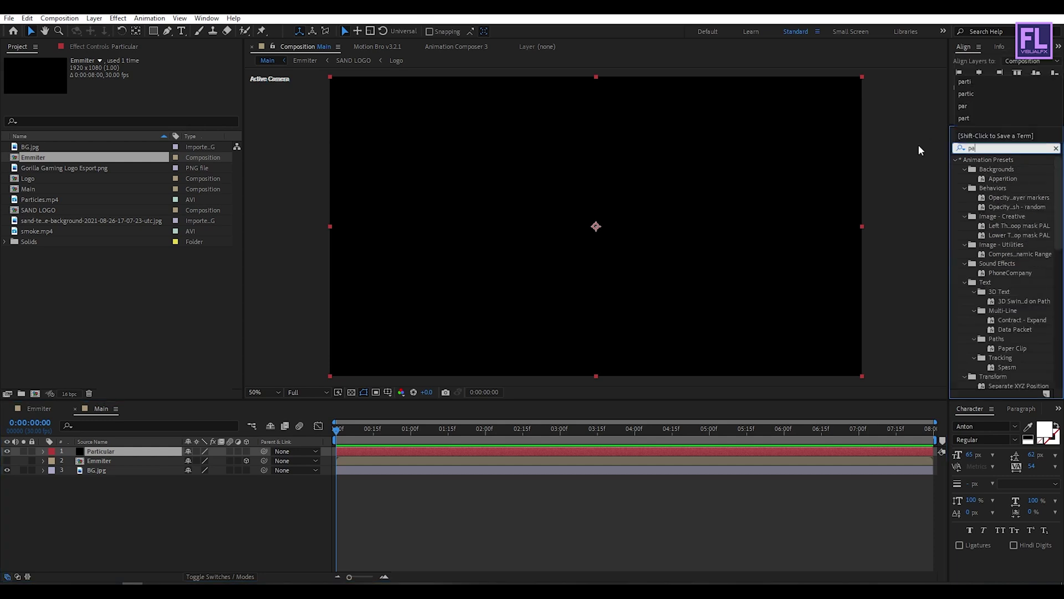
pyautogui.click(990, 169)
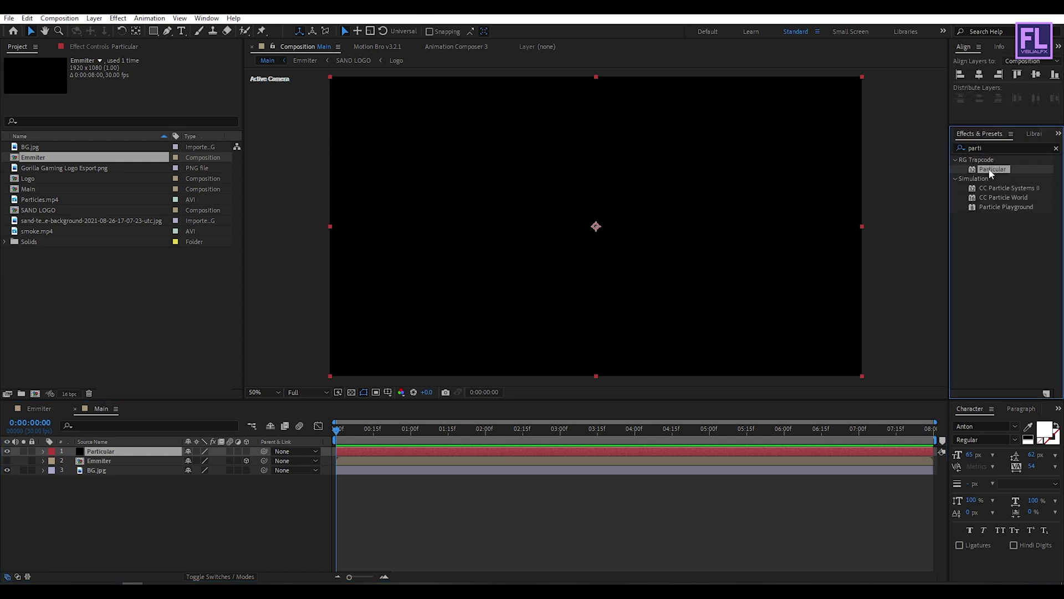
pyautogui.moveTo(994, 174); pyautogui.dragTo(122, 452)
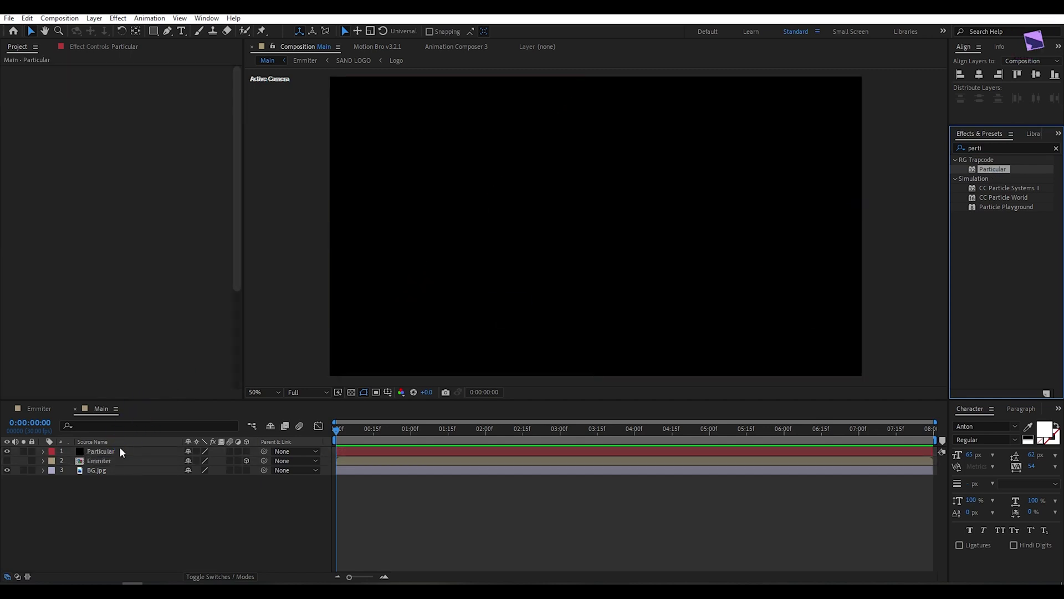
# - Keyframe the Particular emitter's Particles/sec to 0 at 0:00:00:20
pyautogui.moveTo(340, 428); pyautogui.dragTo(387, 428)
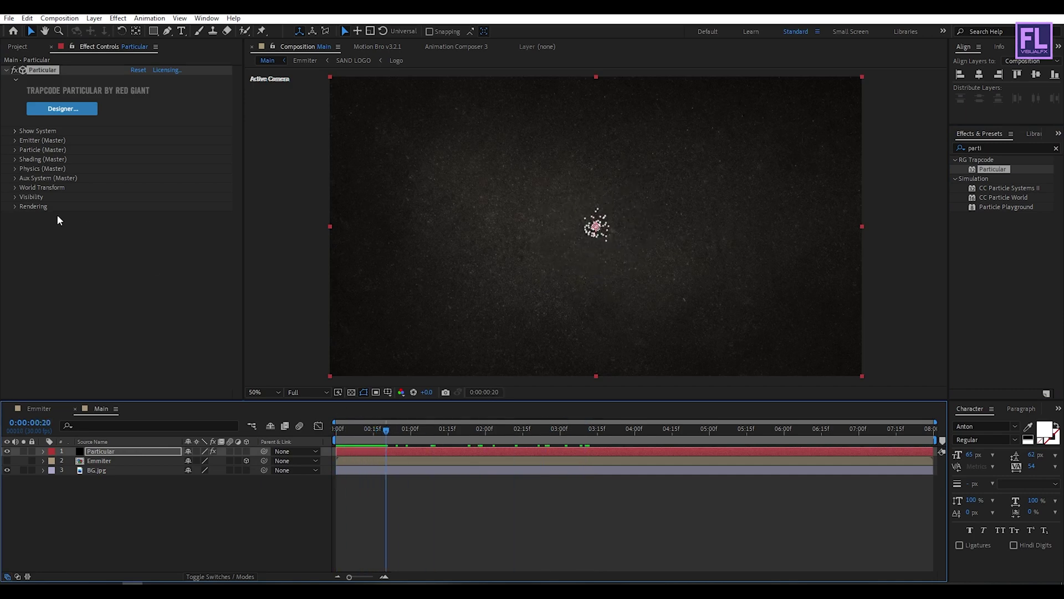
pyautogui.click(16, 141)
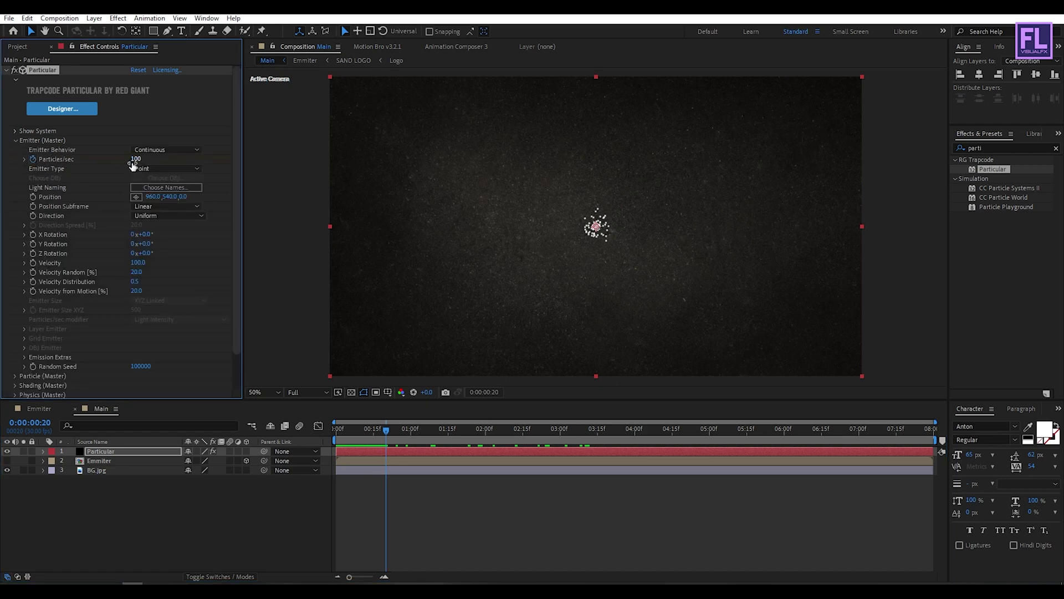
pyautogui.moveTo(135, 159); pyautogui.dragTo(83, 159)
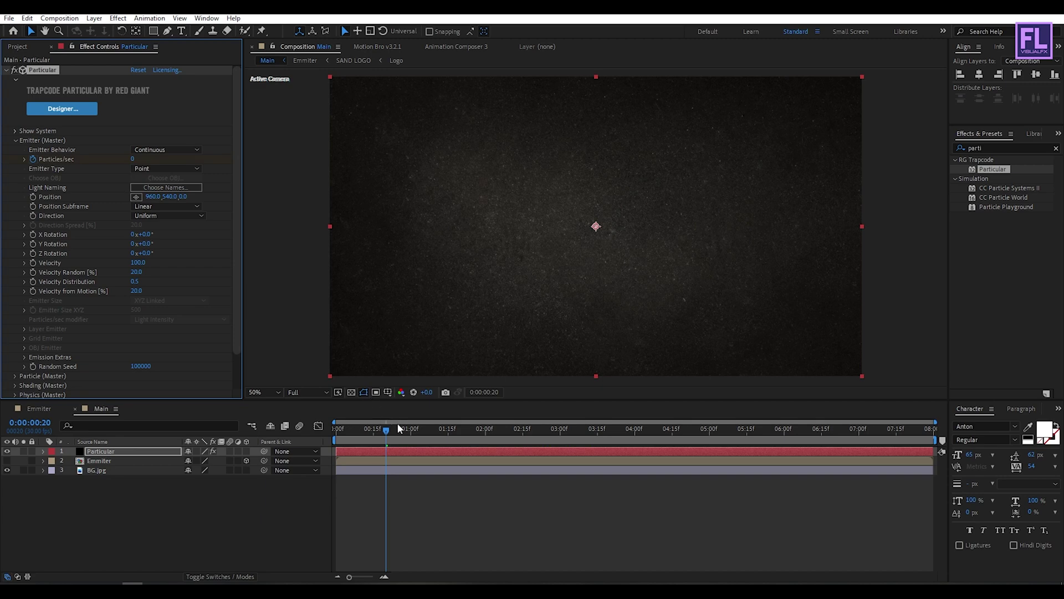
# - Keyframe the Particular emitter's Particles/sec to 1000000 at 0:00:00:24
pyautogui.moveTo(389, 432); pyautogui.dragTo(399, 432)
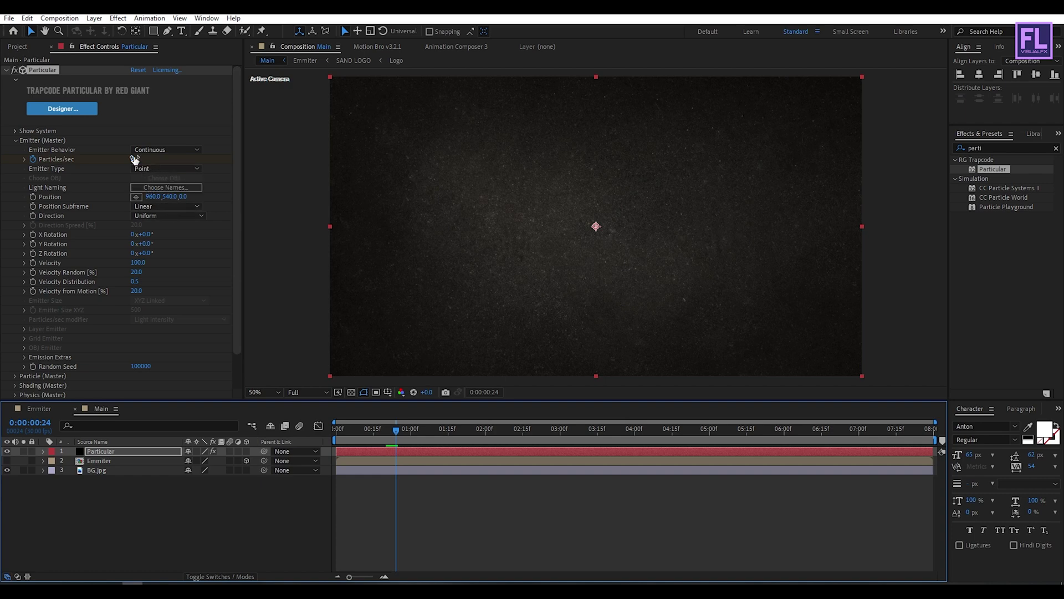
pyautogui.click(133, 160)
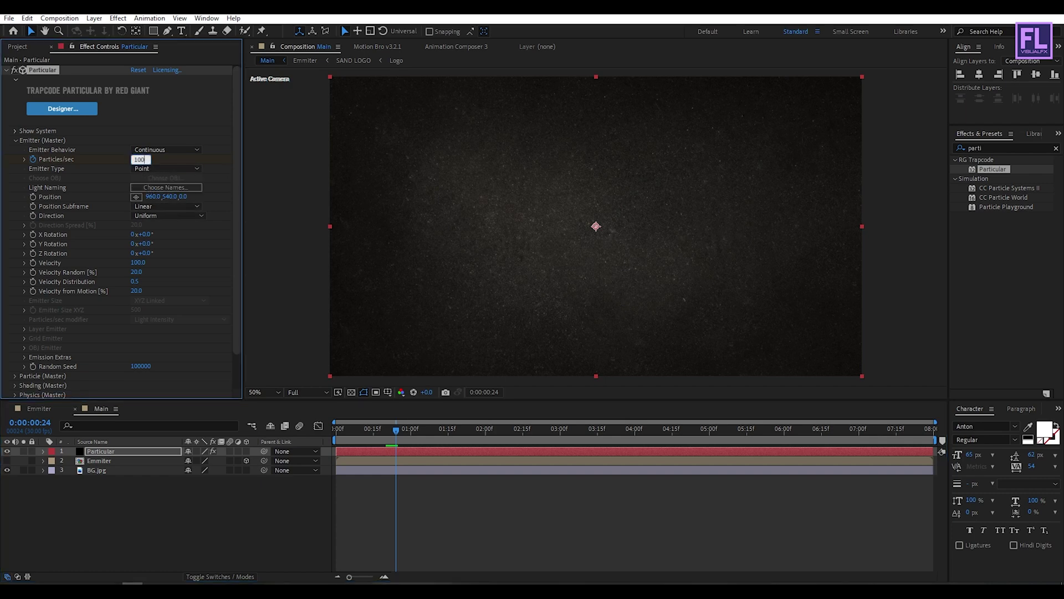
pyautogui.write('1000000')
pyautogui.press('Return')
pyautogui.click(604, 338)
# - Set the emitter type to Layer and the emitter velocity to 0
pyautogui.click(154, 170)
pyautogui.click(170, 241)
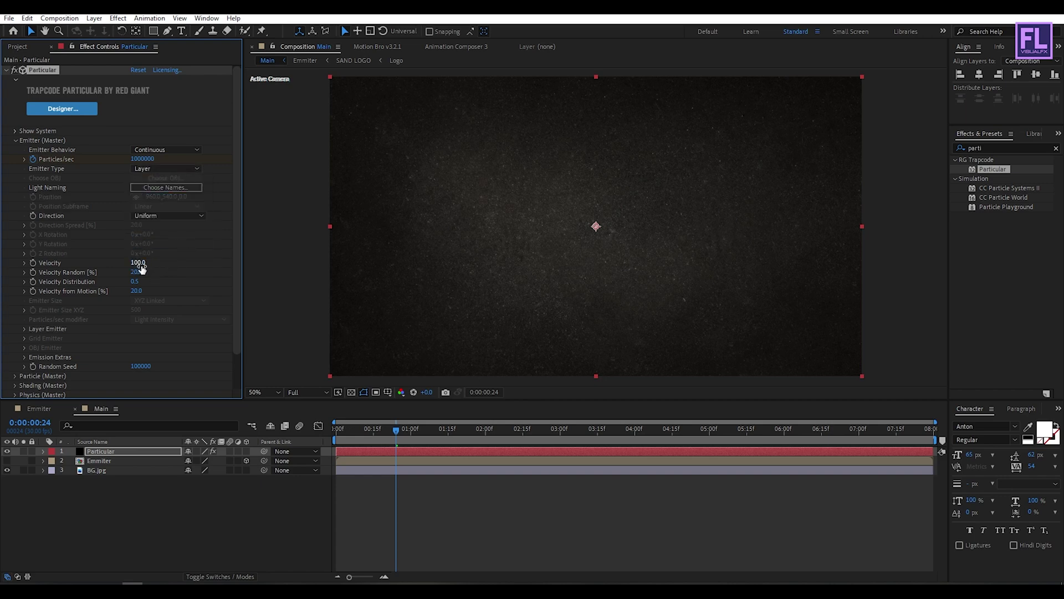
pyautogui.click(138, 263)
pyautogui.write('0')
pyautogui.press('Return')
# - Assign the Emmiter layer as the source of Particular's layer emitter
pyautogui.scroll(-1, 76, 319)
pyautogui.click(25, 304)
pyautogui.click(154, 313)
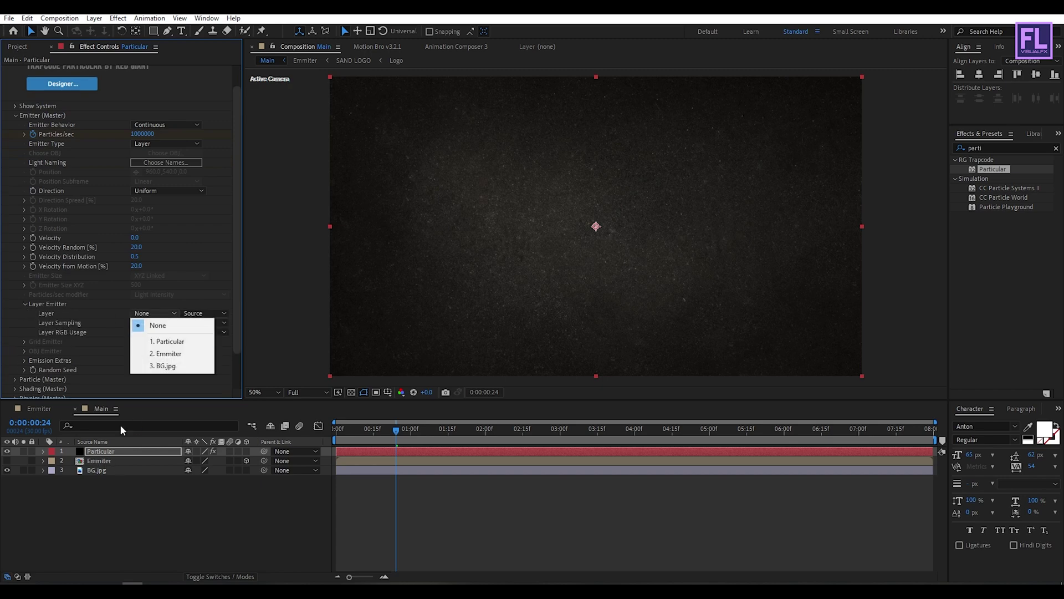
pyautogui.click(166, 353)
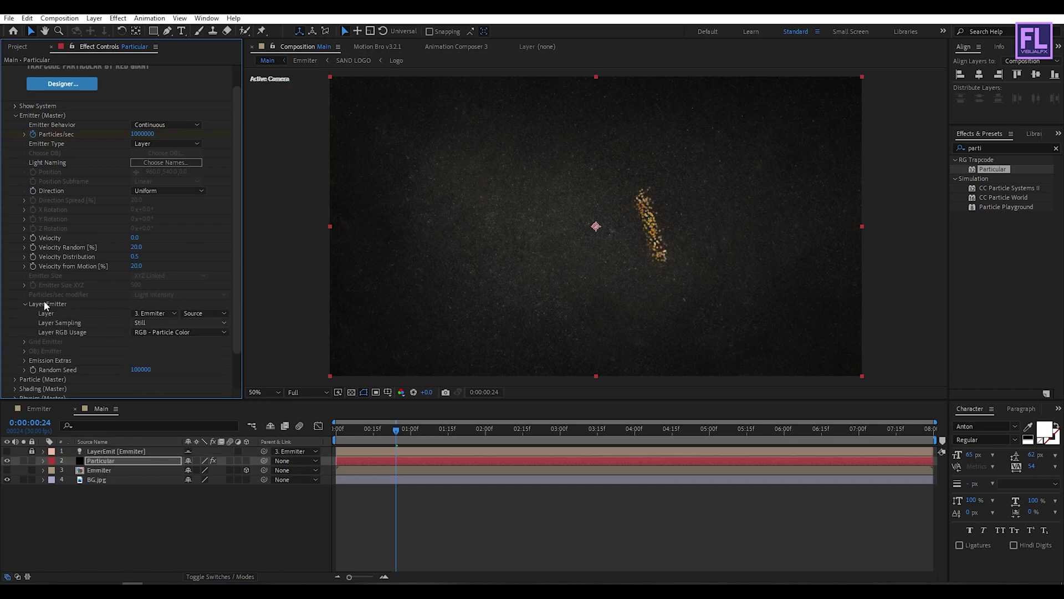
pyautogui.click(24, 304)
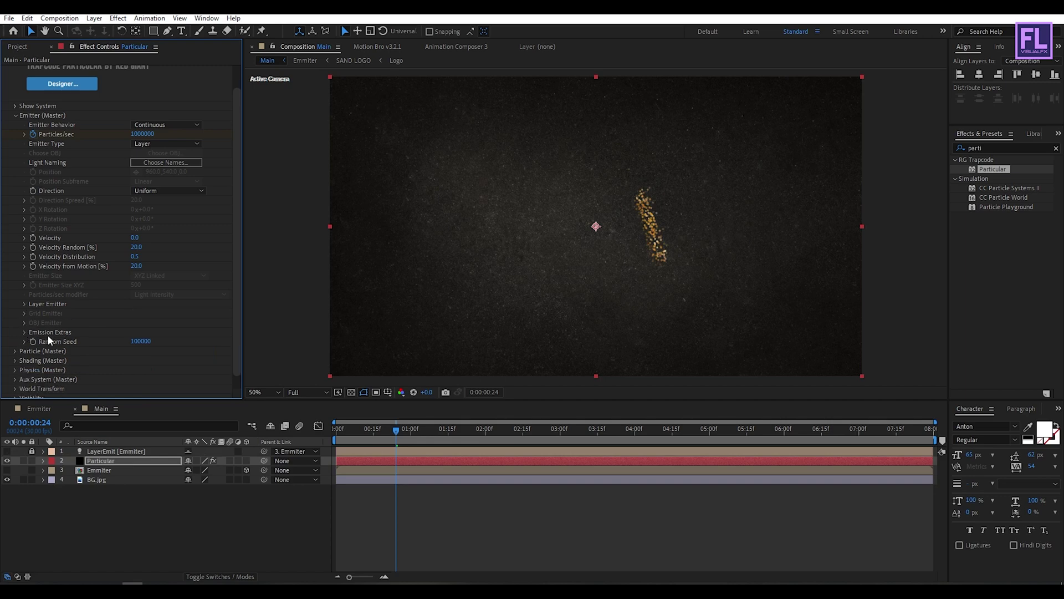
# - Set the emission extras' Periodicity Rnd to 100 and preview the particles at 0:00:02:11
pyautogui.click(23, 332)
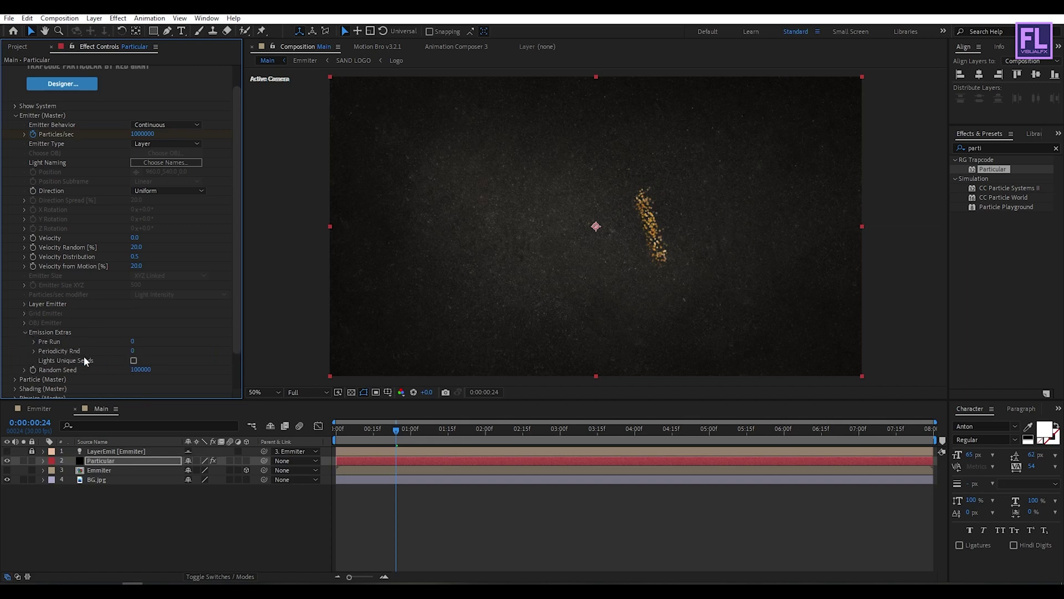
pyautogui.click(133, 351)
pyautogui.press('Return')
pyautogui.moveTo(396, 435); pyautogui.dragTo(512, 438)
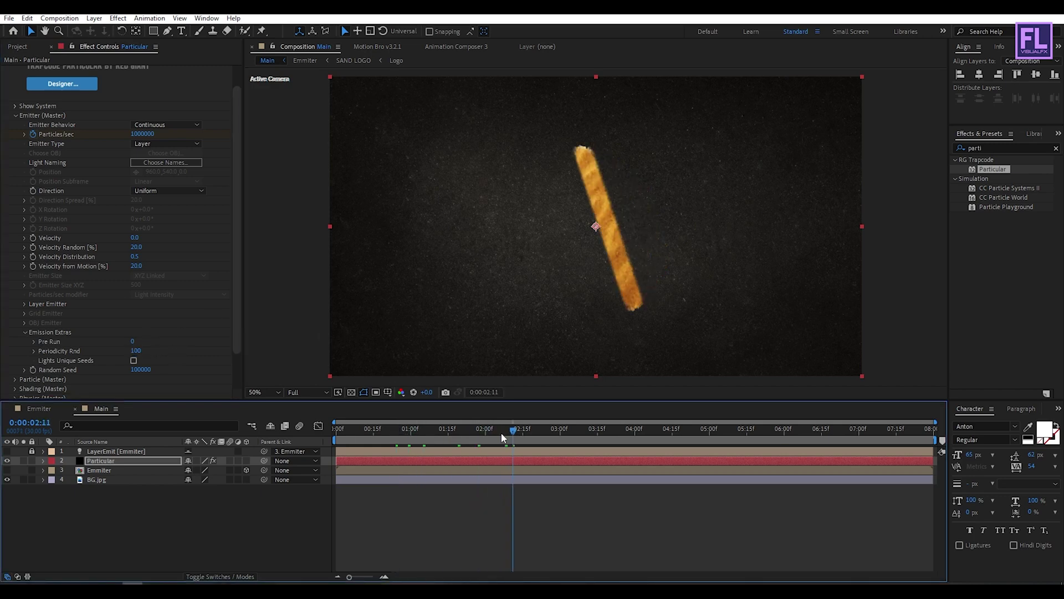
# - Set the master particle's life to 2 seconds and its sphere feather to 0
pyautogui.scroll(1, 137, 319)
pyautogui.click(15, 140)
pyautogui.click(15, 150)
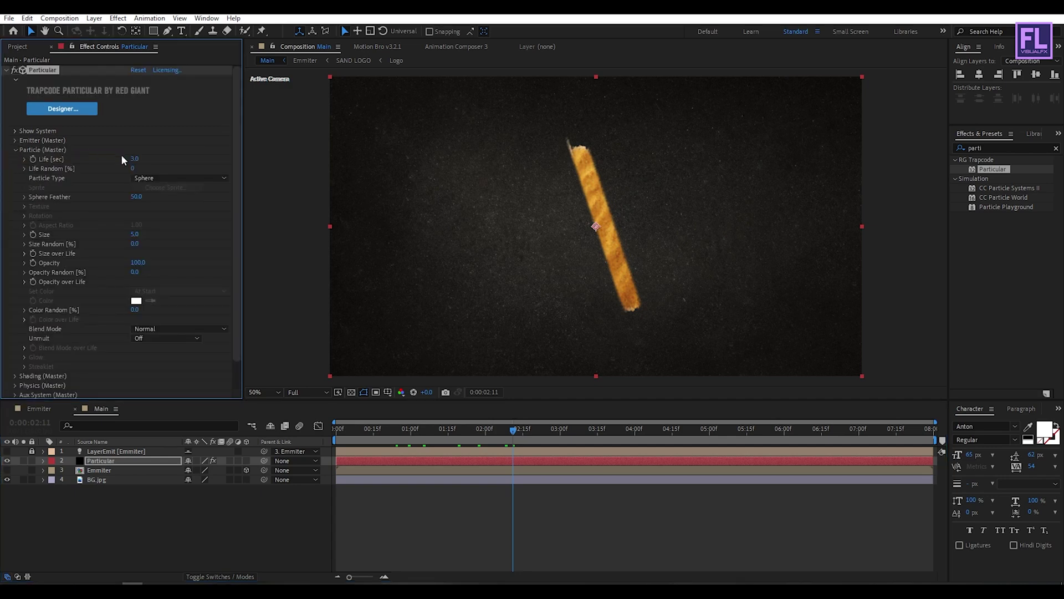
pyautogui.moveTo(134, 158); pyautogui.dragTo(135, 159)
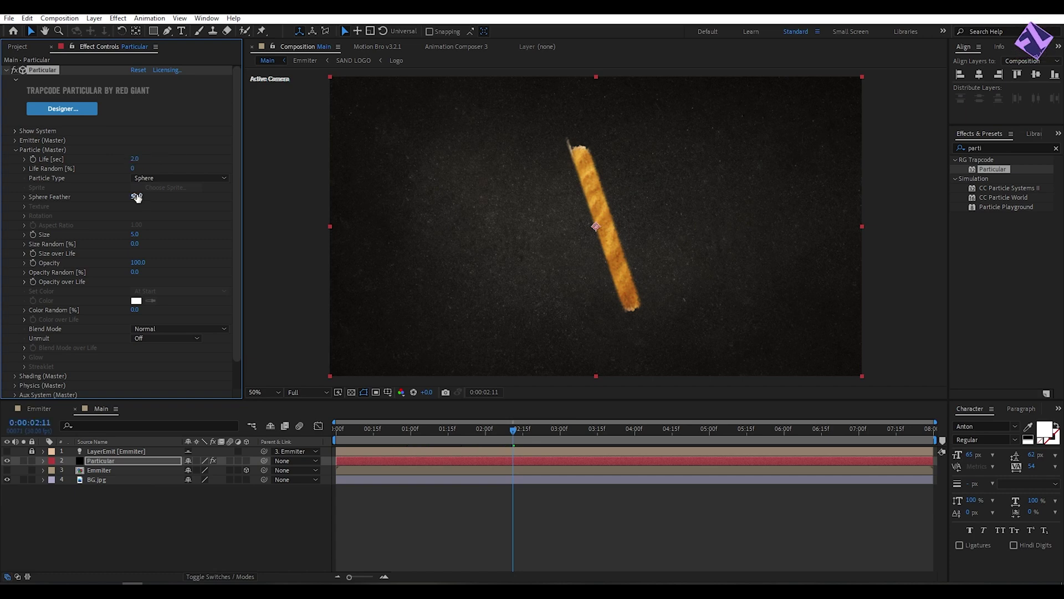
pyautogui.moveTo(137, 197); pyautogui.dragTo(91, 198)
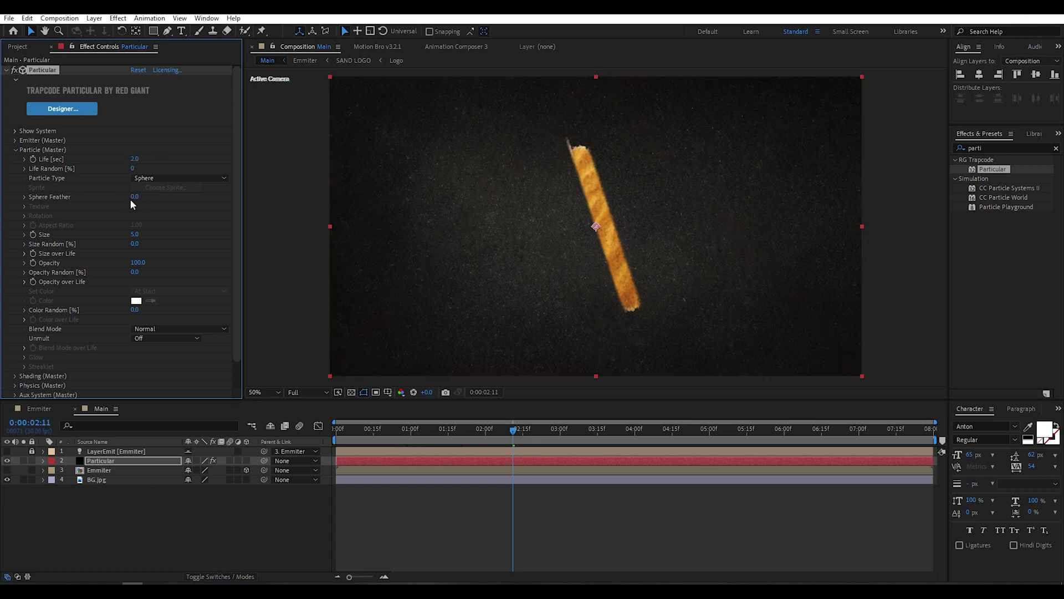
# - Set the particle size to 2 and apply the linearly falling preset curve to Size over Life
pyautogui.click(136, 233)
pyautogui.write('2')
pyautogui.press('Return')
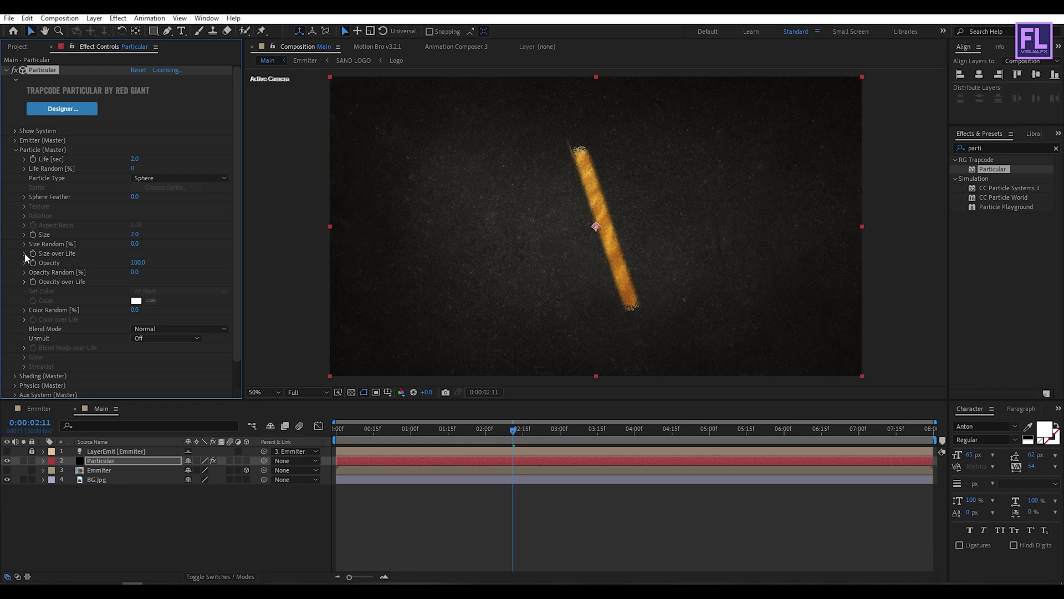
pyautogui.click(25, 253)
pyautogui.click(194, 282)
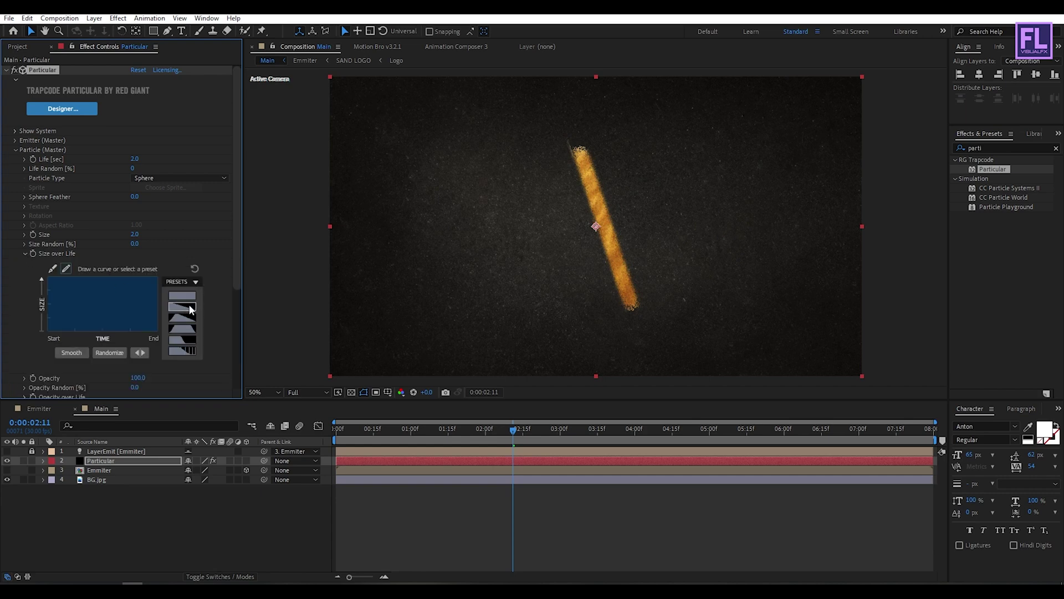
pyautogui.click(192, 307)
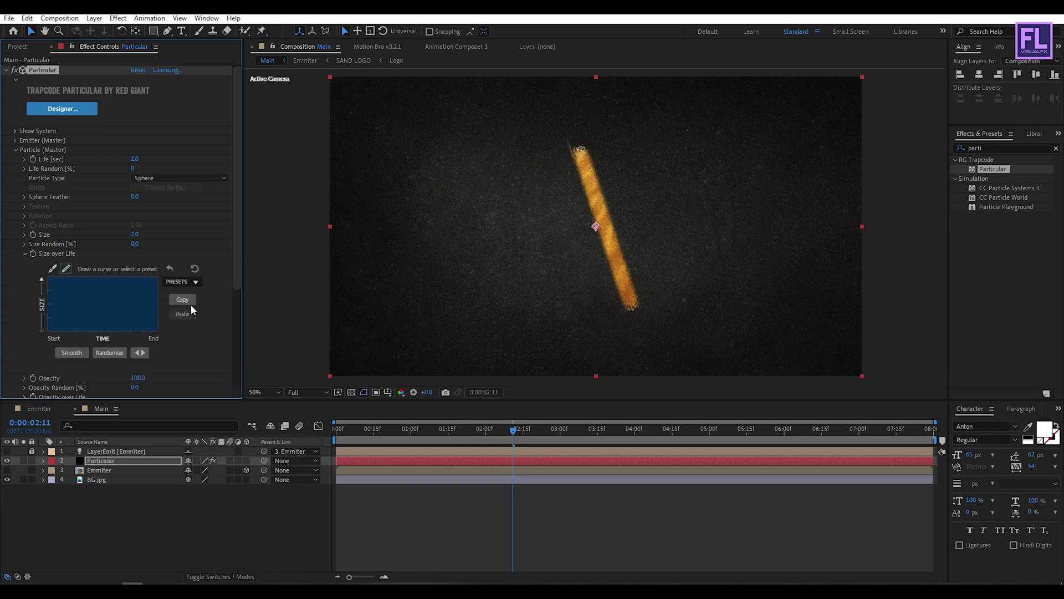
pyautogui.click(25, 253)
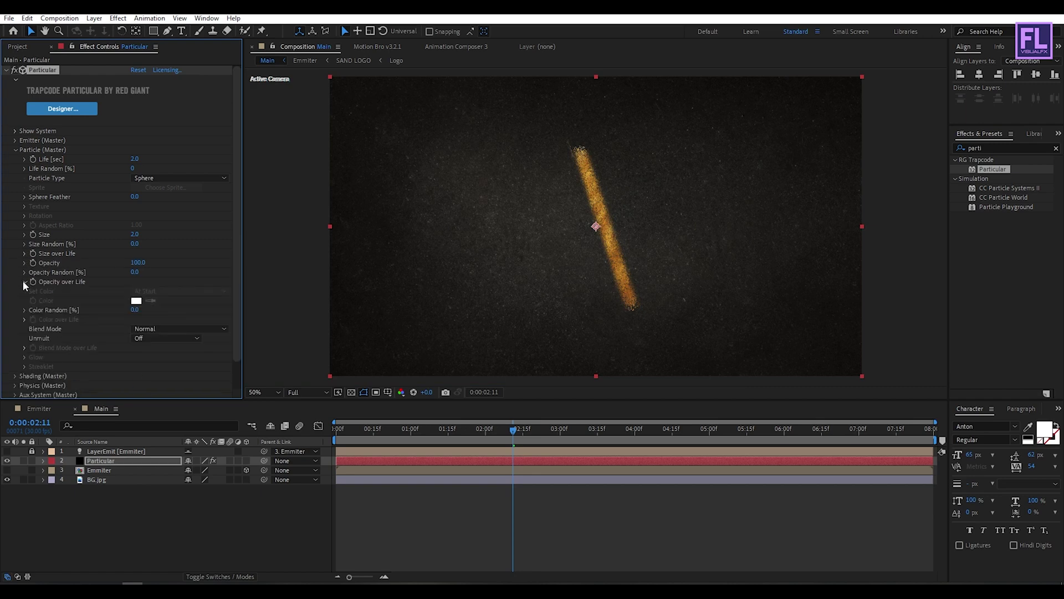
# - Apply the linearly falling preset curve to the particles' Opacity over Life
pyautogui.click(24, 282)
pyautogui.click(194, 306)
pyautogui.click(182, 332)
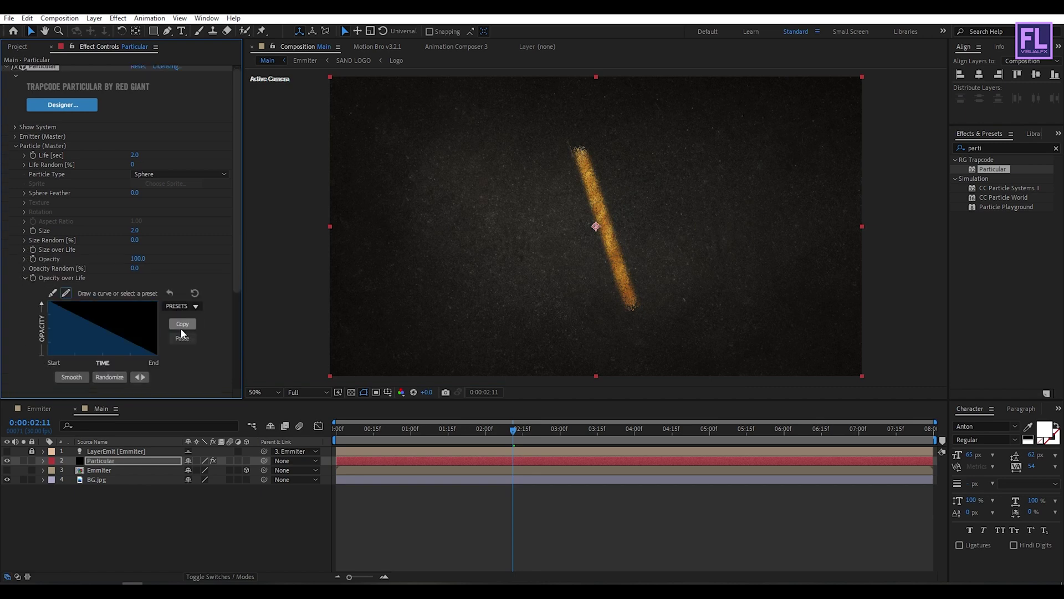
pyautogui.click(23, 278)
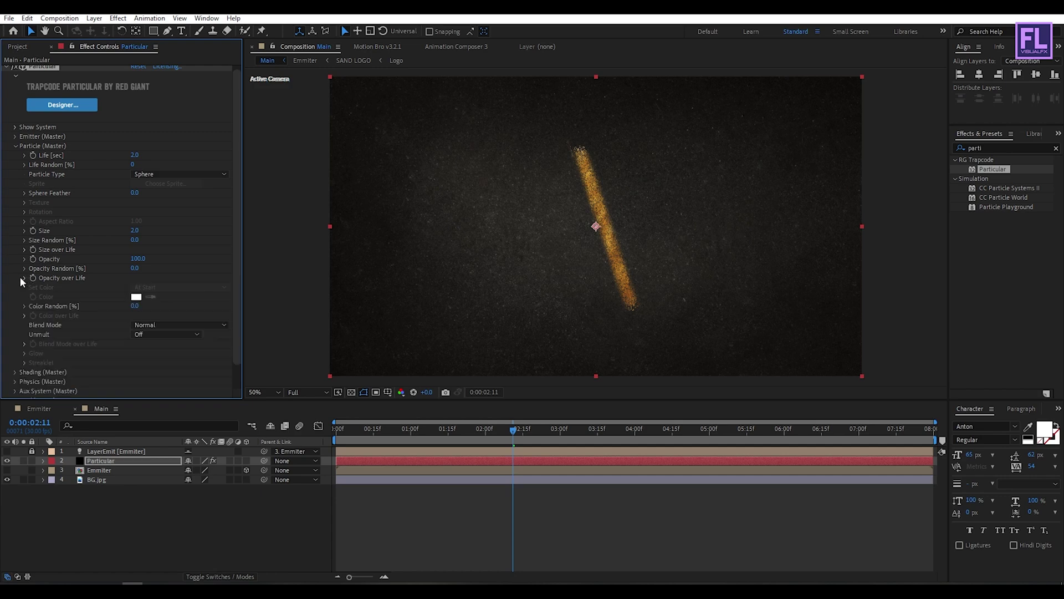
pyautogui.click(16, 146)
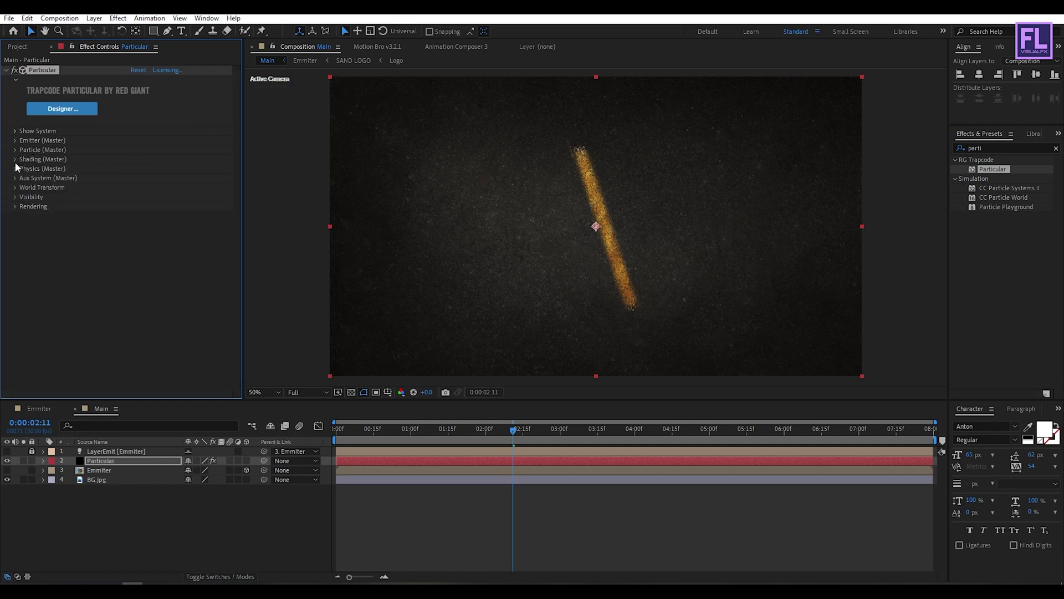
# - Turn on Shadowlet for Main in the master shading settings
pyautogui.click(16, 160)
pyautogui.click(153, 254)
pyautogui.click(153, 278)
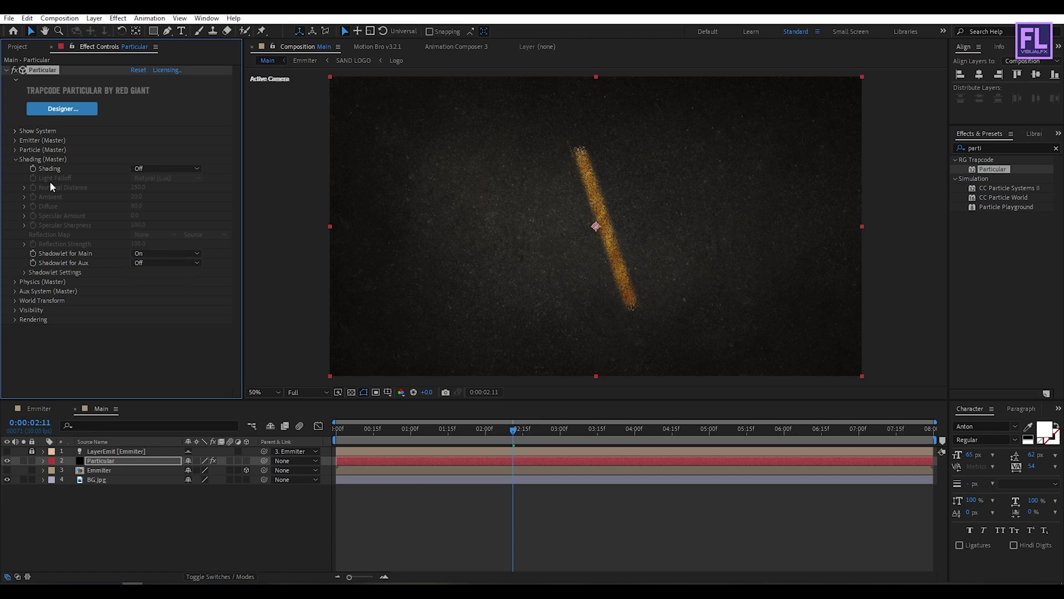
pyautogui.click(16, 159)
# - Set the master Physics Time Factor to 1.1
pyautogui.click(16, 169)
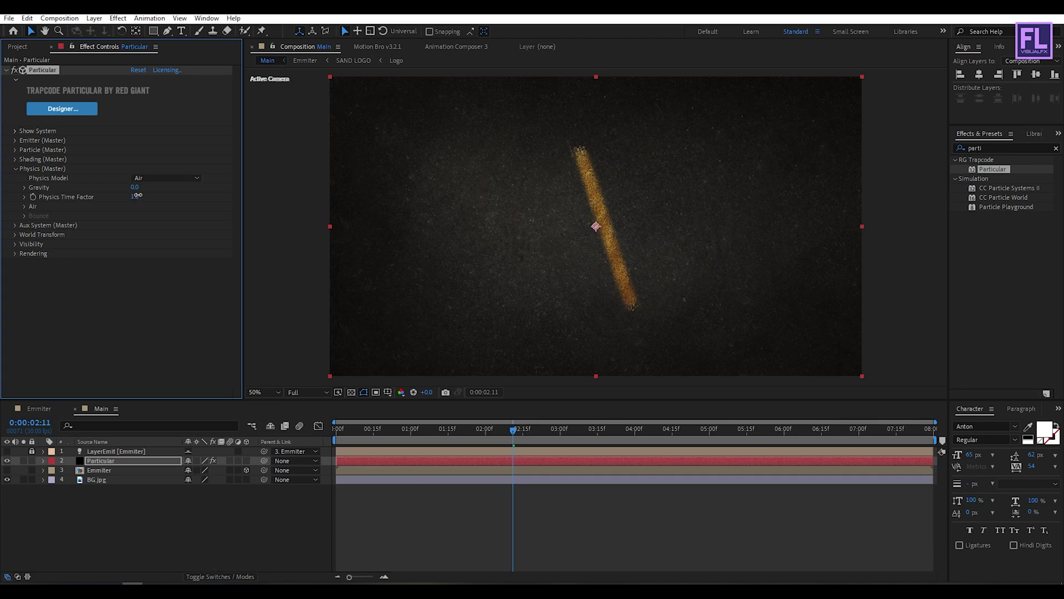
pyautogui.write('1.1')
pyautogui.press('Return')
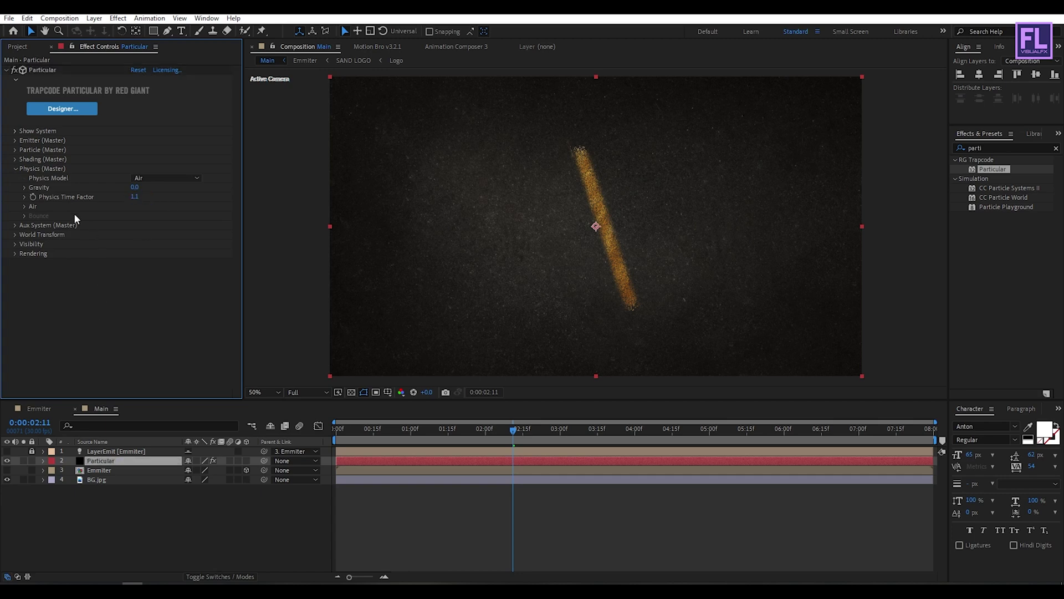
# - Set the air physics' Wind X to 100 and Wind Y to -50
pyautogui.click(26, 206)
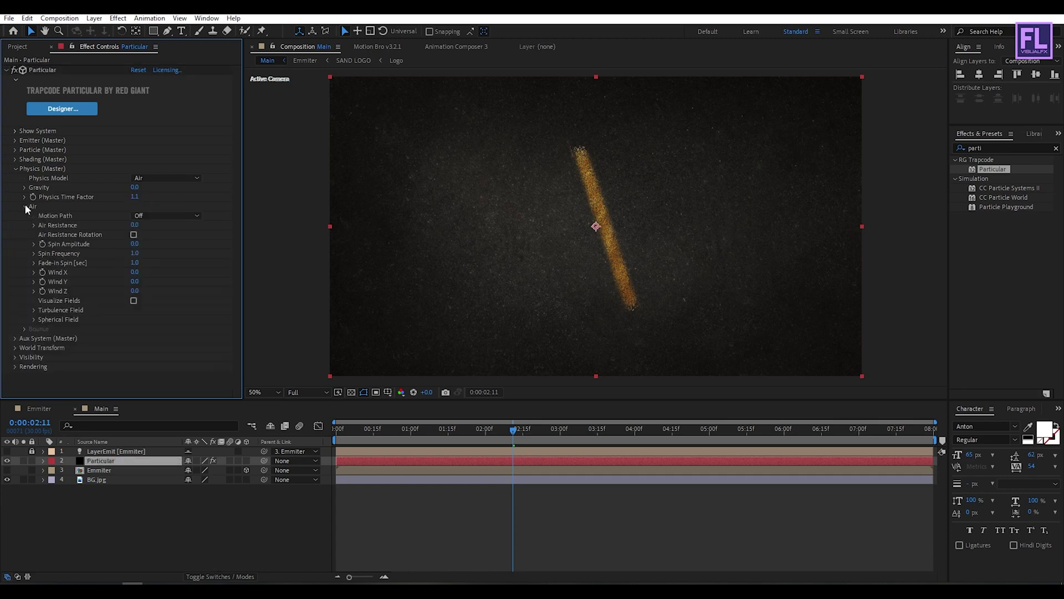
pyautogui.click(135, 272)
pyautogui.write('100')
pyautogui.press('Tab')
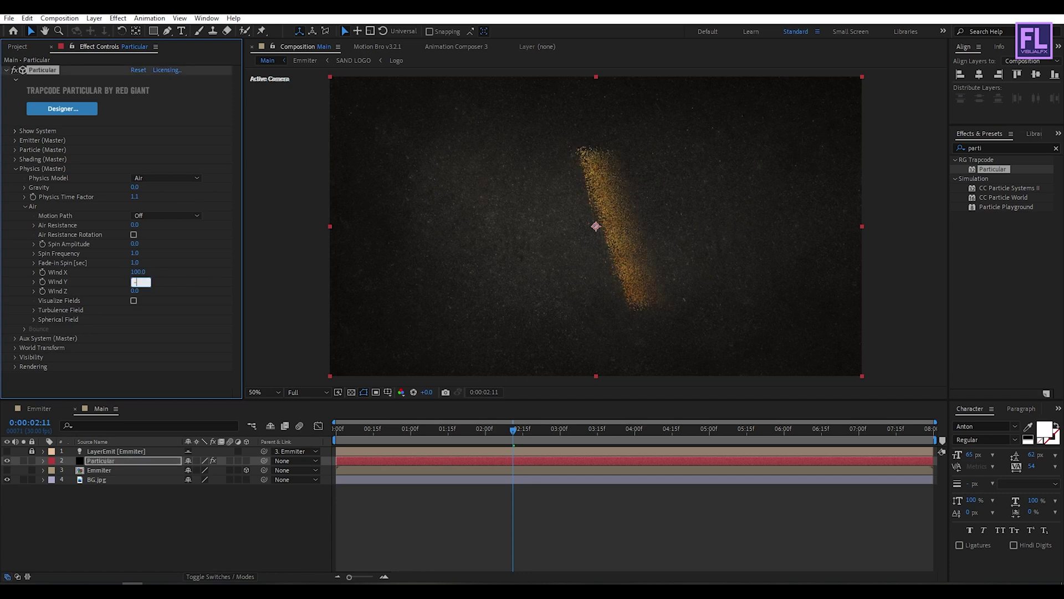
pyautogui.press('Return')
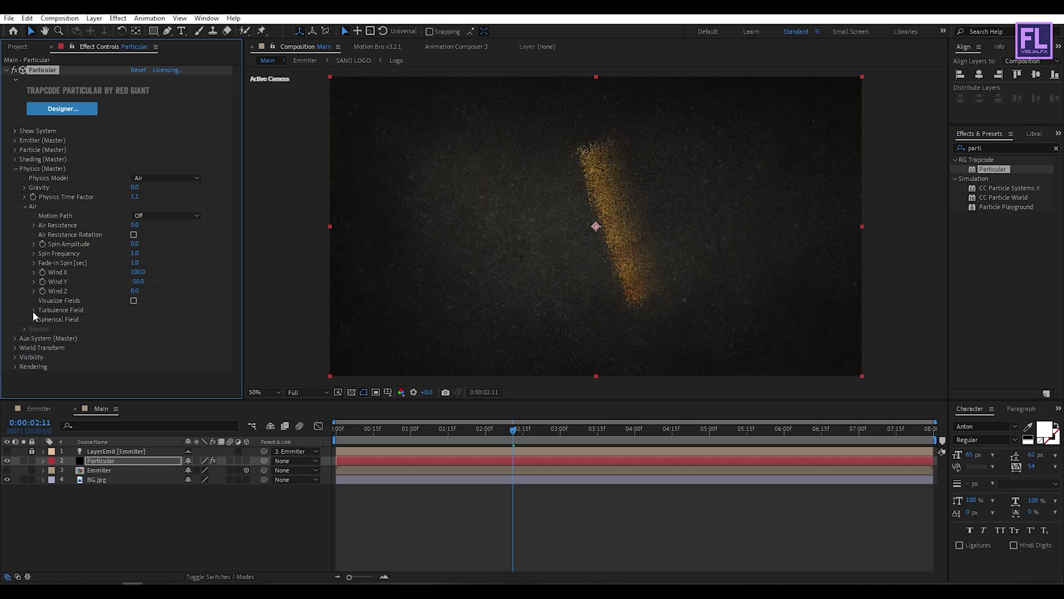
# - Set the turbulence field's Affect Position to 100
pyautogui.click(34, 310)
pyautogui.scroll(-2, 71, 312)
pyautogui.click(135, 271)
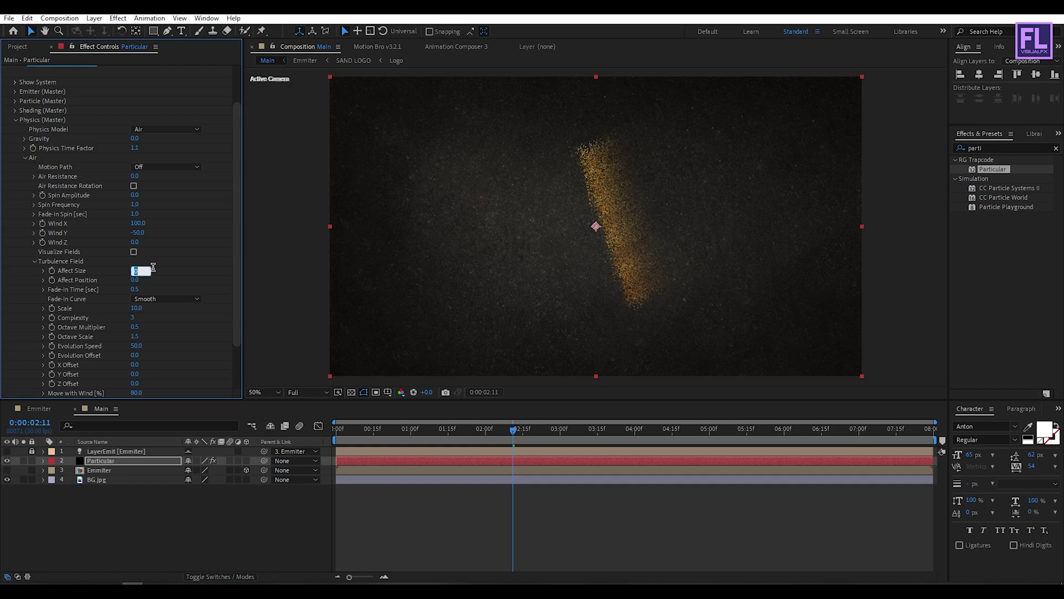
pyautogui.press('Tab')
pyautogui.press('Return')
# - Set the turbulence field's fade-in time to 0.1 seconds and its scale to 6
pyautogui.click(137, 289)
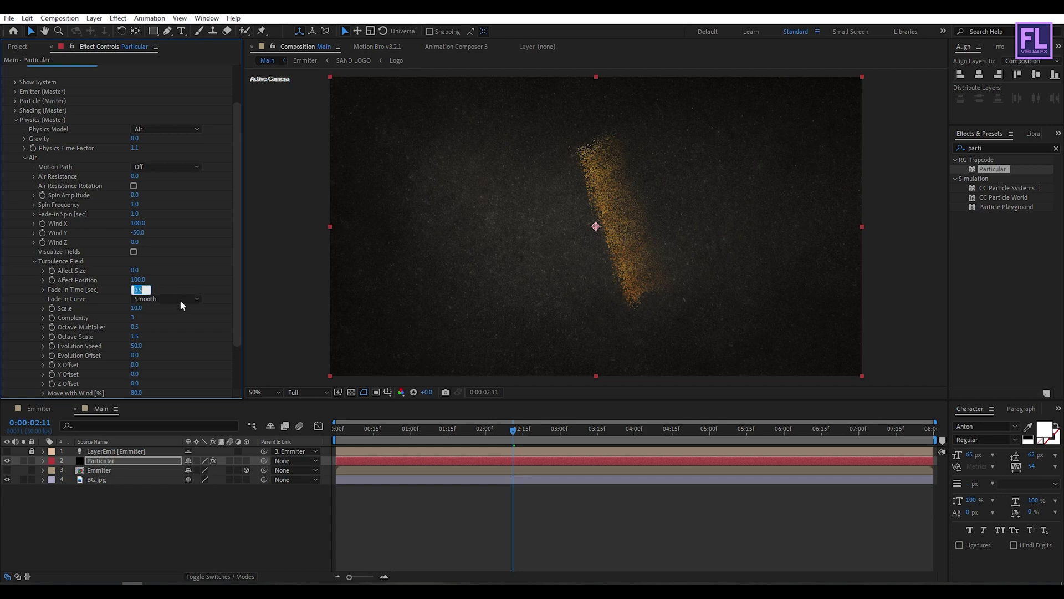
pyautogui.click(153, 289)
pyautogui.write('1')
pyautogui.press('Return')
pyautogui.click(137, 308)
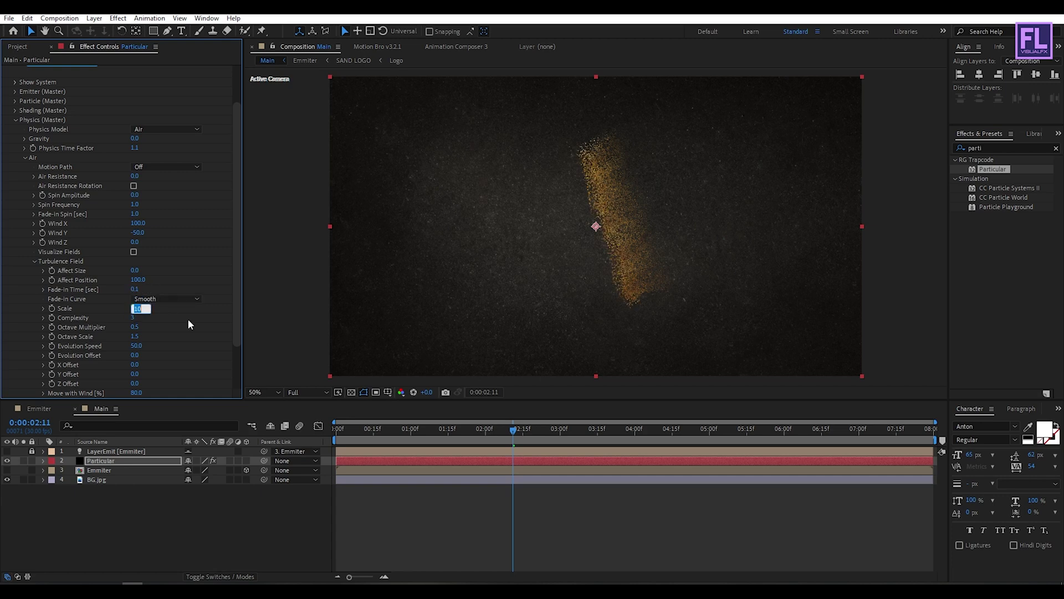
pyautogui.write('6.')
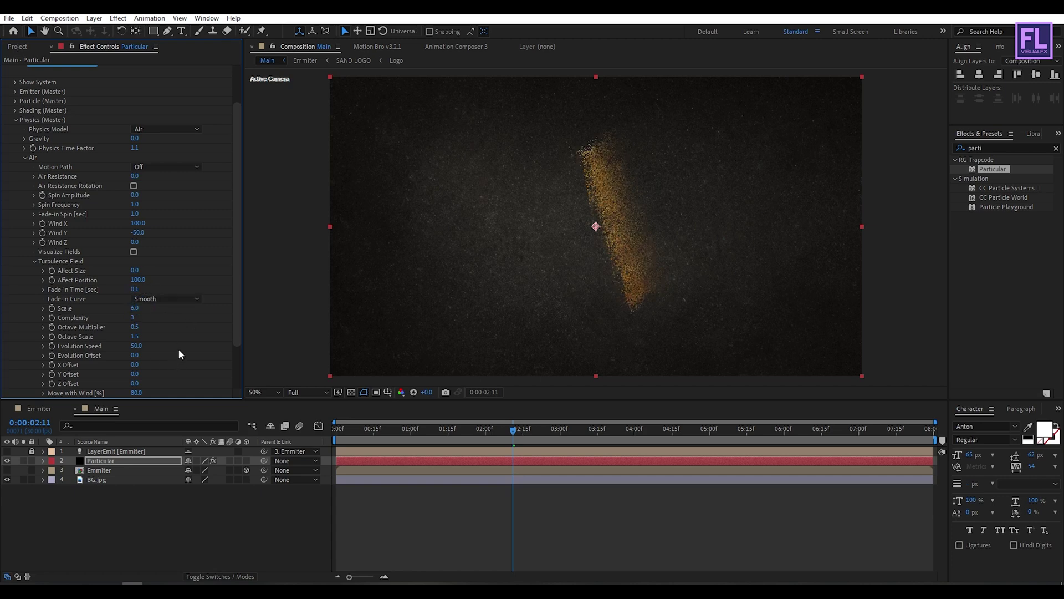
pyautogui.scroll(3, 178, 348)
pyautogui.click(25, 184)
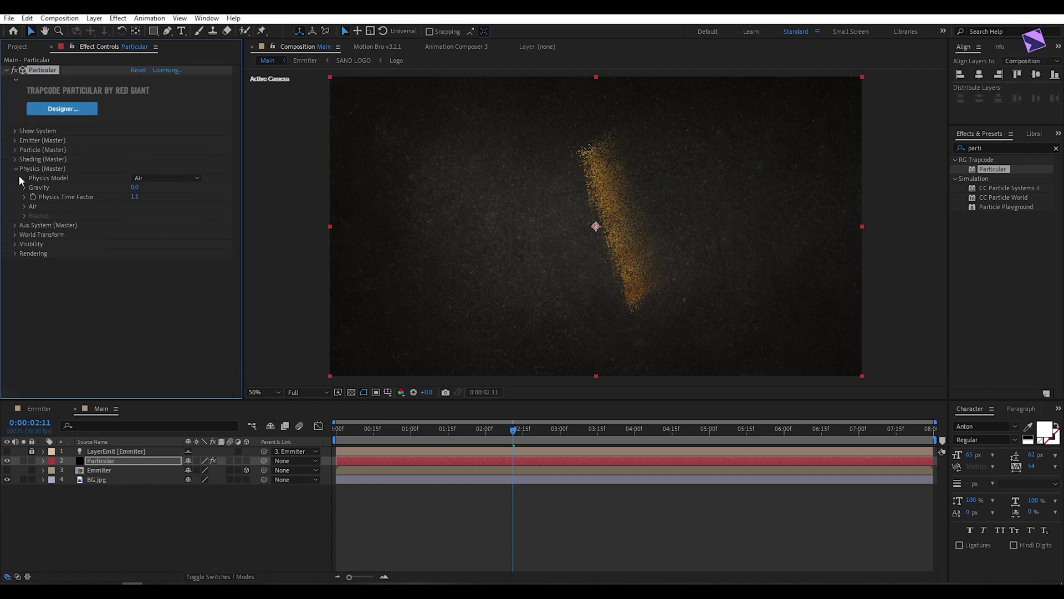
pyautogui.click(15, 167)
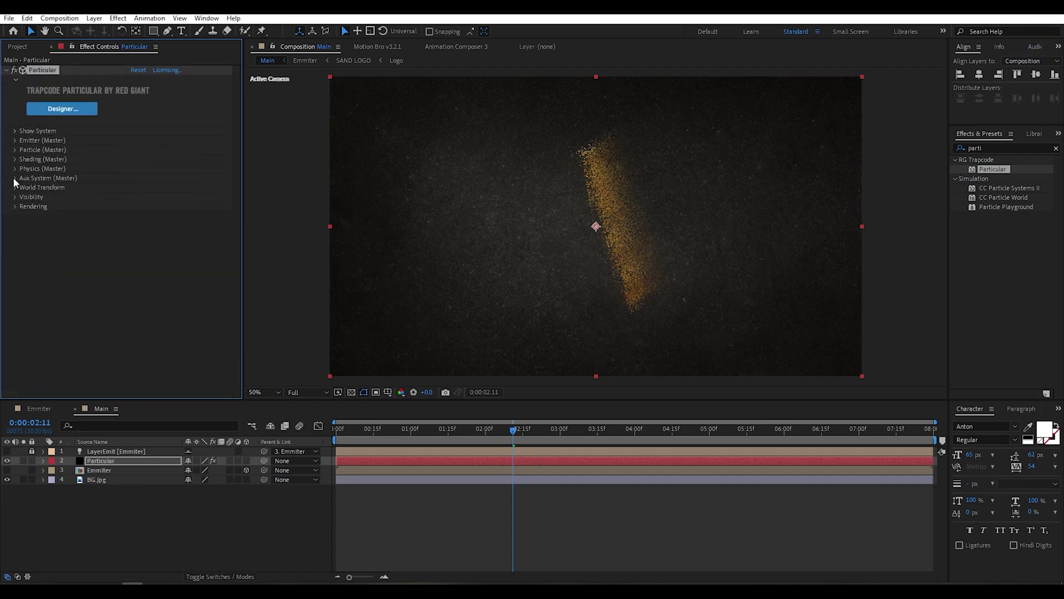
# - Set the Aux System to emit continuously, with Stop Emit at 36% of life
pyautogui.click(13, 177)
pyautogui.click(167, 148)
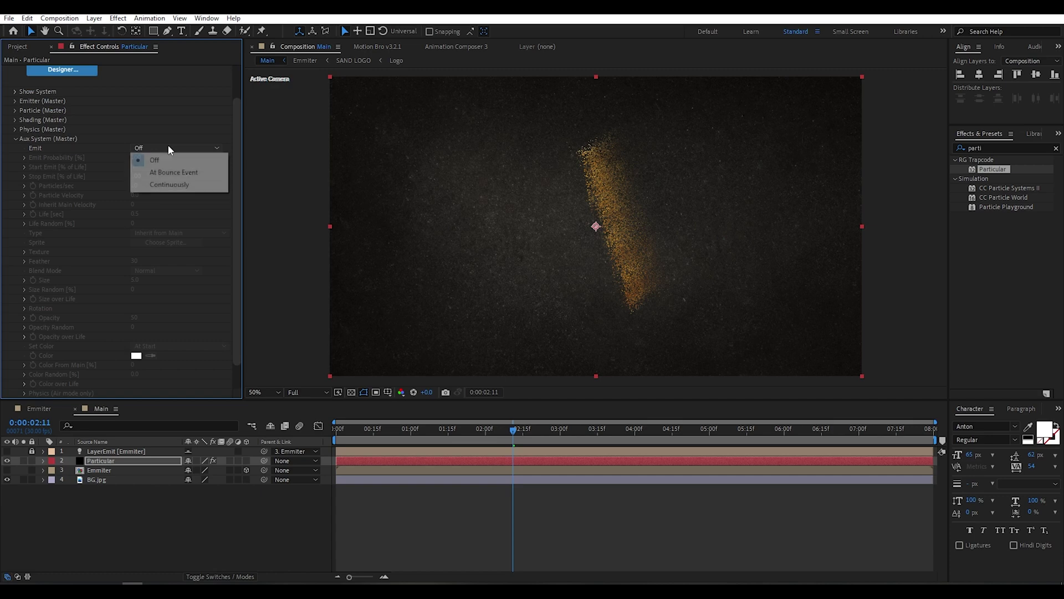
pyautogui.click(179, 185)
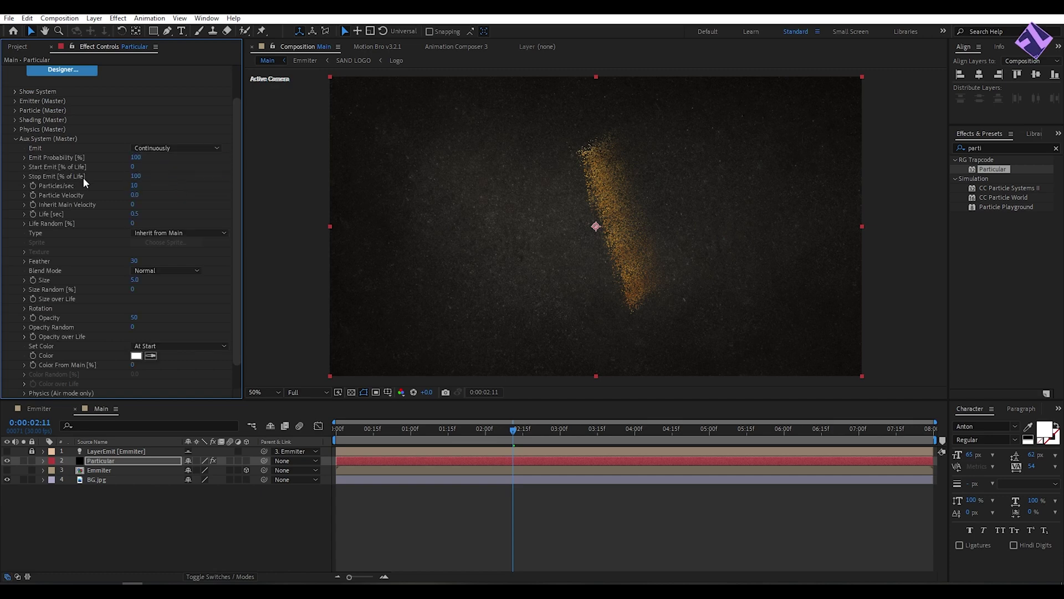
pyautogui.click(136, 176)
pyautogui.write('3')
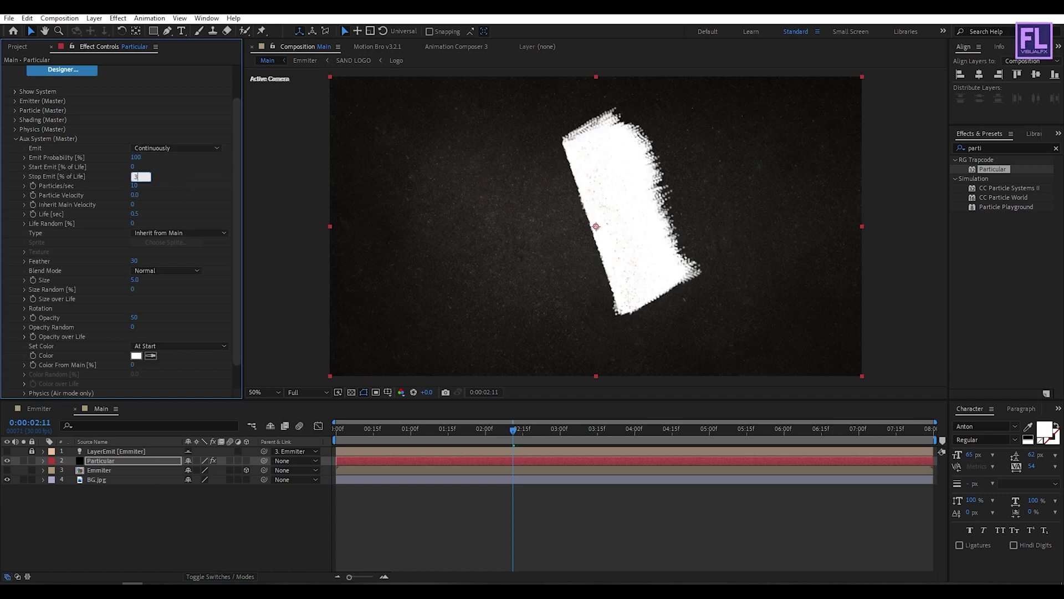
pyautogui.write('6')
pyautogui.press('Return')
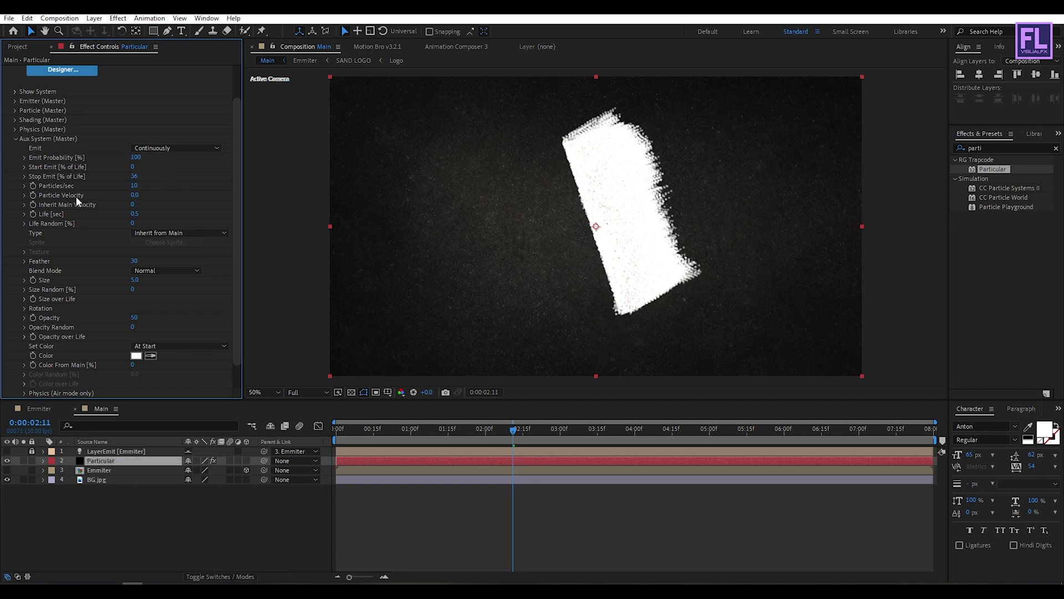
# - Set the Aux System's Particles/sec to 8 and its particle life to 3 seconds
pyautogui.press('Tab')
pyautogui.write('8')
pyautogui.press('Return')
pyautogui.click(134, 213)
pyautogui.write('3')
pyautogui.press('Return')
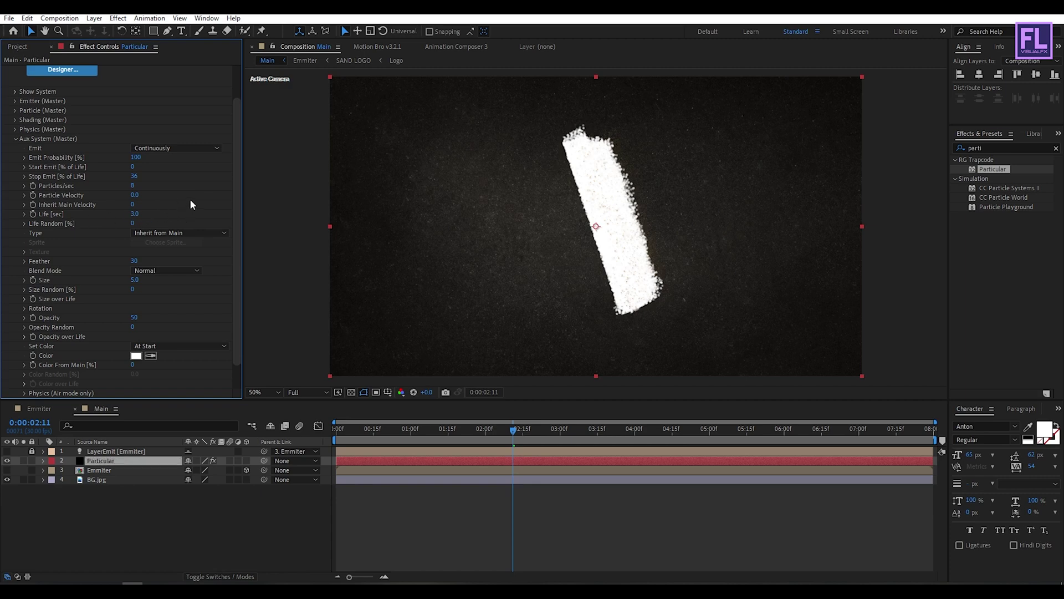
# - Set the Aux System particles' Feather to 0, Size to 2 and Size Random to 100%
pyautogui.press('Return')
pyautogui.moveTo(104, 267); pyautogui.dragTo(84, 270)
pyautogui.click(139, 282)
pyautogui.write('2')
pyautogui.press('Return')
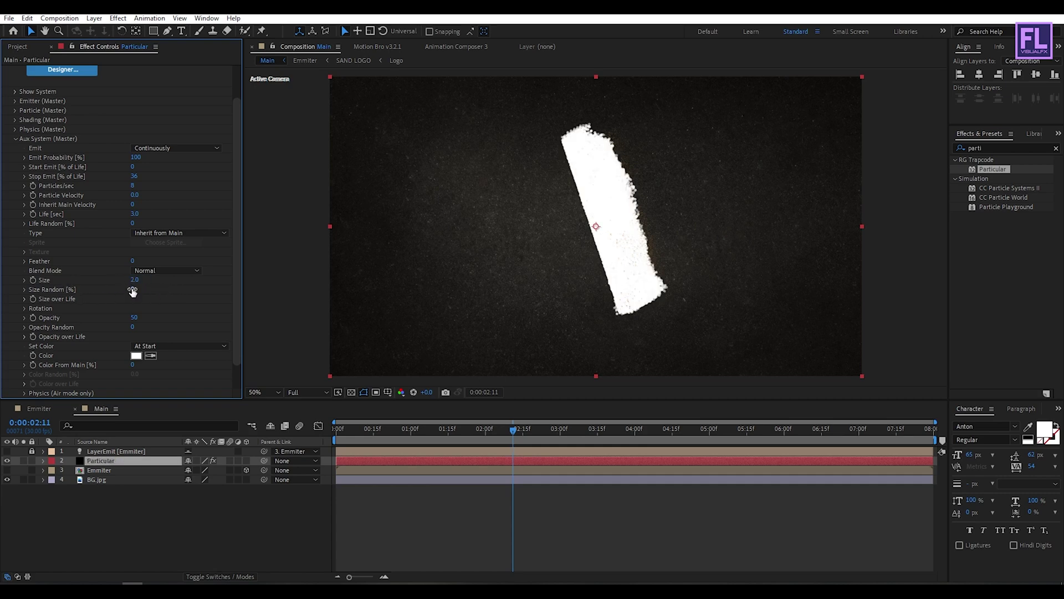
pyautogui.moveTo(138, 290); pyautogui.dragTo(194, 294)
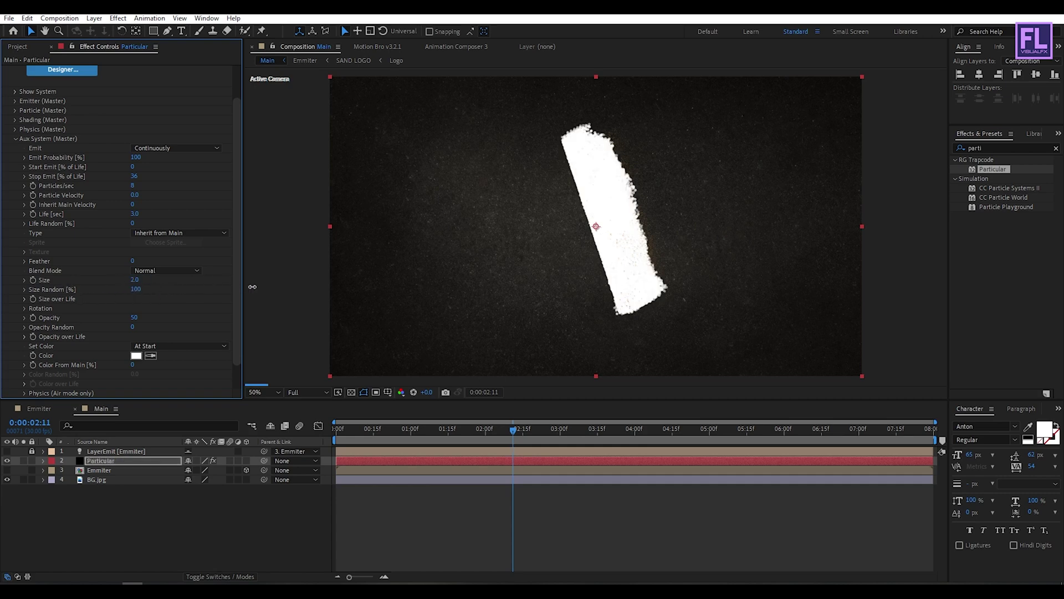
# - Apply the linear fade-down preset curve to the Aux System's Size over Life and Opacity over Life
pyautogui.click(24, 299)
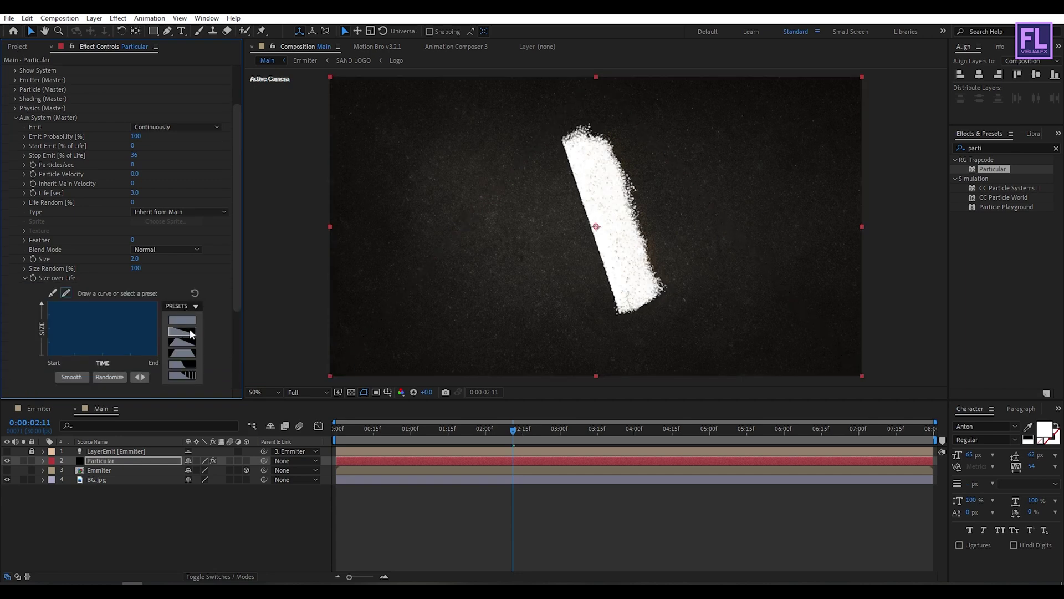
pyautogui.click(190, 333)
pyautogui.click(23, 277)
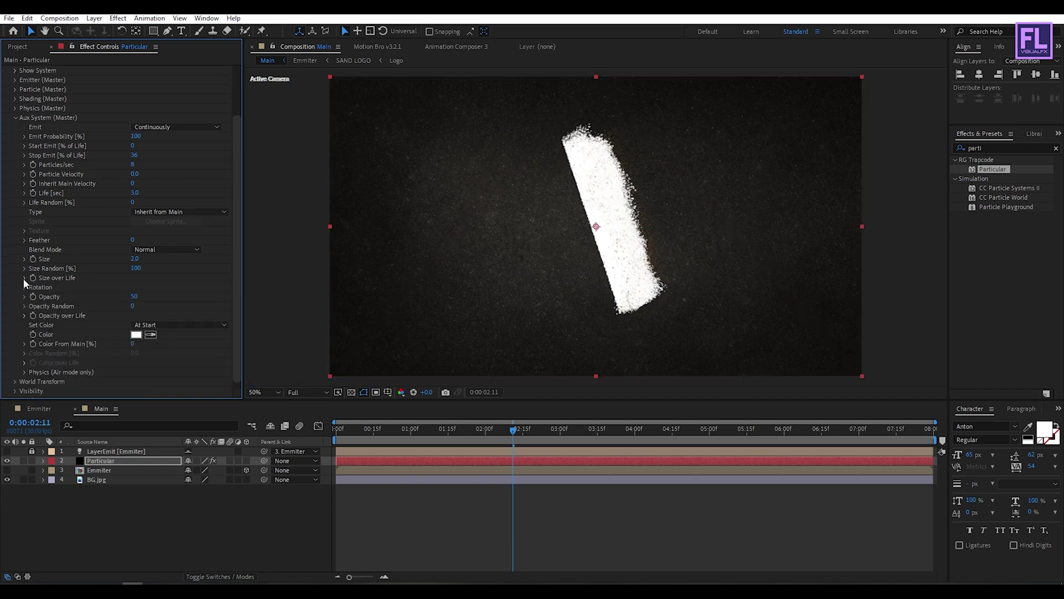
pyautogui.click(24, 315)
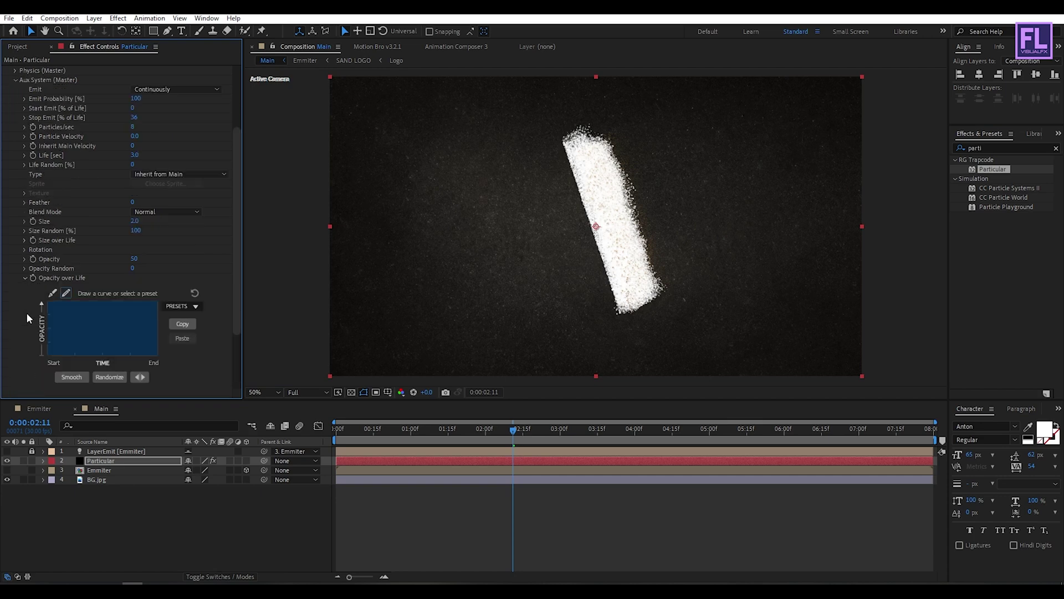
pyautogui.click(190, 332)
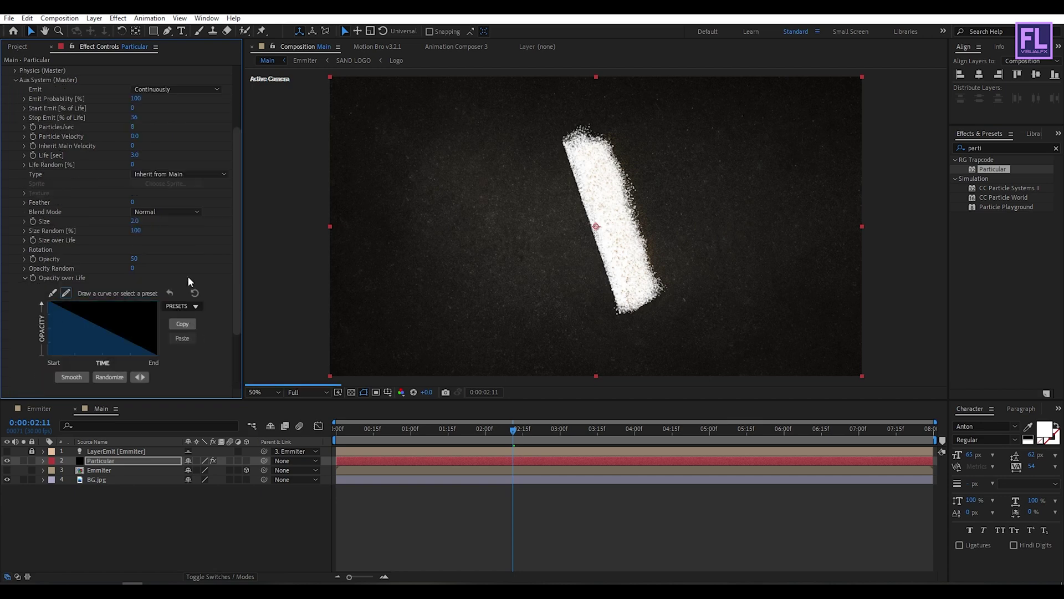
pyautogui.click(24, 277)
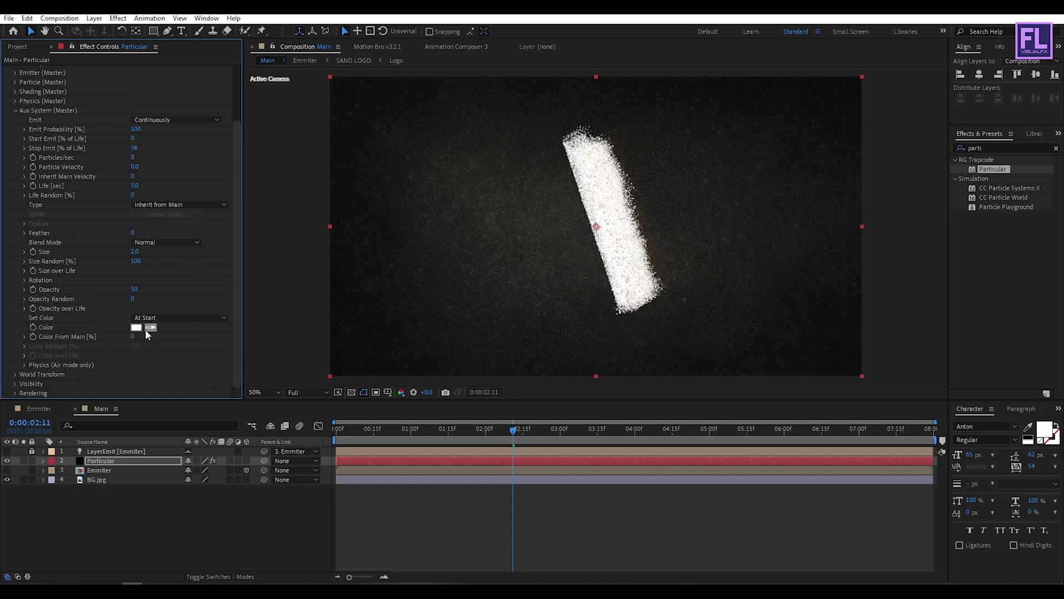
# - Set the Aux System's Color From Main to 100%, and its physics to Gravity -30, Wind Affect 112% and Turbulence Position 200
pyautogui.moveTo(132, 339); pyautogui.dragTo(224, 331)
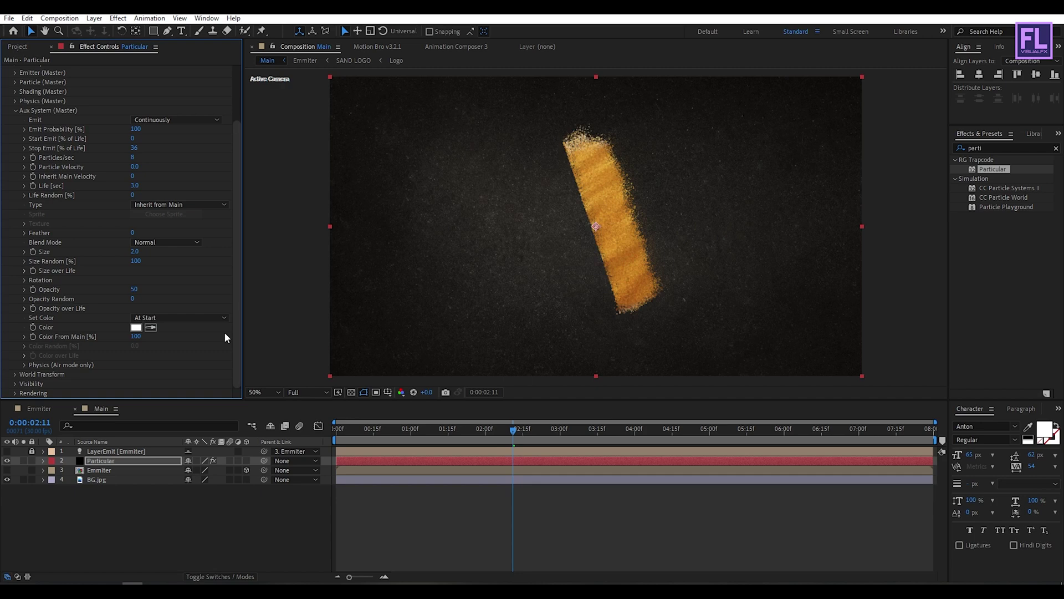
pyautogui.click(24, 364)
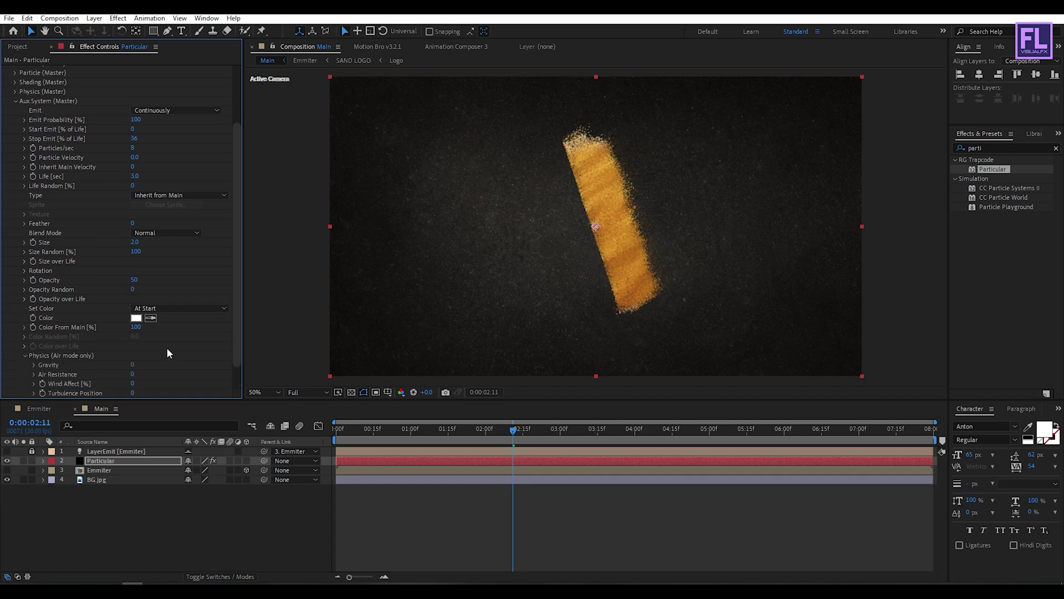
pyautogui.scroll(-1, 150, 344)
pyautogui.write('-')
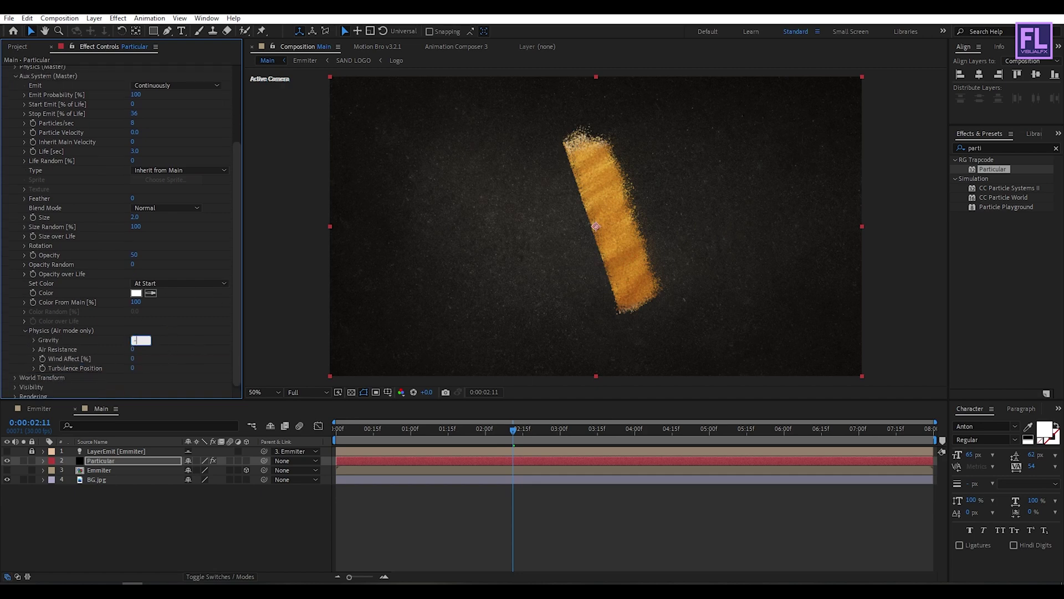
pyautogui.write('30')
pyautogui.press('Tab')
pyautogui.write('112')
pyautogui.press('Tab')
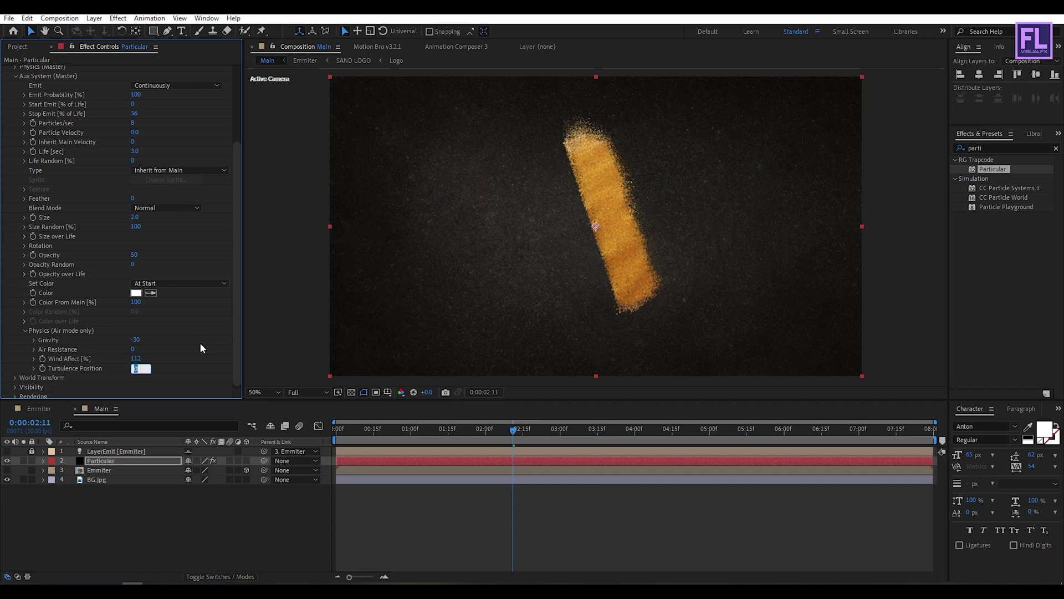
pyautogui.write('200')
pyautogui.press('Return')
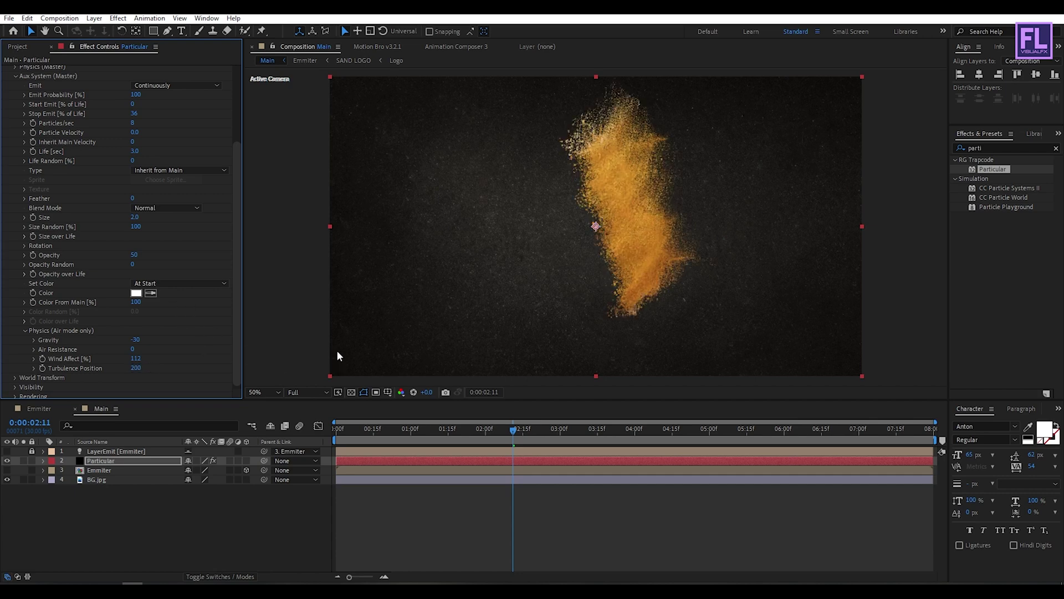
# - Collapse the Aux System settings and apply the Curves effect to the Particular layer
pyautogui.moveTo(516, 438); pyautogui.dragTo(556, 431)
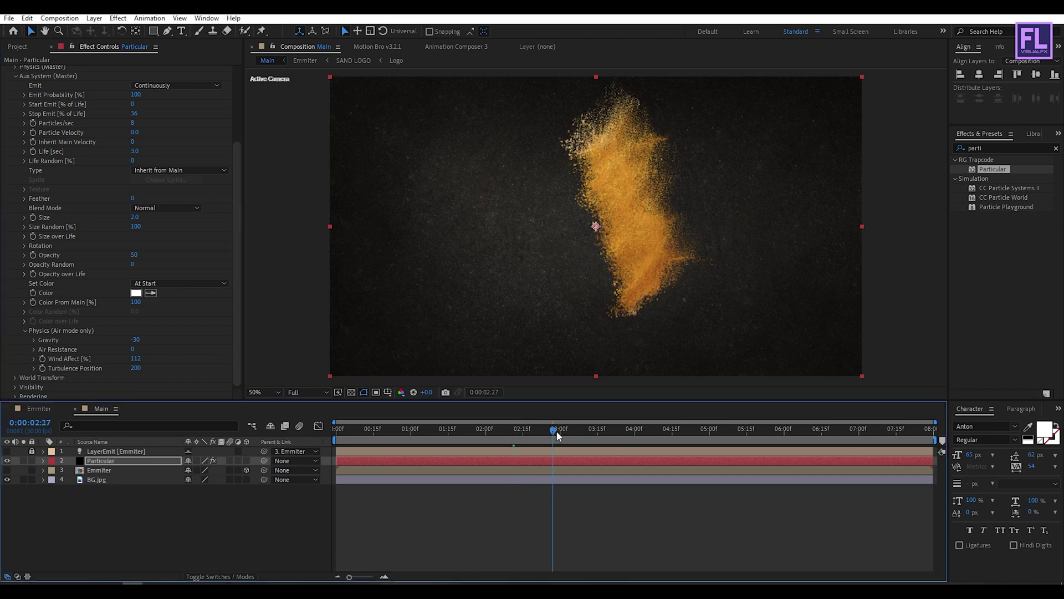
pyautogui.moveTo(557, 434); pyautogui.dragTo(502, 435)
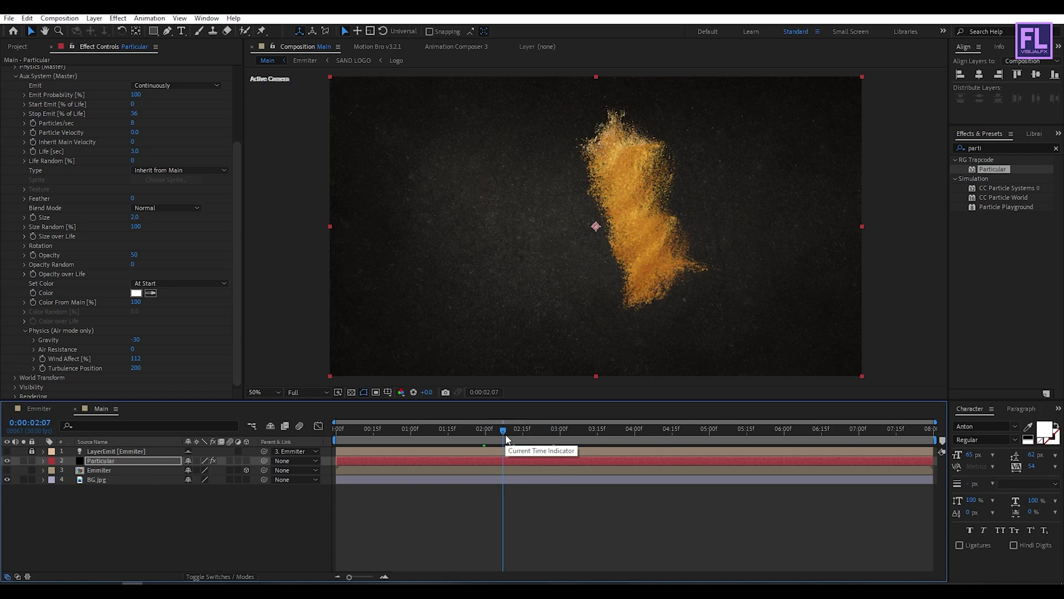
pyautogui.scroll(4, 87, 156)
pyautogui.click(15, 80)
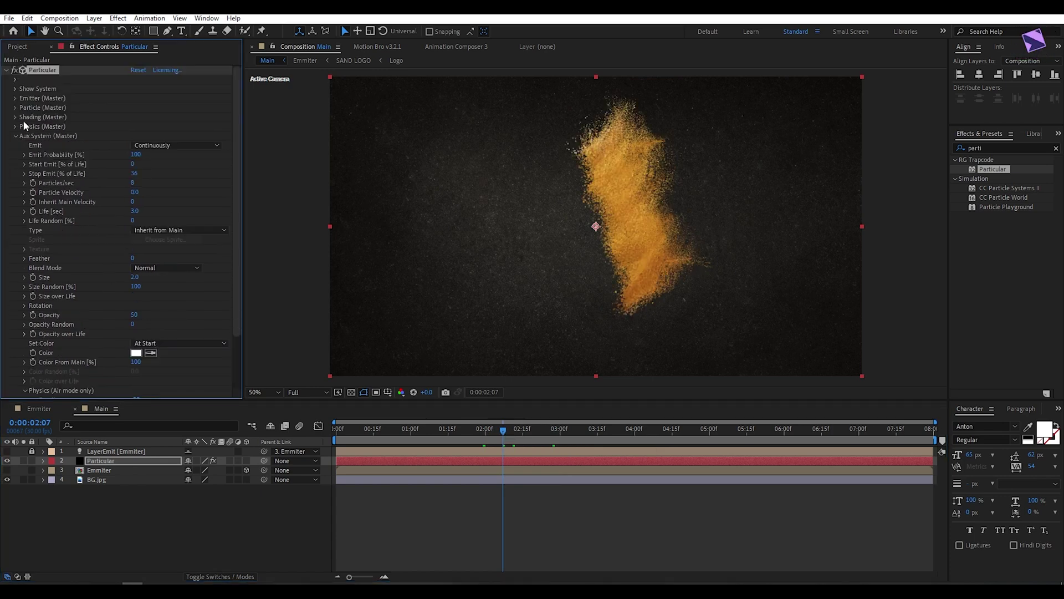
pyautogui.click(16, 136)
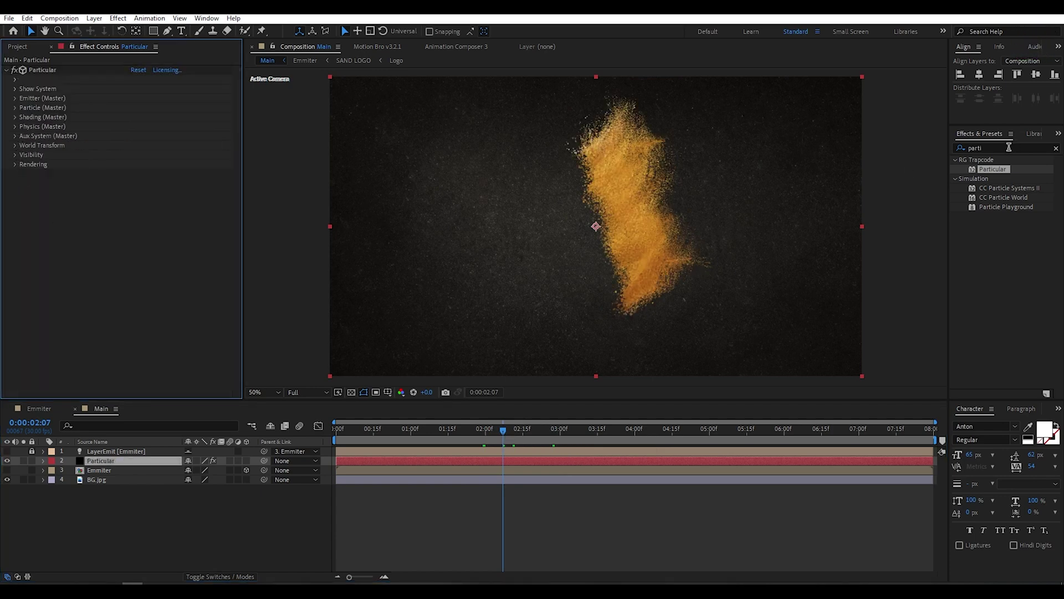
pyautogui.click(1007, 147)
pyautogui.write('curv')
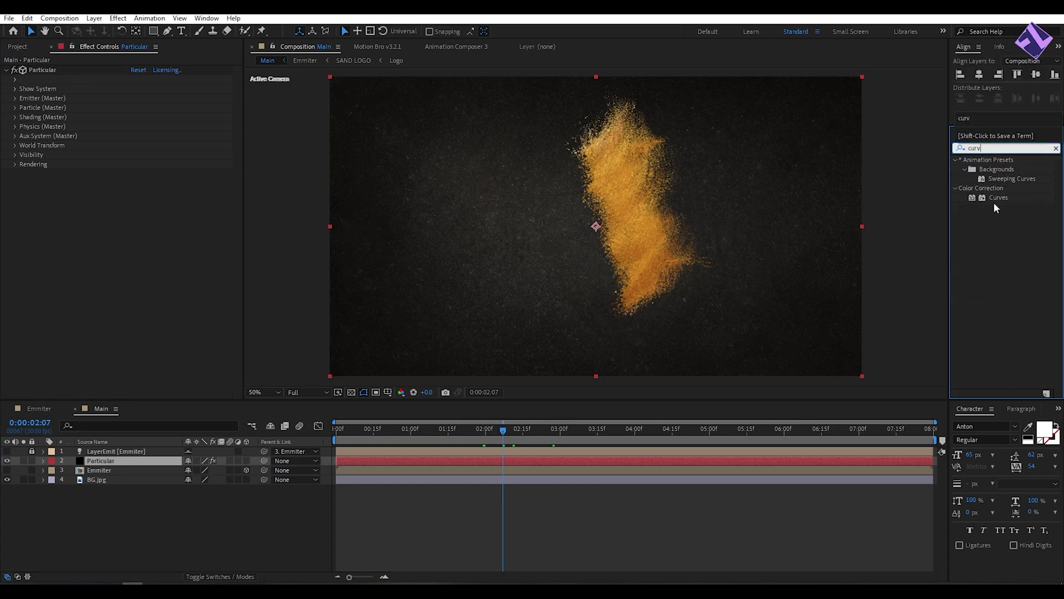
pyautogui.moveTo(998, 198); pyautogui.dragTo(148, 312)
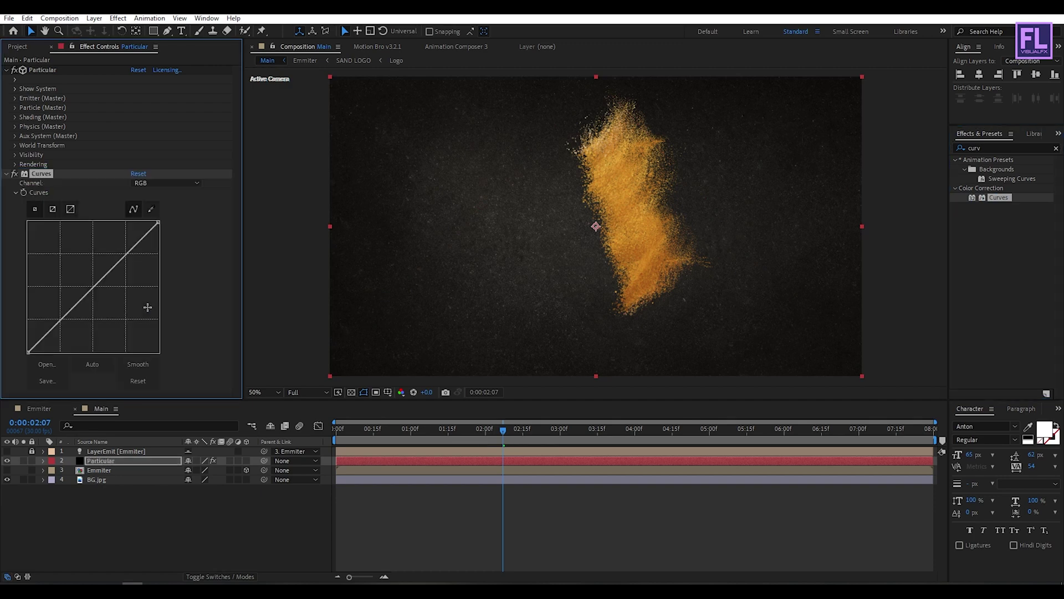
# - Shape the RGB curve with two points, raising the highlights and holding the shadows near the diagonal to brighten the sand particles
pyautogui.moveTo(125, 260); pyautogui.dragTo(113, 248)
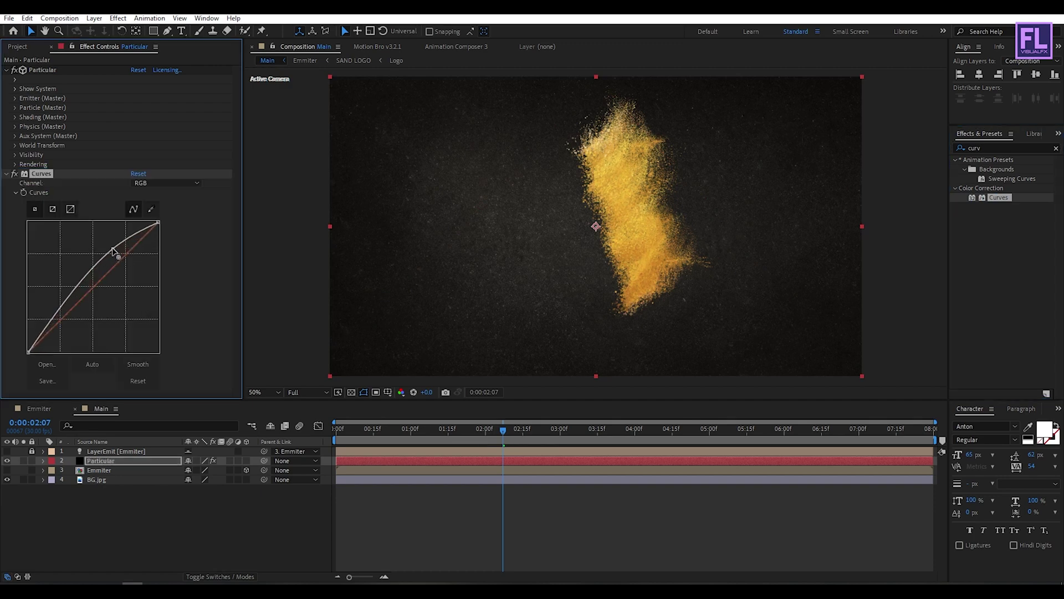
pyautogui.moveTo(66, 303); pyautogui.dragTo(70, 312)
pyautogui.moveTo(113, 249); pyautogui.dragTo(118, 243)
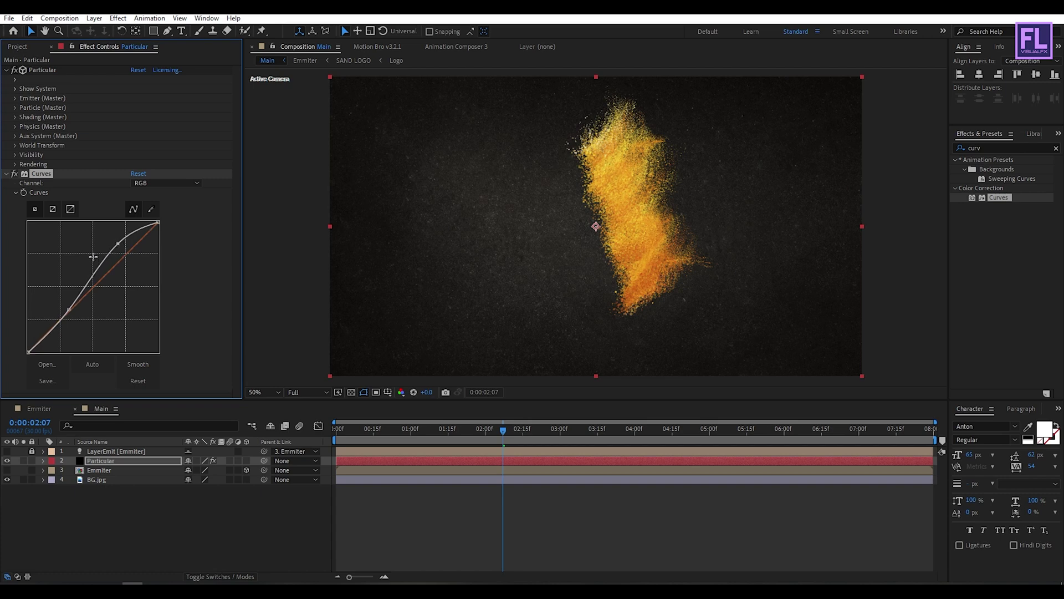
pyautogui.moveTo(118, 244); pyautogui.dragTo(120, 248)
pyautogui.click(154, 511)
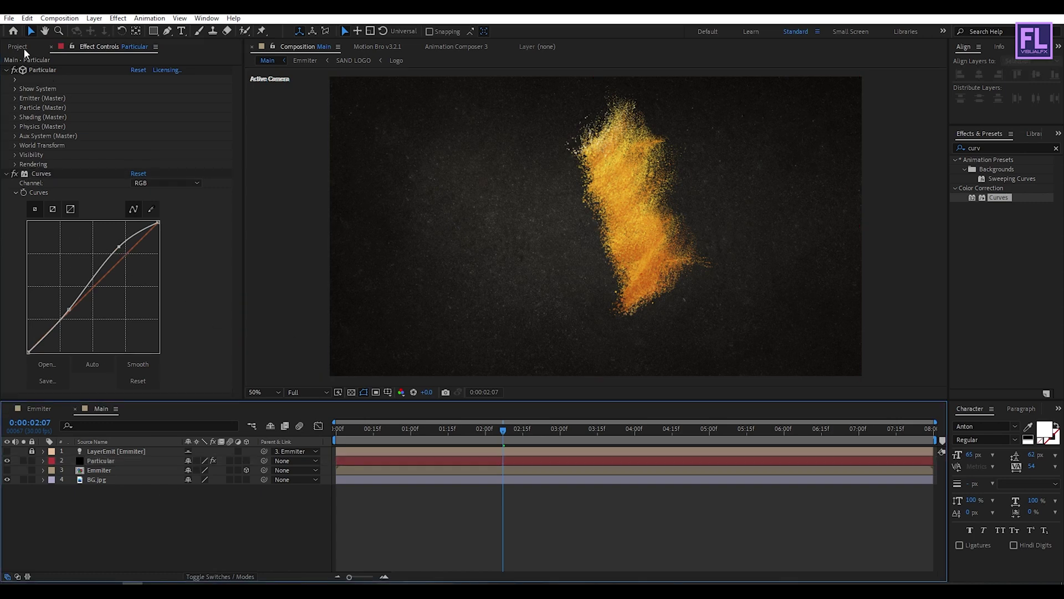
# - Add the SAND LOGO composition to the Main timeline between the Emmiter and BG.jpg layers
pyautogui.click(17, 47)
pyautogui.click(40, 213)
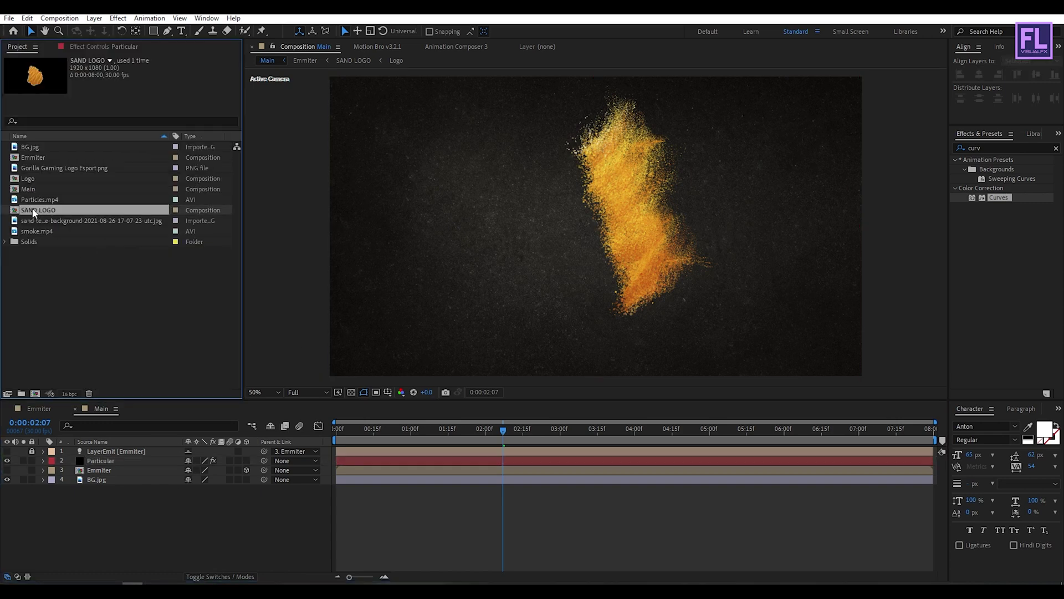
pyautogui.moveTo(46, 213); pyautogui.dragTo(108, 471)
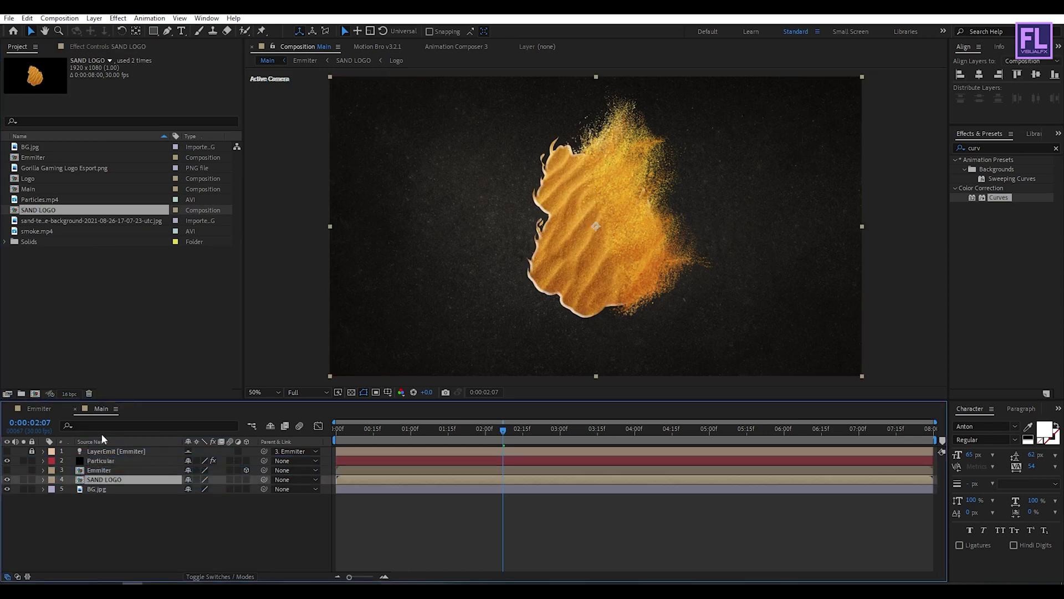
# - Return to the first frame and apply the Linear Wipe transition effect to the SAND LOGO layer
pyautogui.moveTo(497, 430); pyautogui.dragTo(324, 435)
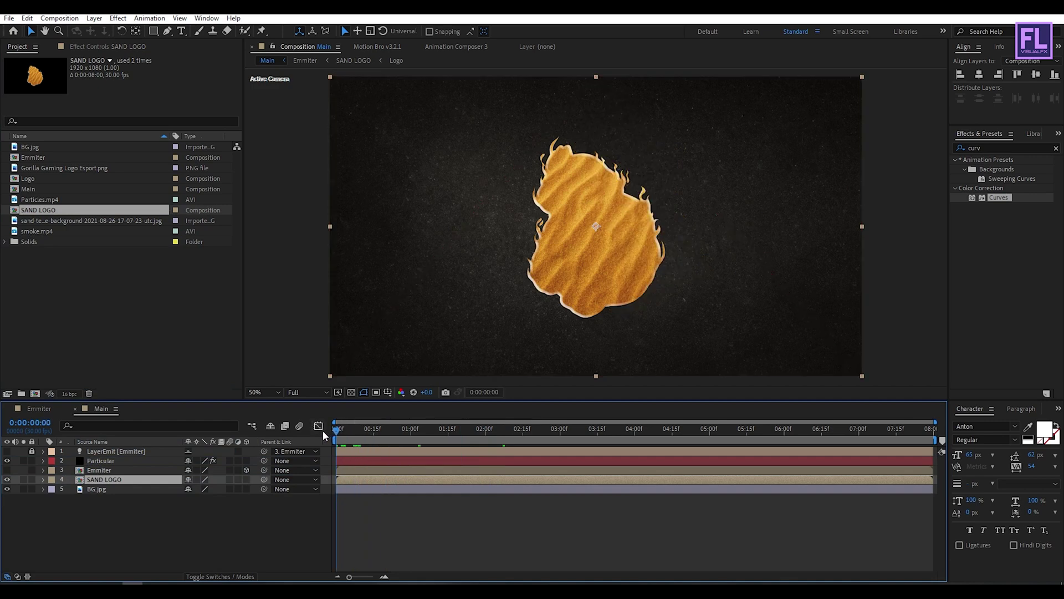
pyautogui.click(993, 147)
pyautogui.write('linea')
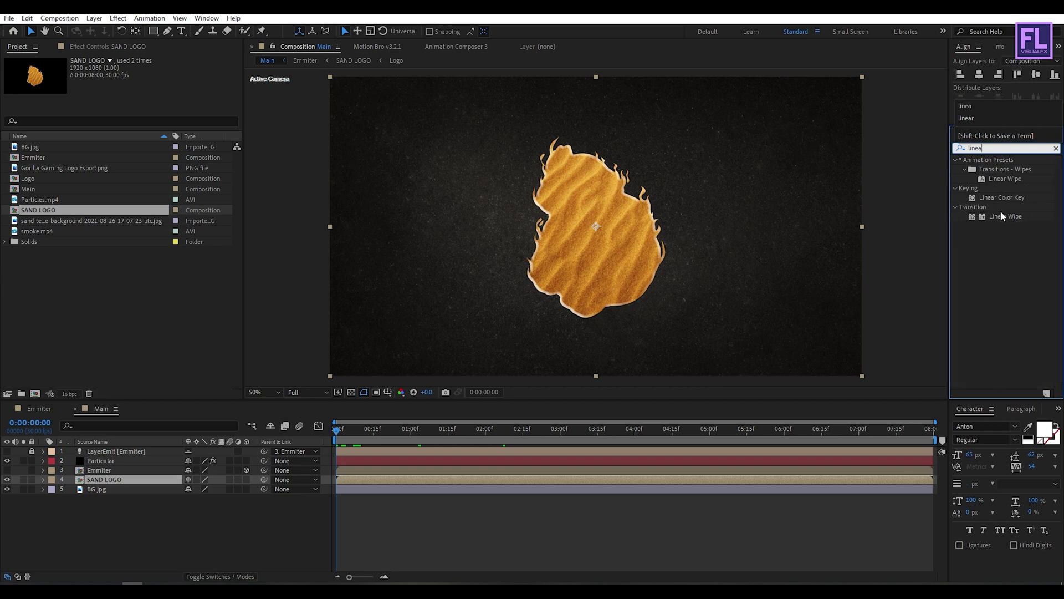
pyautogui.moveTo(1000, 216); pyautogui.dragTo(110, 480)
# - Set the Linear Wipe's angle to 256°, matching it to the particle edge with a trial Transition Completion of 53%
pyautogui.moveTo(146, 113); pyautogui.dragTo(137, 113)
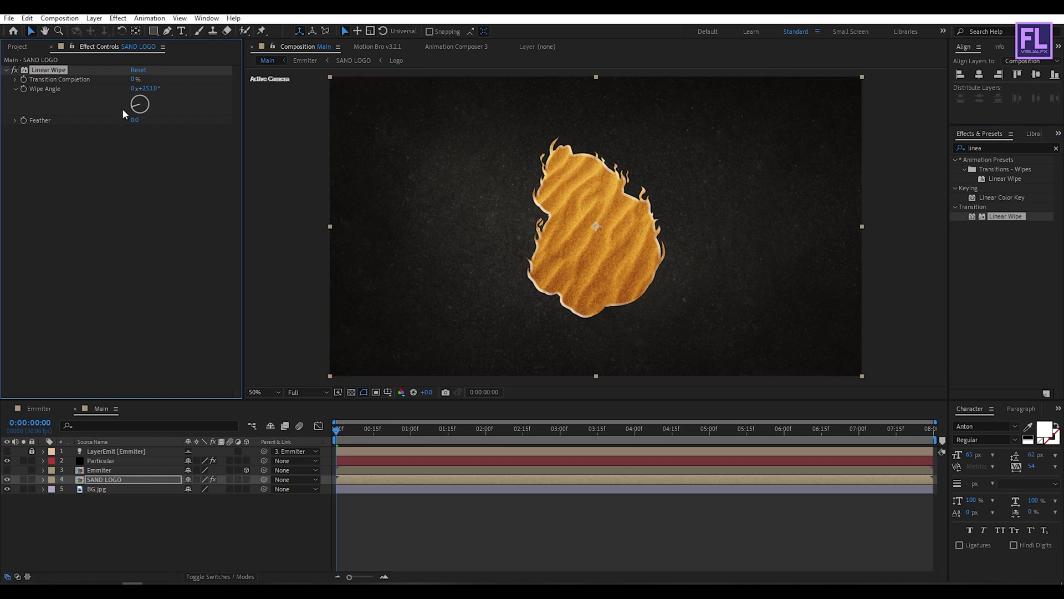
pyautogui.press('space')
pyautogui.moveTo(133, 80); pyautogui.dragTo(157, 76)
pyautogui.moveTo(344, 432); pyautogui.dragTo(500, 430)
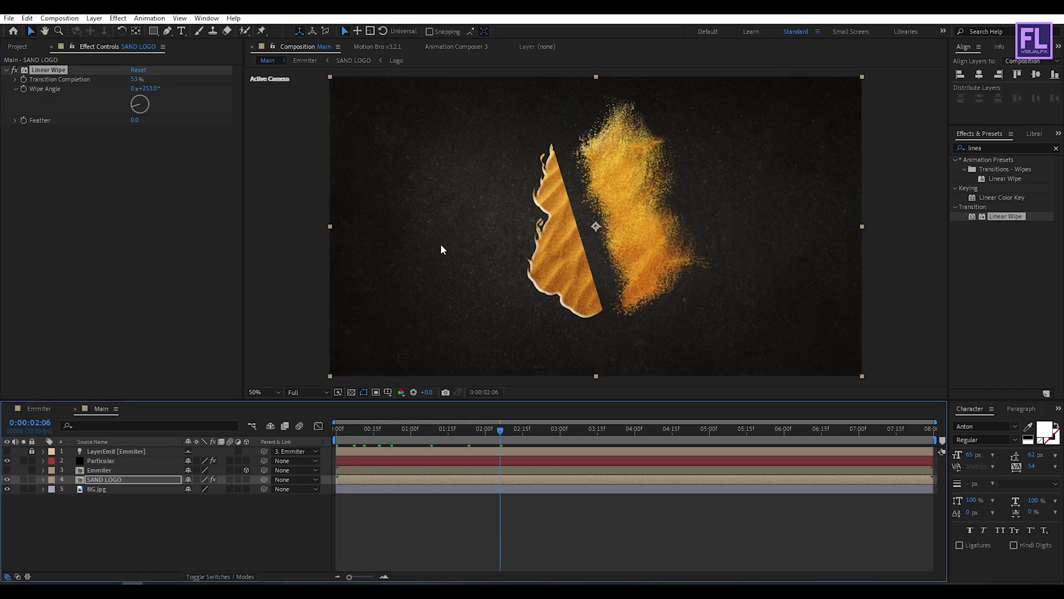
pyautogui.moveTo(138, 105); pyautogui.dragTo(124, 106)
# - Keyframe the wipe's Transition Completion from 28% at the first frame to 64% at 6 seconds
pyautogui.moveTo(501, 428); pyautogui.dragTo(337, 429)
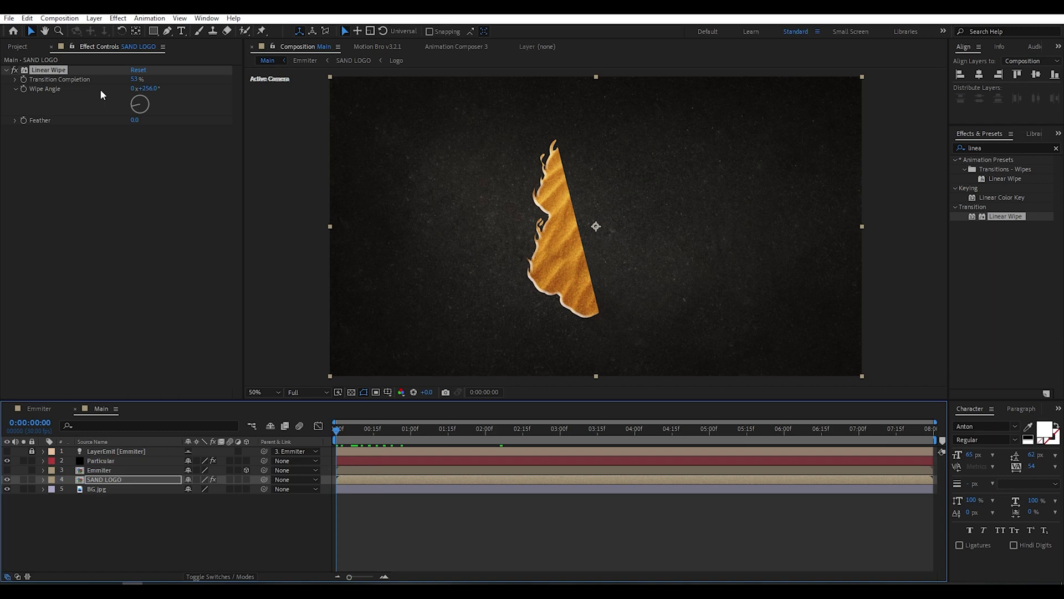
pyautogui.moveTo(137, 78); pyautogui.dragTo(123, 81)
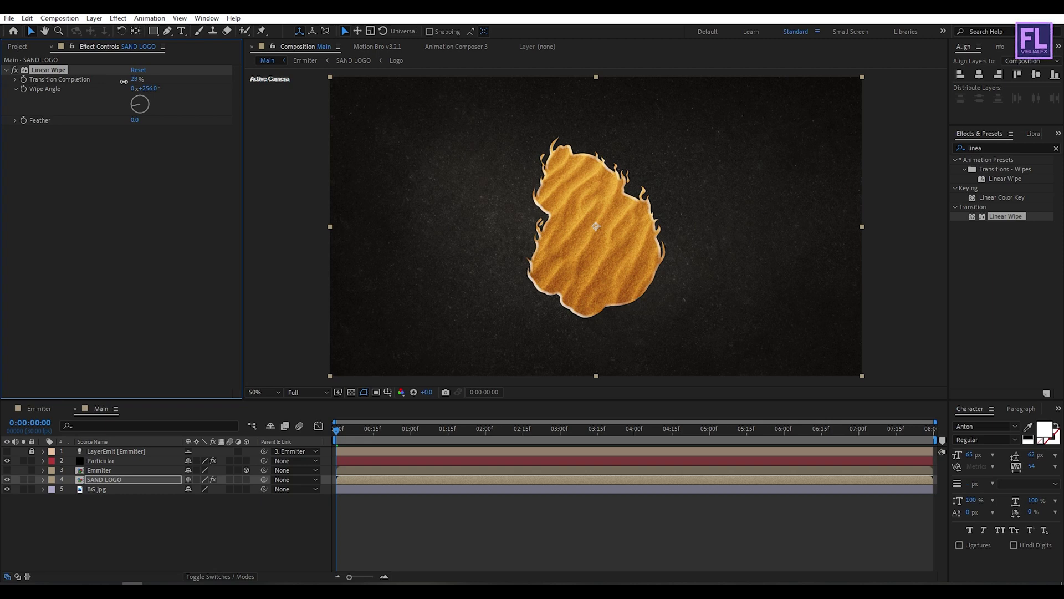
pyautogui.click(23, 80)
pyautogui.moveTo(447, 444); pyautogui.dragTo(788, 433)
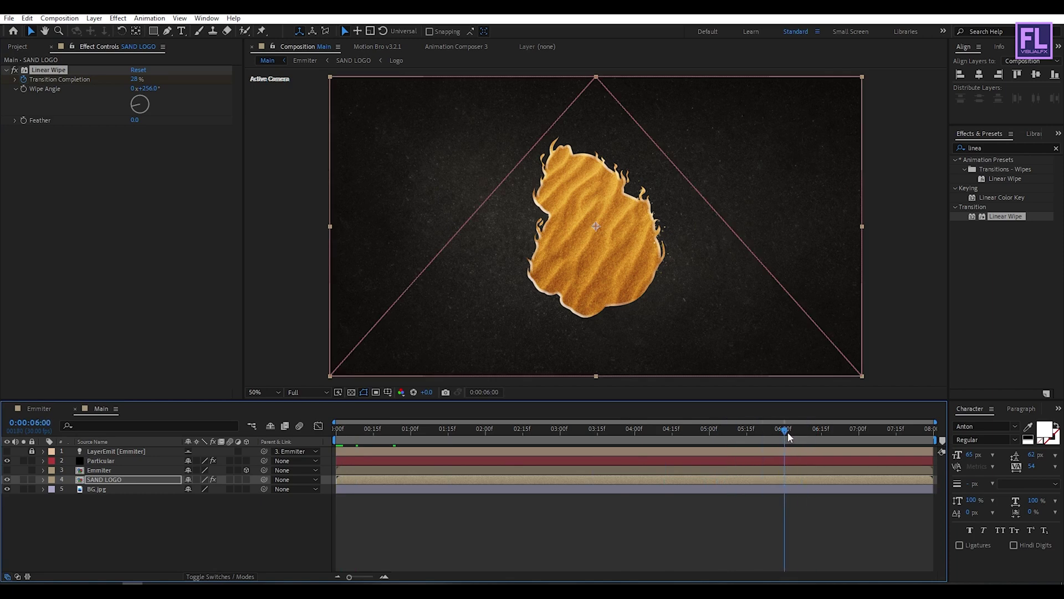
pyautogui.moveTo(135, 79); pyautogui.dragTo(156, 78)
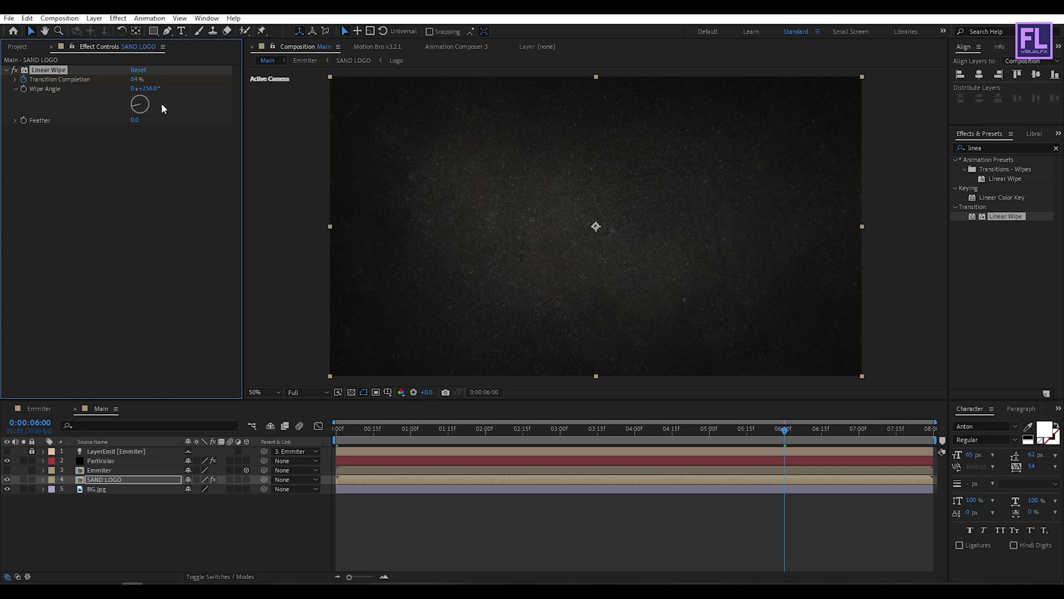
# - Set the Linear Wipe's Feather to 30 and check the wipe against the particles at about 0:00:02:17
pyautogui.click(495, 430)
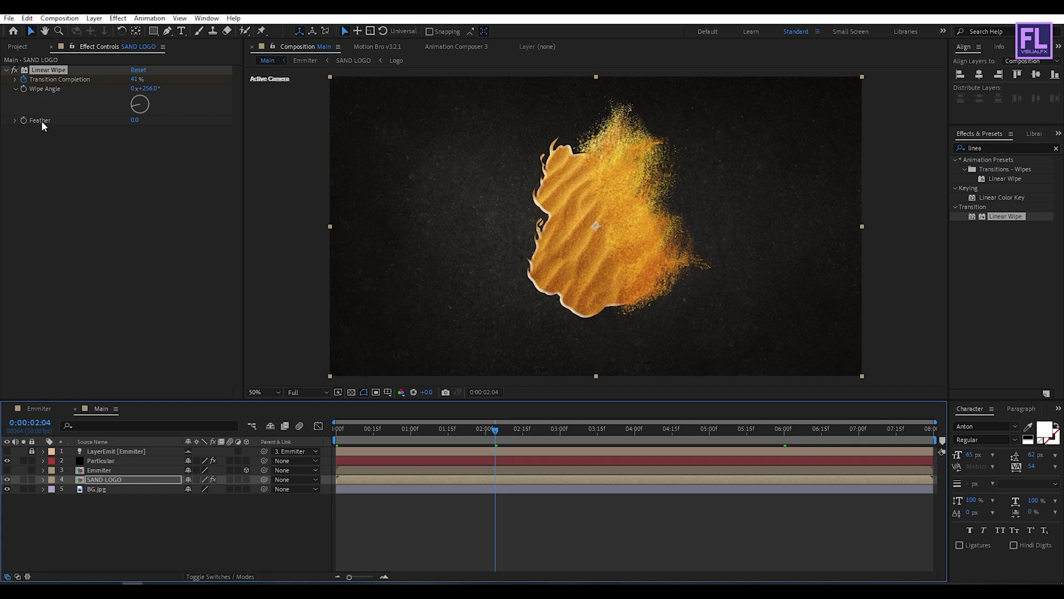
pyautogui.click(135, 121)
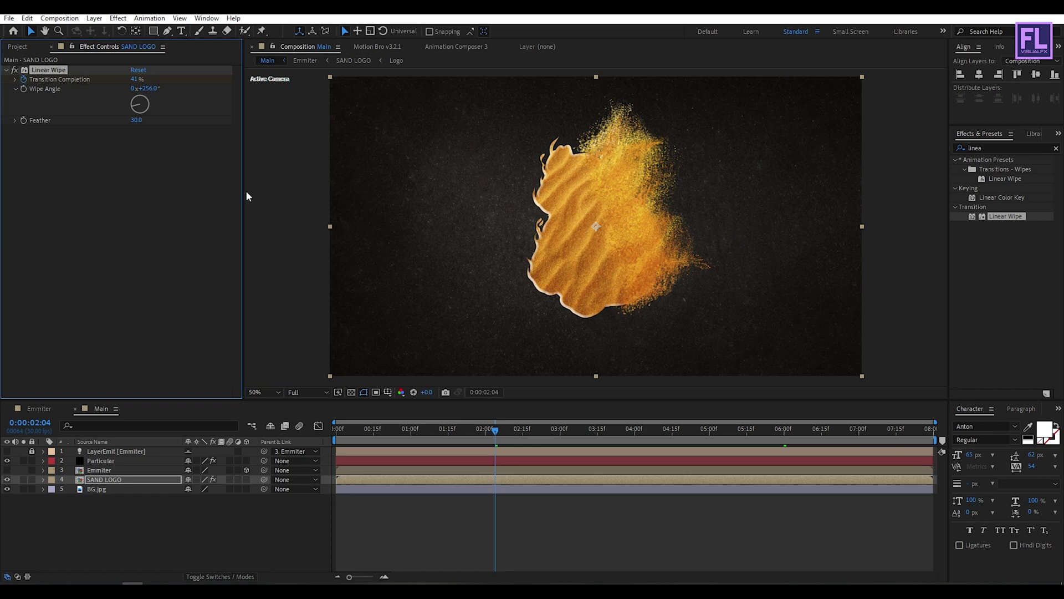
pyautogui.moveTo(490, 440); pyautogui.dragTo(528, 430)
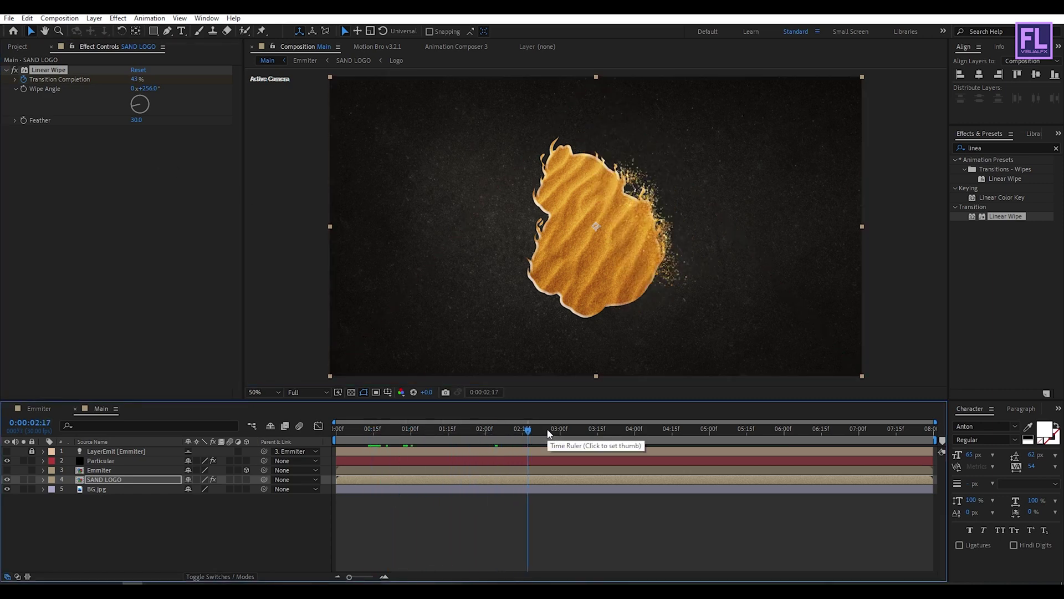
pyautogui.click(549, 433)
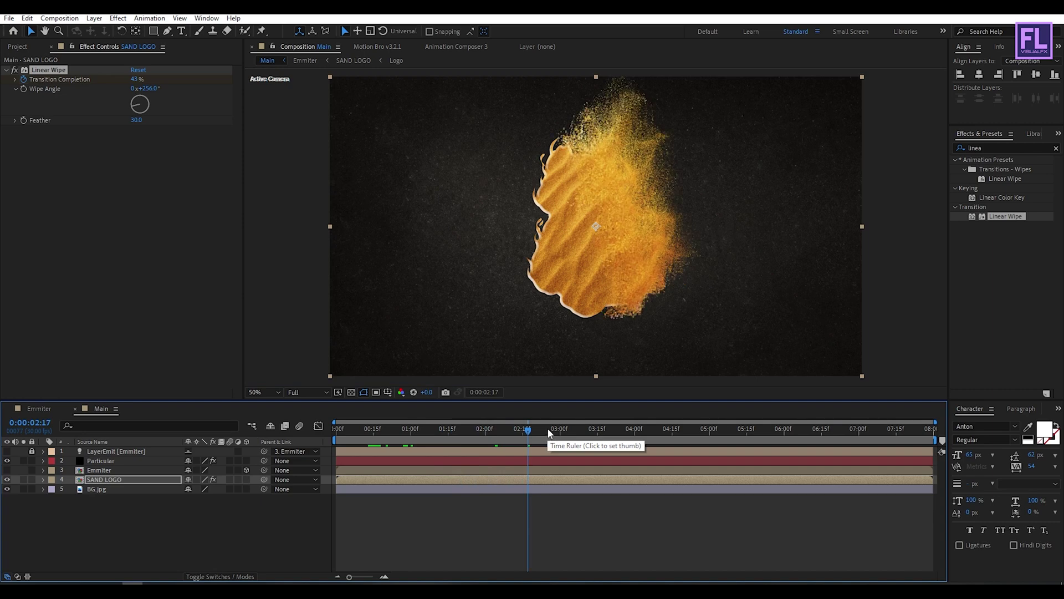
# - Add the Logo composition to the Main timeline directly beneath the SAND LOGO layer
pyautogui.click(616, 431)
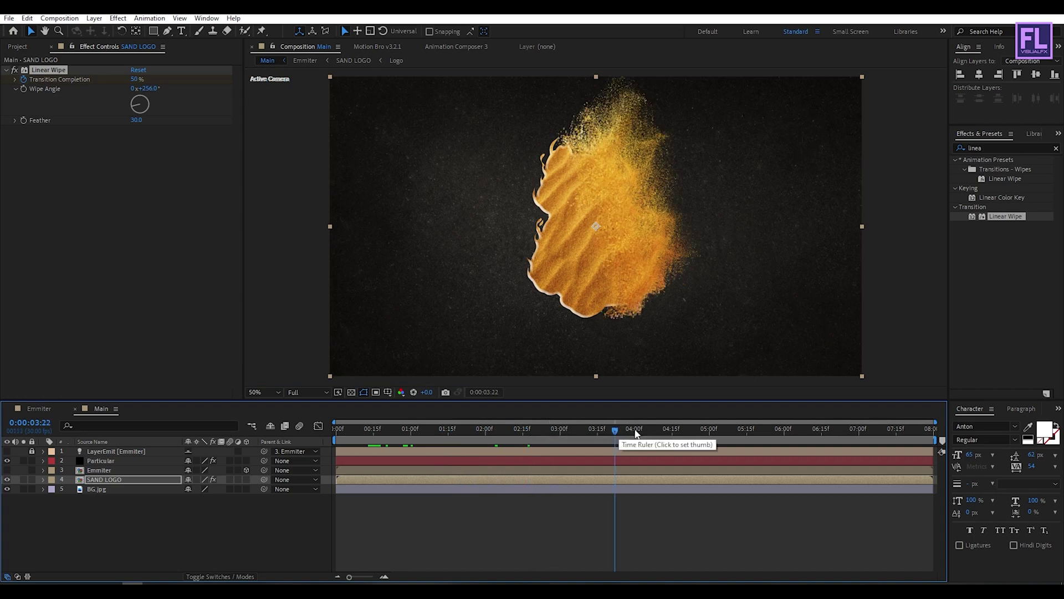
pyautogui.moveTo(613, 440); pyautogui.dragTo(541, 429)
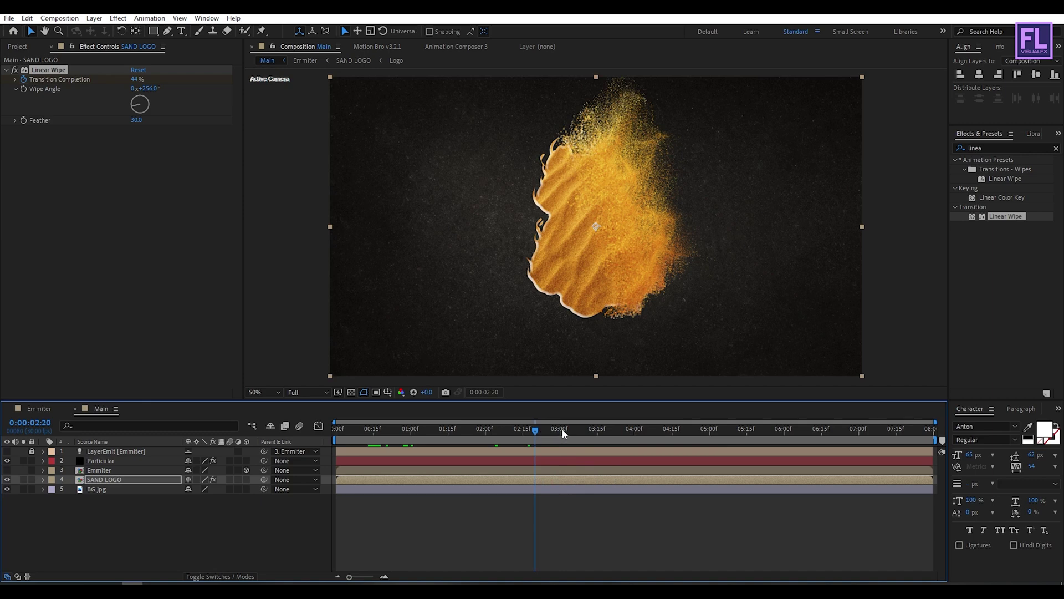
pyautogui.click(19, 48)
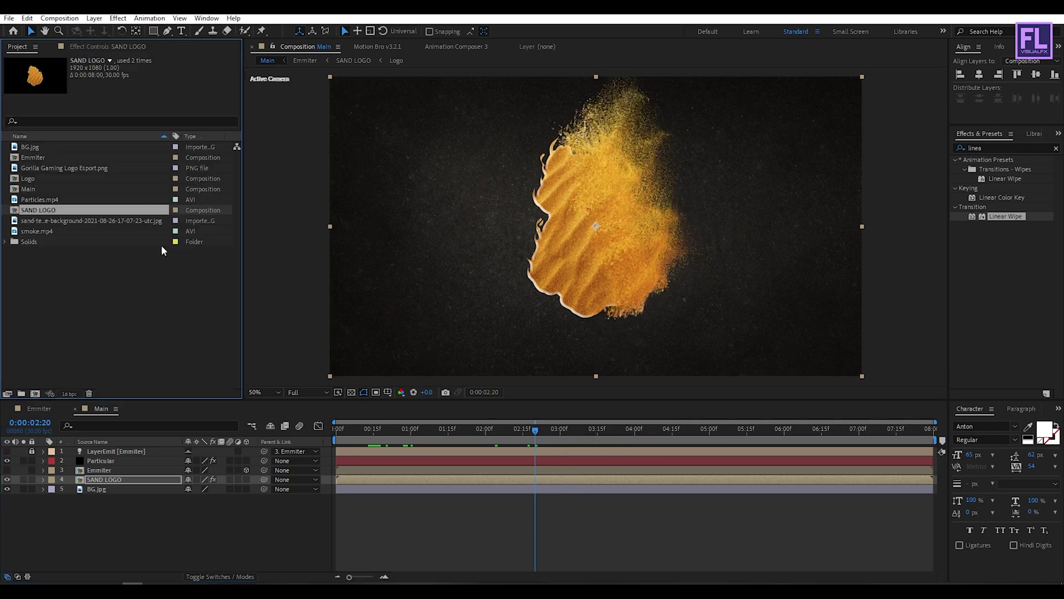
pyautogui.click(35, 180)
pyautogui.moveTo(29, 181); pyautogui.dragTo(124, 486)
pyautogui.click(167, 522)
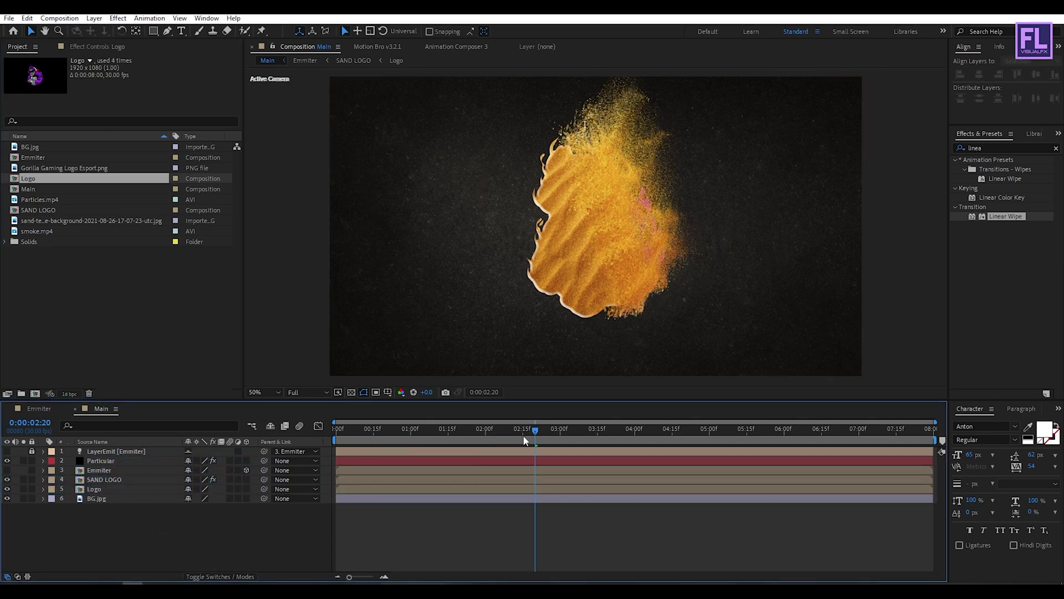
# - Preview the logo reveal from the first frame, including with the work area ending near 0:00:06:07, and restore the full work area
pyautogui.moveTo(531, 431); pyautogui.dragTo(271, 438)
pyautogui.press('space')
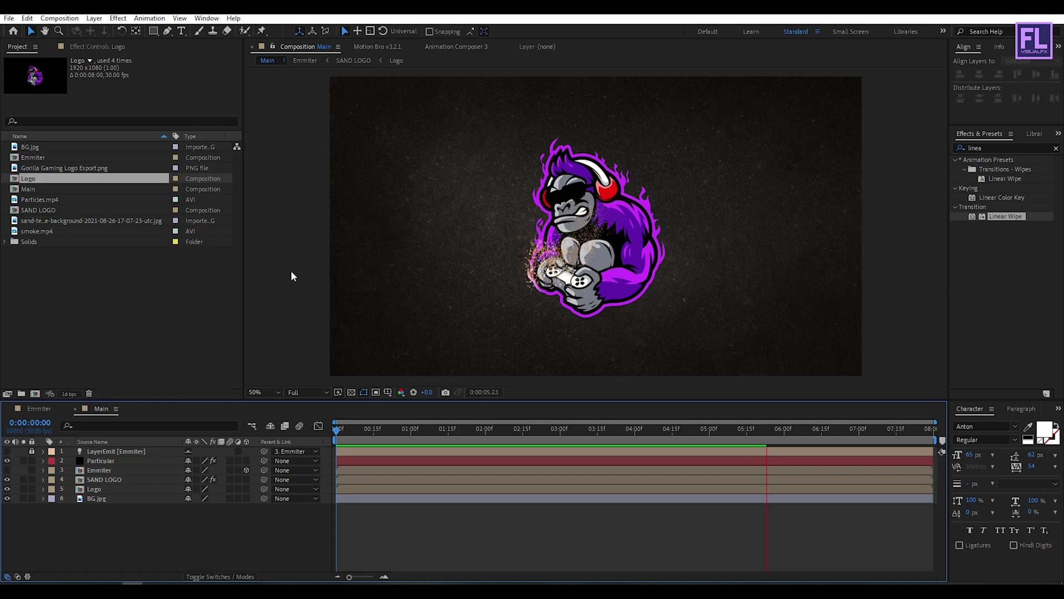
pyautogui.click(801, 430)
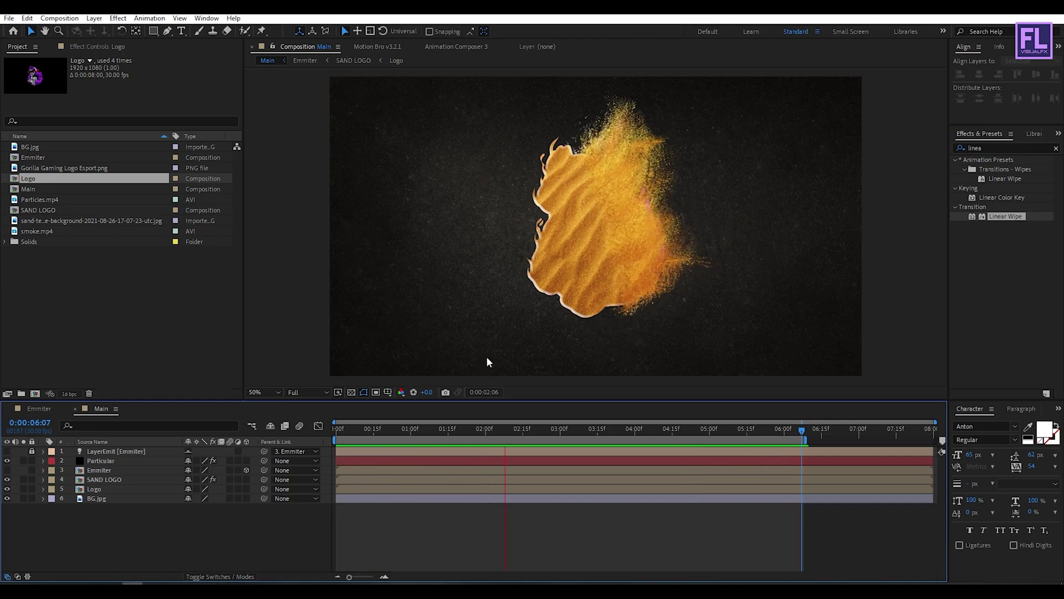
pyautogui.moveTo(637, 437); pyautogui.dragTo(464, 429)
pyautogui.moveTo(809, 442); pyautogui.dragTo(937, 441)
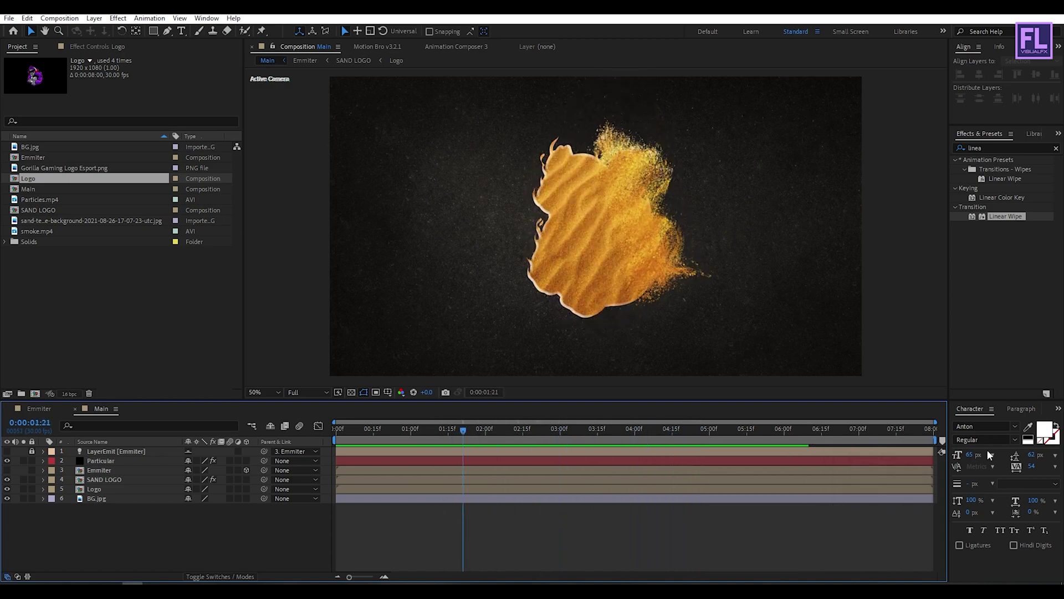
# - Duplicate the Logo layer in the Main composition with the current time at about 0:00:06:03
pyautogui.moveTo(464, 430); pyautogui.dragTo(792, 435)
pyautogui.click(106, 491)
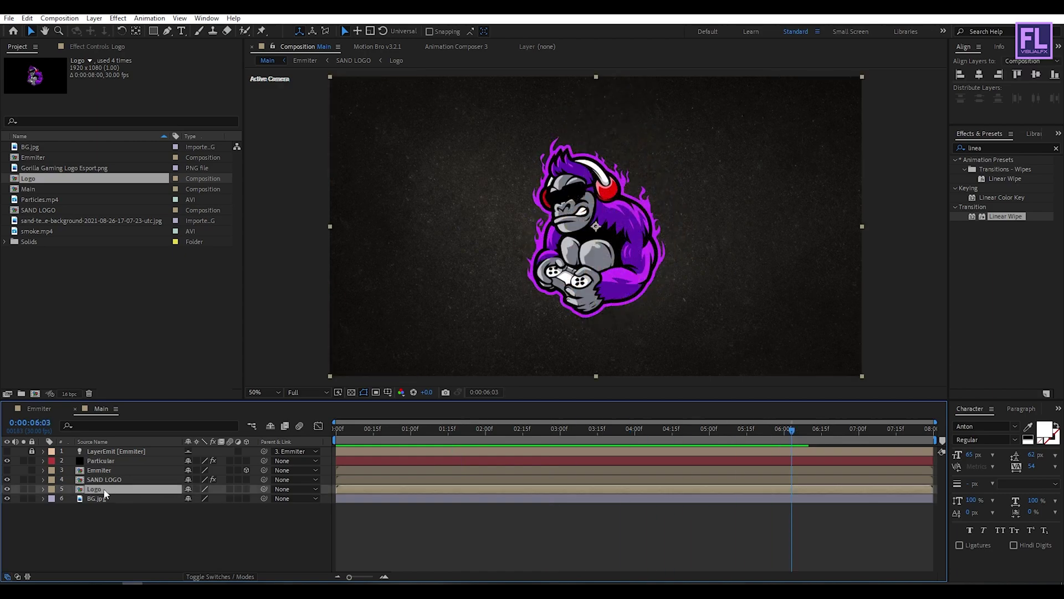
pyautogui.hotkey('ctrl', 'd')
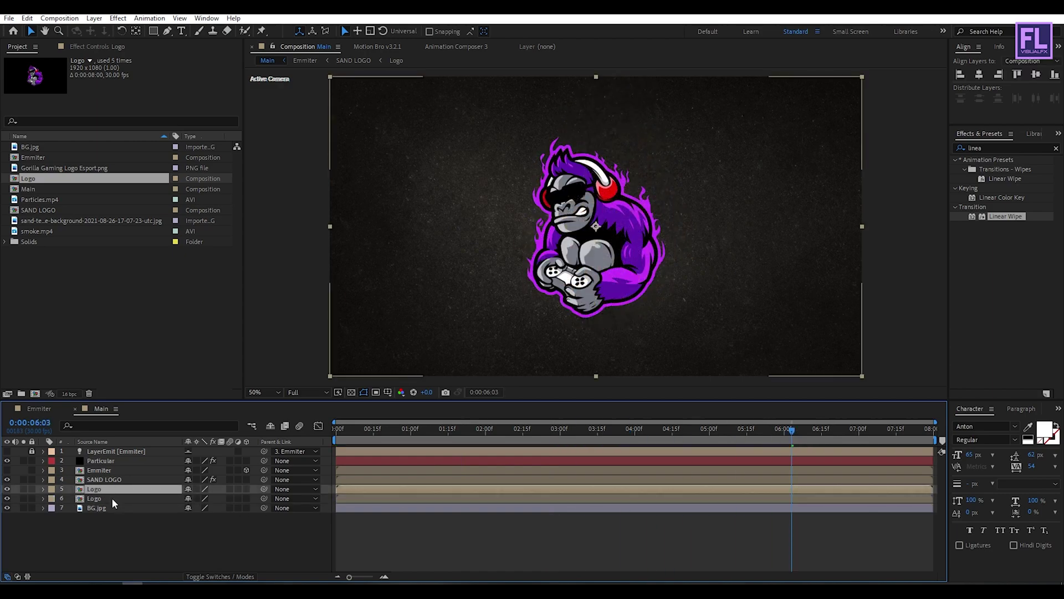
# - Find the CC Radial Fast Blur effect and apply it to the lower of the two Logo layers
pyautogui.click(102, 500)
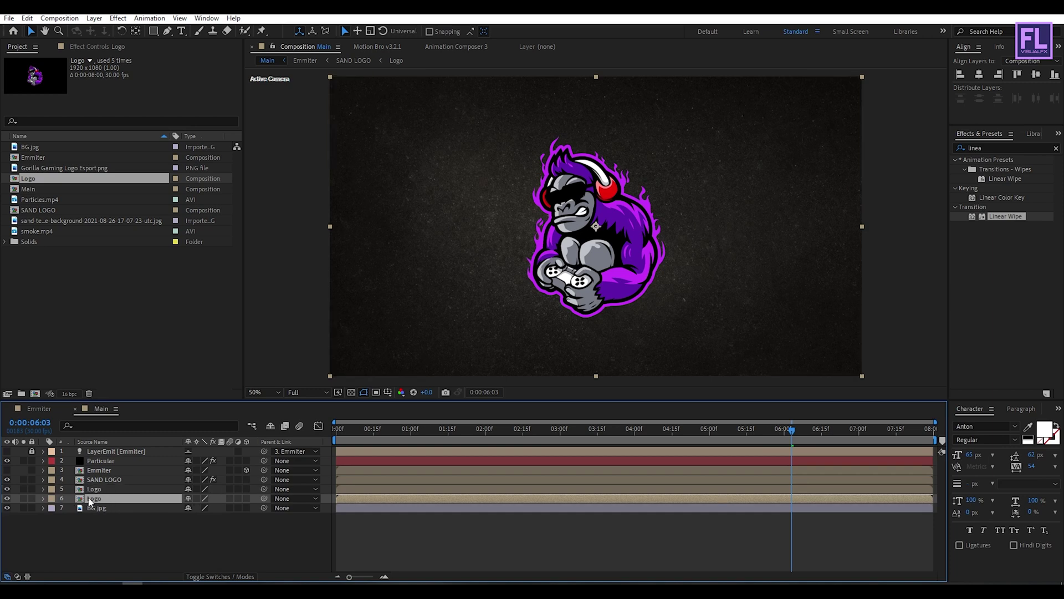
pyautogui.click(988, 148)
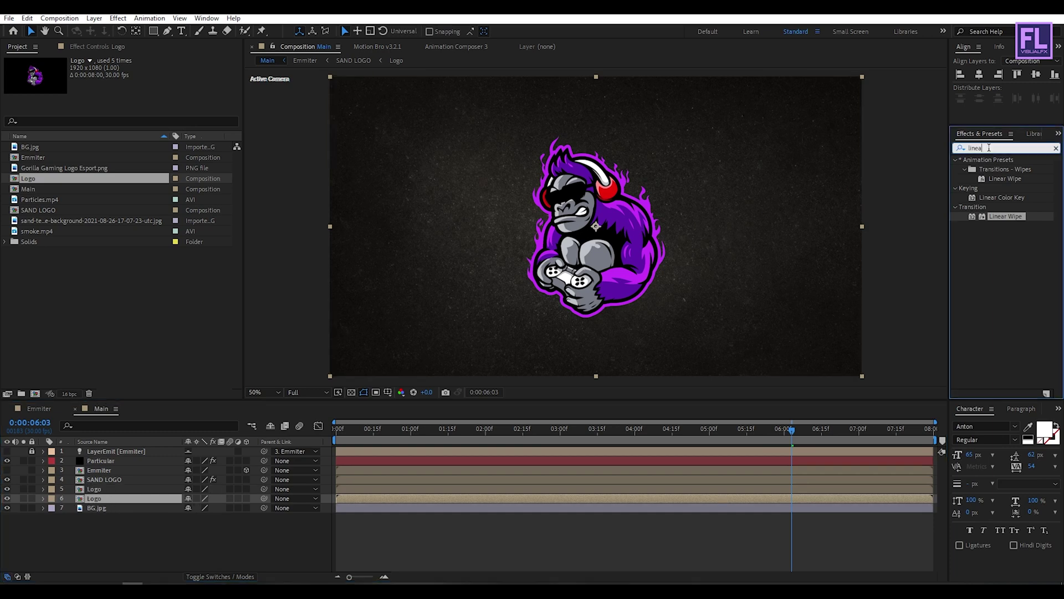
pyautogui.write('c')
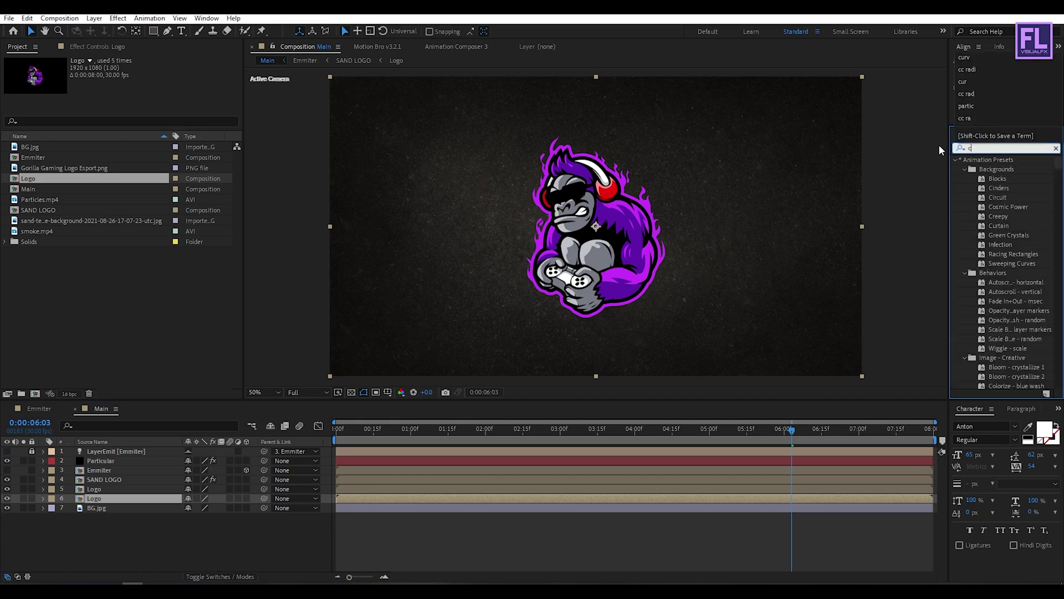
pyautogui.write('c ra')
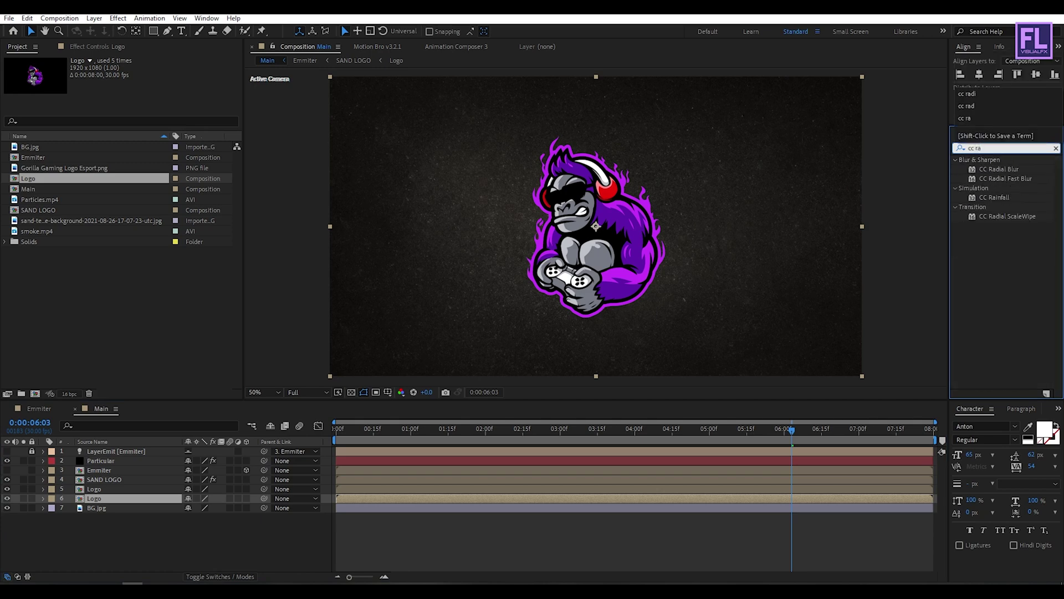
pyautogui.click(1024, 179)
pyautogui.moveTo(1017, 183); pyautogui.dragTo(113, 500)
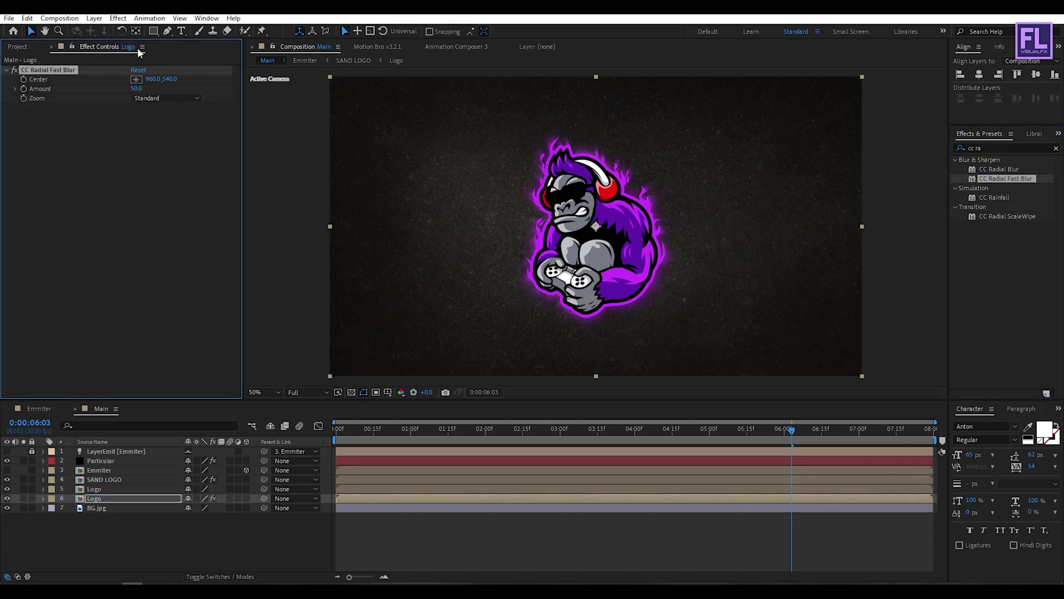
# - Set the radial blur's Zoom to Brightest and Amount to 90, and move its center above the logo to about 936, 0
pyautogui.click(165, 98)
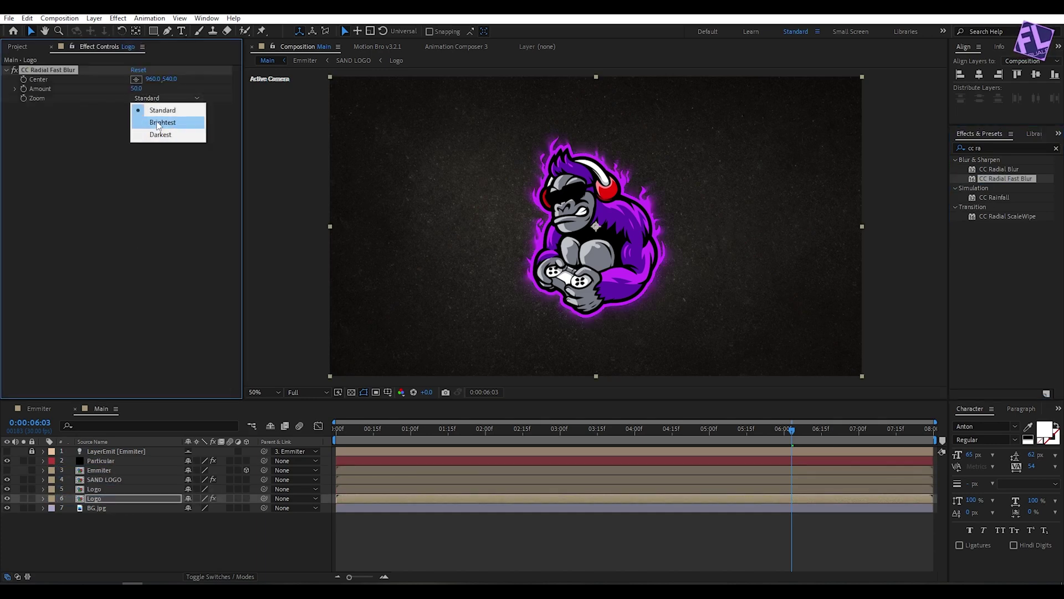
pyautogui.click(159, 123)
pyautogui.moveTo(144, 88); pyautogui.dragTo(157, 87)
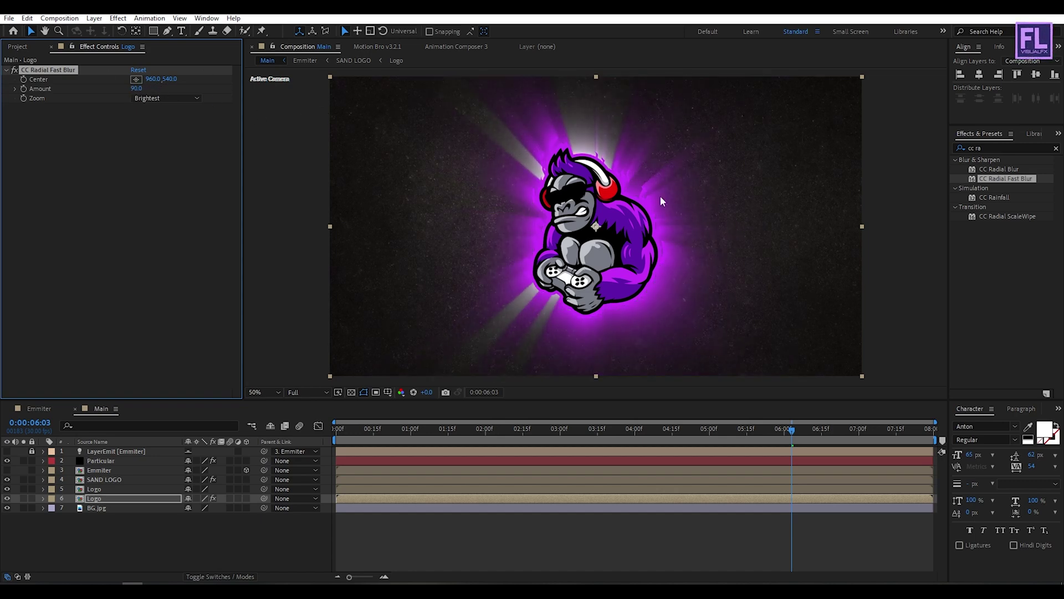
pyautogui.moveTo(593, 228); pyautogui.dragTo(590, 64)
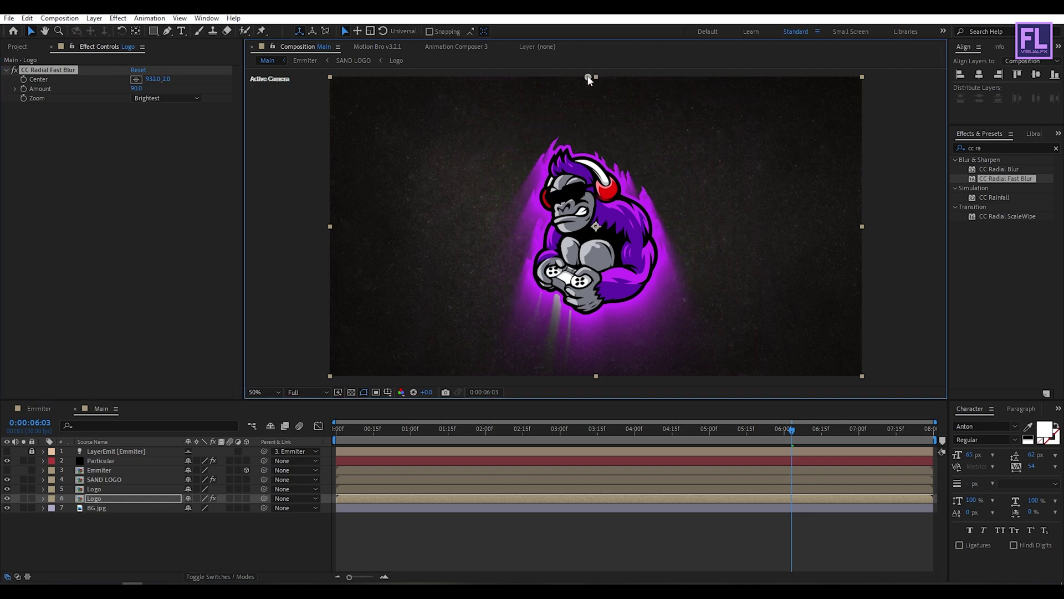
# - Apply the Fill effect to the blurred Logo layer and set its color to black (000000) for a shadow
pyautogui.click(991, 148)
pyautogui.write('fill')
pyautogui.moveTo(993, 216); pyautogui.dragTo(149, 188)
pyautogui.click(136, 136)
pyautogui.write('000000')
pyautogui.click(819, 247)
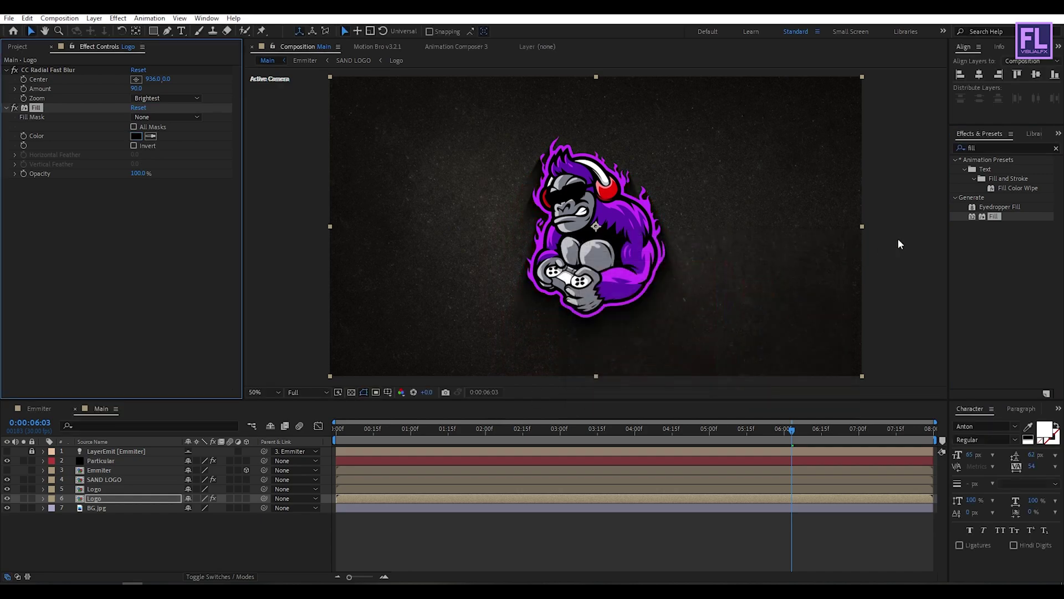
# - Add smoke.mp4 as the top layer of the Main composition and set its blending mode to Screen
pyautogui.moveTo(774, 431); pyautogui.dragTo(513, 430)
pyautogui.click(14, 49)
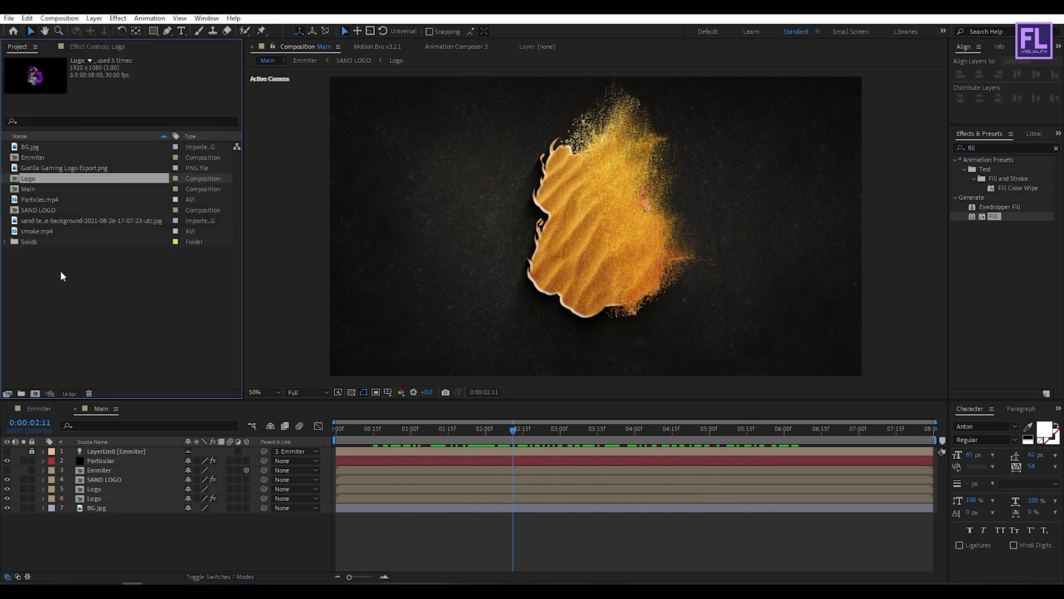
pyautogui.moveTo(49, 232); pyautogui.dragTo(108, 451)
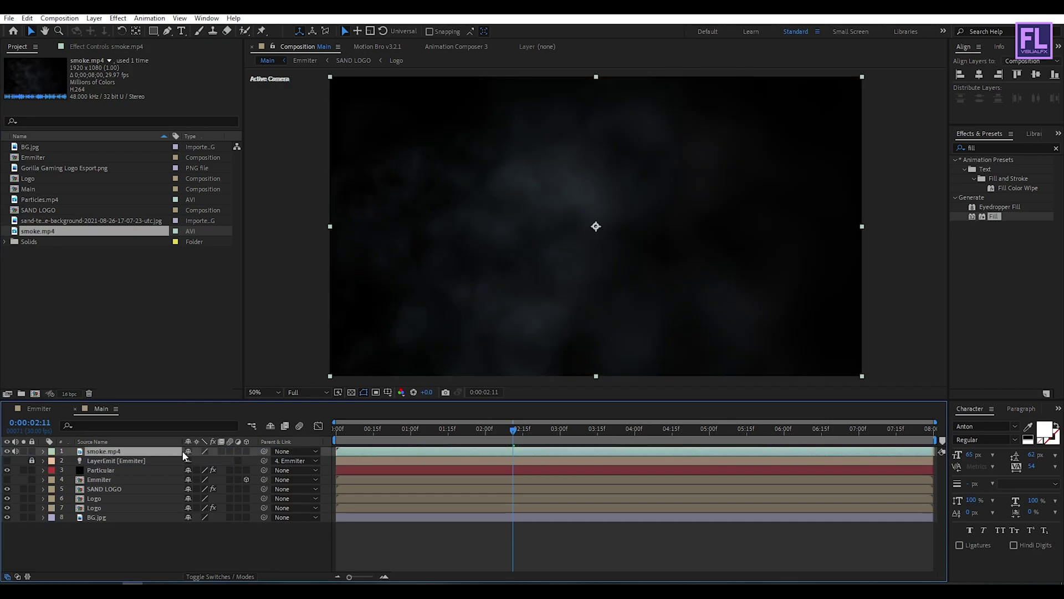
pyautogui.click(222, 574)
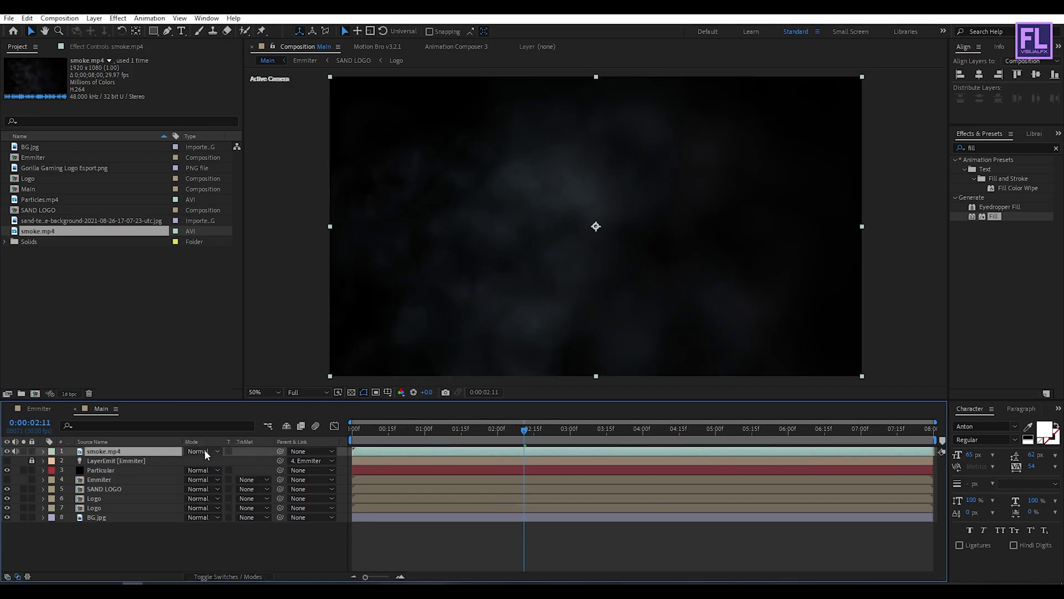
pyautogui.click(205, 450)
pyautogui.click(248, 239)
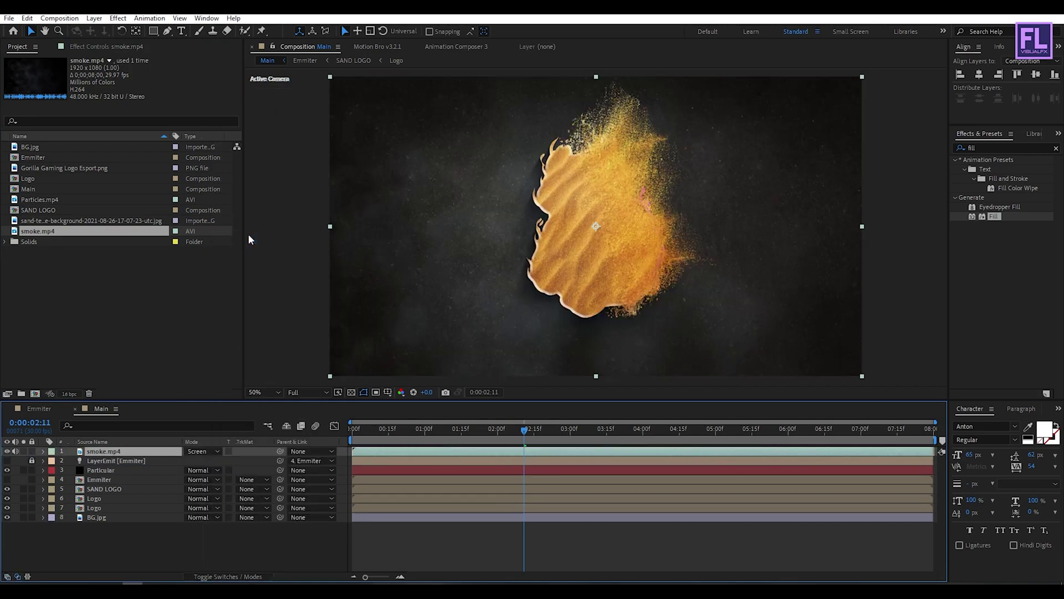
# - Add Particles.mp4 above the smoke layer in Screen mode and check the composite at about 0:00:03:09
pyautogui.click(38, 201)
pyautogui.moveTo(33, 205); pyautogui.dragTo(108, 451)
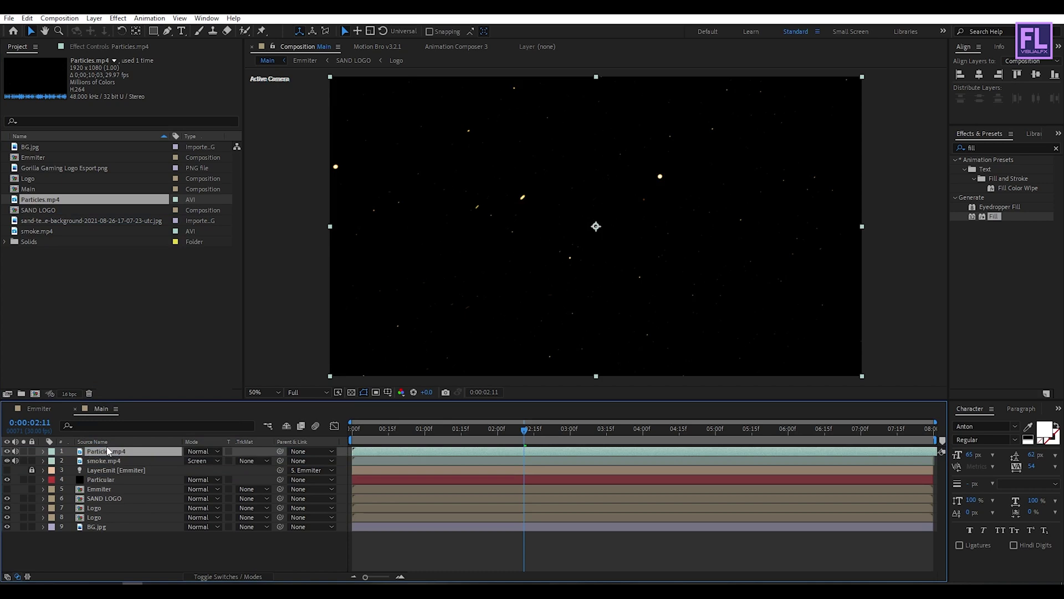
pyautogui.click(203, 451)
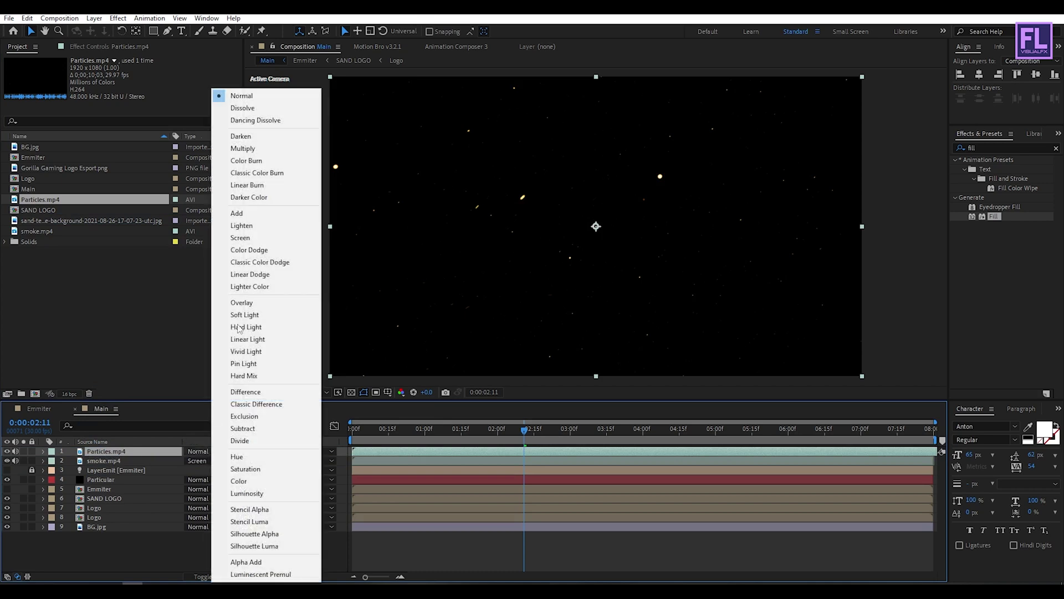
pyautogui.click(250, 240)
pyautogui.moveTo(530, 424); pyautogui.dragTo(592, 430)
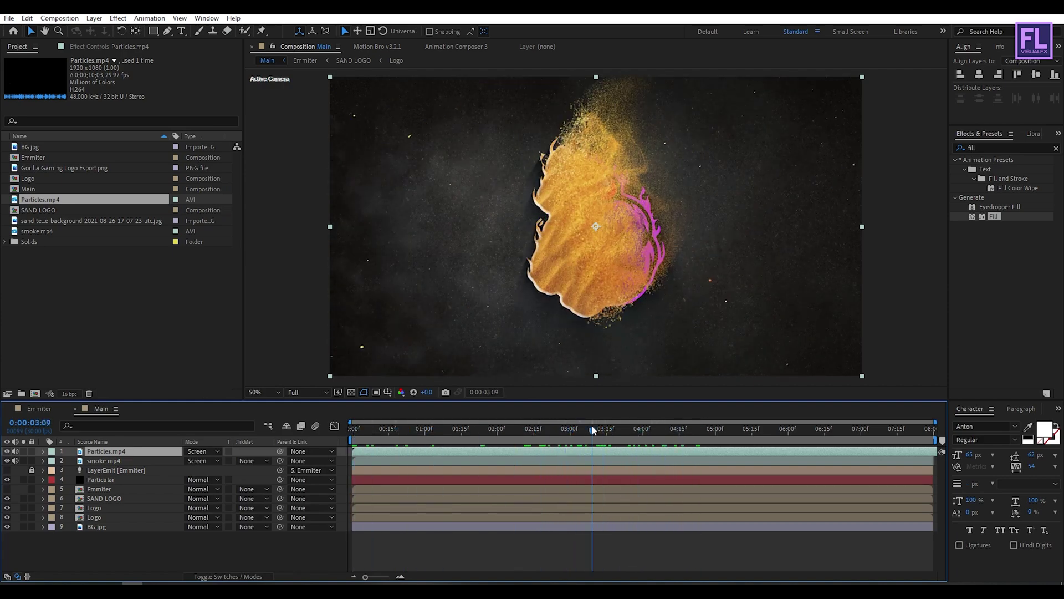
# - Turn on the 3D switch for all layers of the Main composition except the locked light layer
pyautogui.moveTo(108, 563); pyautogui.dragTo(139, 446)
pyautogui.click(241, 578)
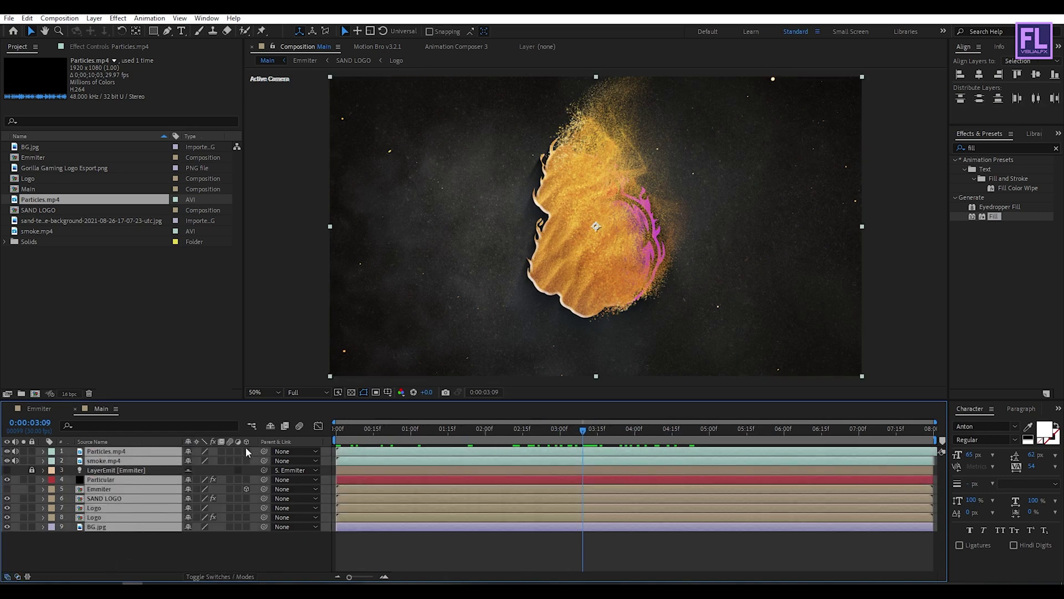
pyautogui.click(246, 449)
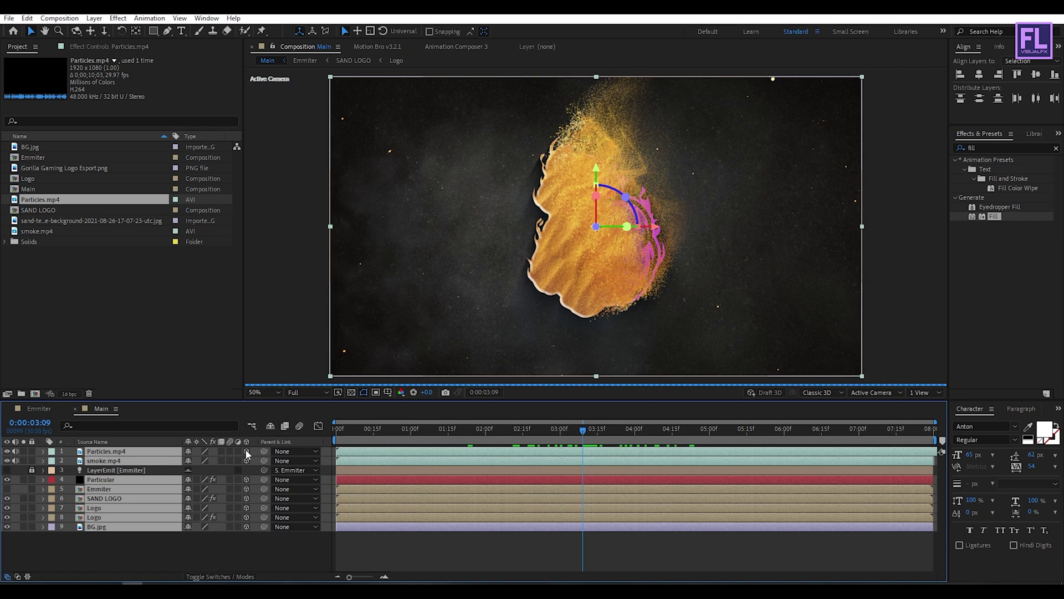
pyautogui.click(149, 551)
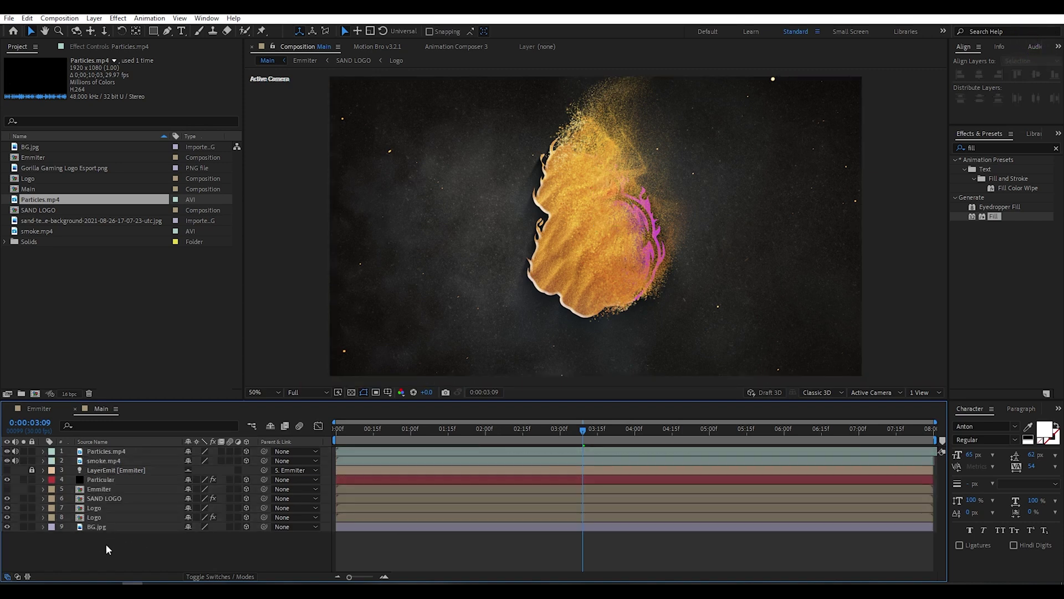
# - Create a new adjustment layer above all other layers in the Main composition
pyautogui.rightClick(105, 544)
pyautogui.moveTo(146, 425)
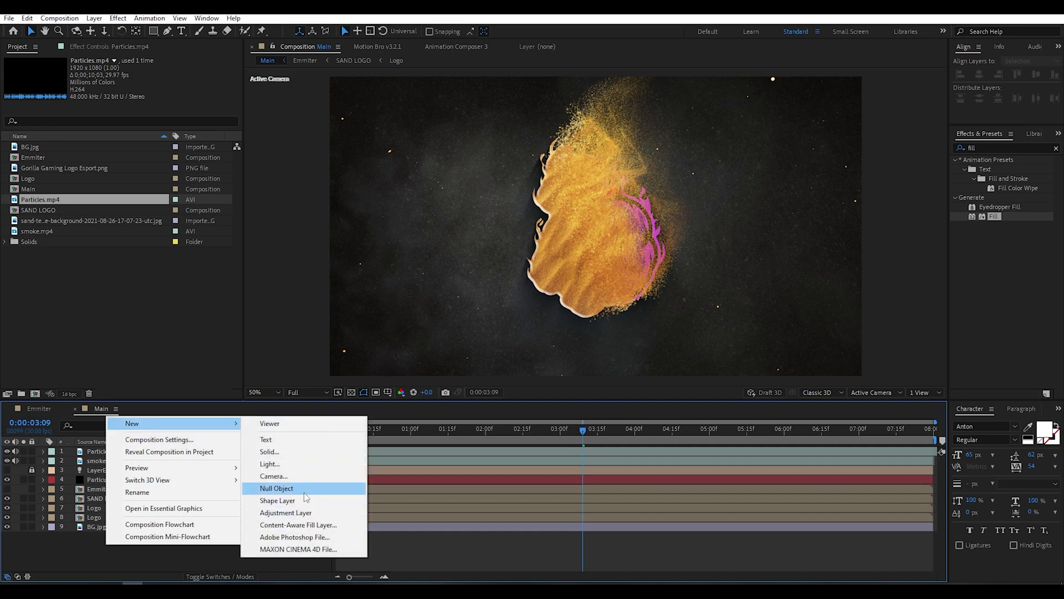
pyautogui.click(305, 513)
# - Apply the Sharpen effect to the adjustment layer with a Sharpen Amount of 20
pyautogui.click(1000, 145)
pyautogui.press('BackSpace')
pyautogui.press('BackSpace')
pyautogui.press('BackSpace')
pyautogui.press('BackSpace')
pyautogui.write('shar')
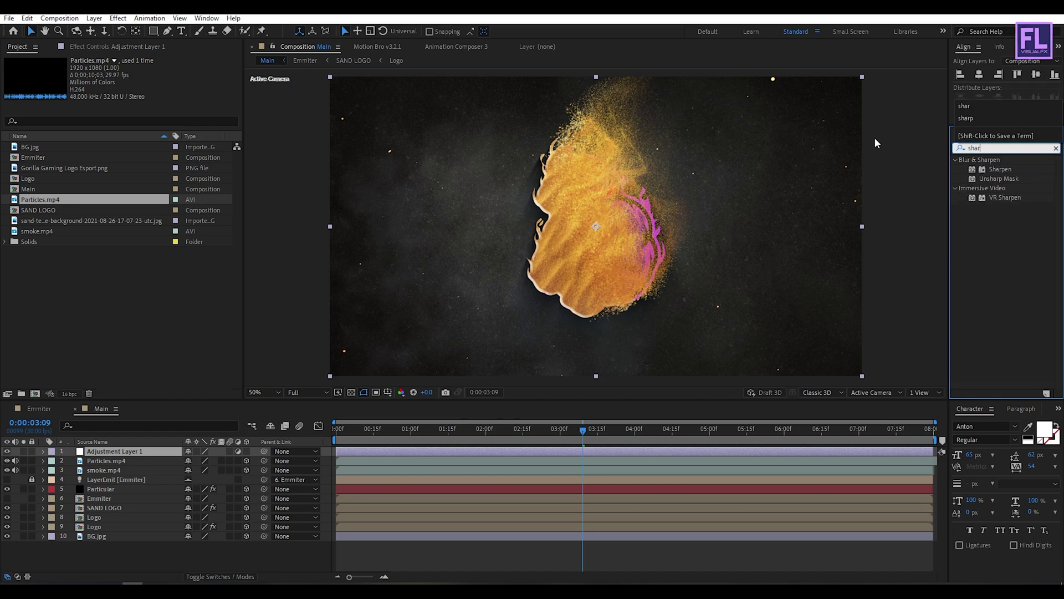
pyautogui.moveTo(998, 169); pyautogui.dragTo(410, 358)
pyautogui.click(133, 80)
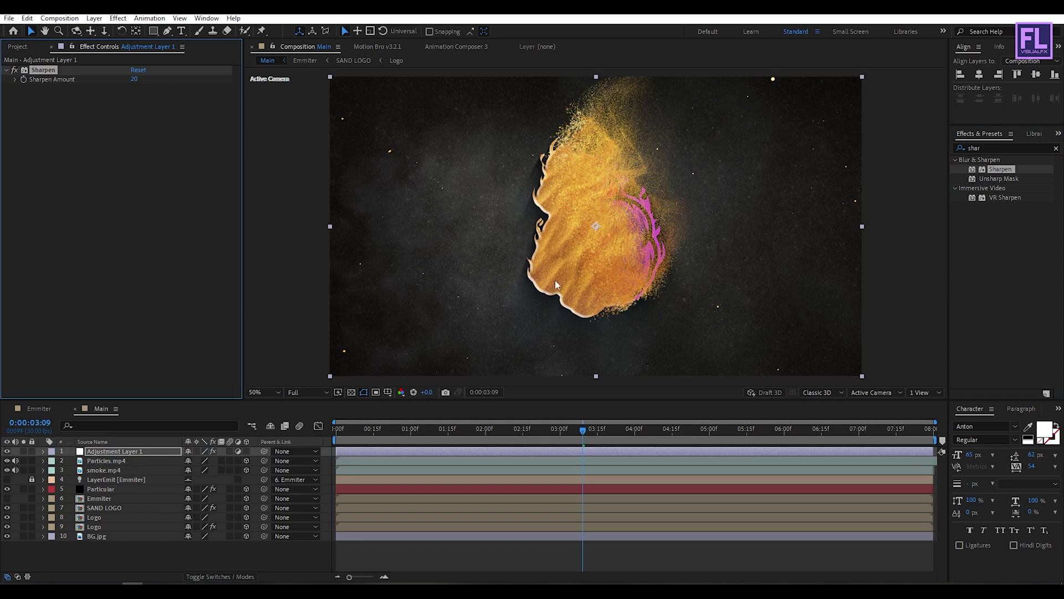
# - Create a two-node camera with the 50mm preset in the Main composition
pyautogui.click(122, 561)
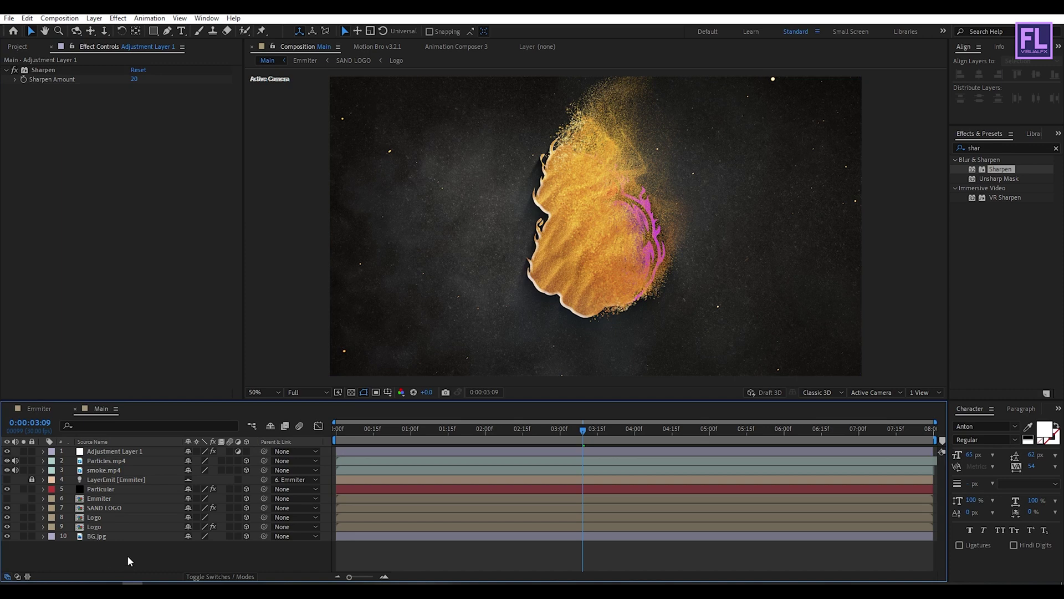
pyautogui.rightClick(107, 554)
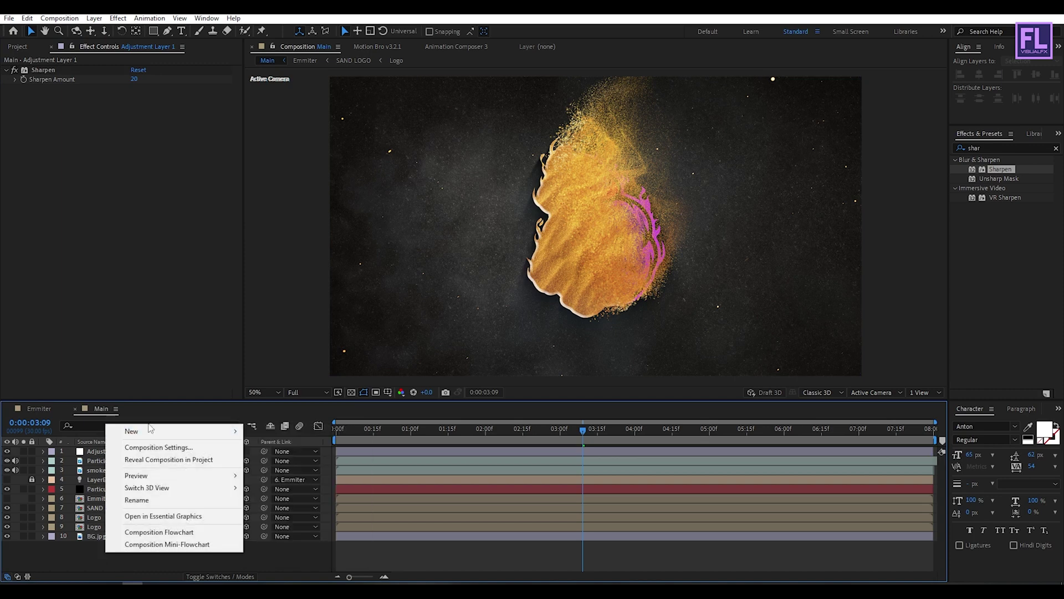
pyautogui.moveTo(167, 432)
pyautogui.click(273, 483)
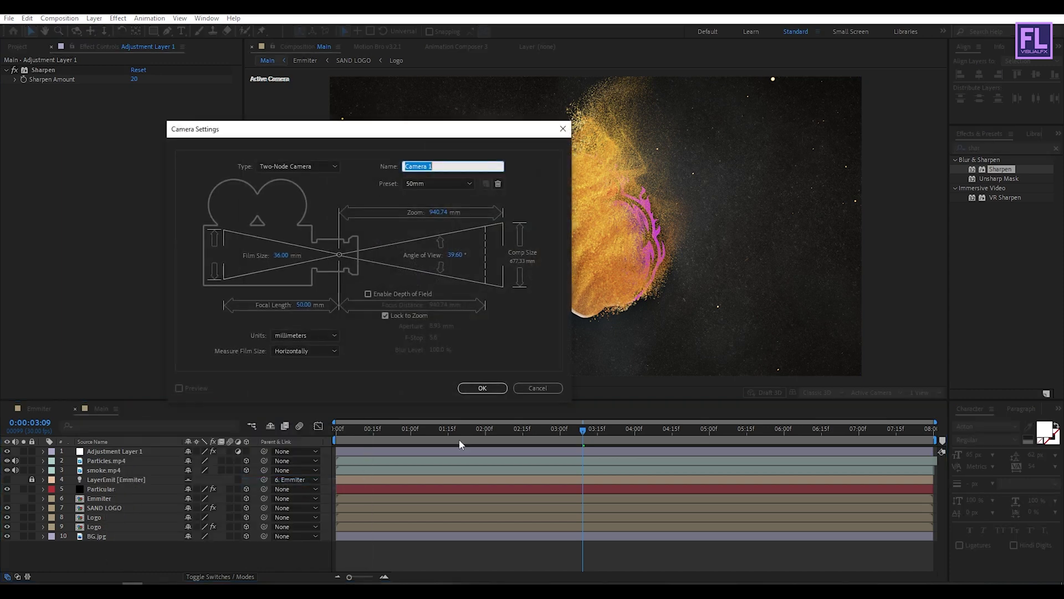
pyautogui.click(482, 388)
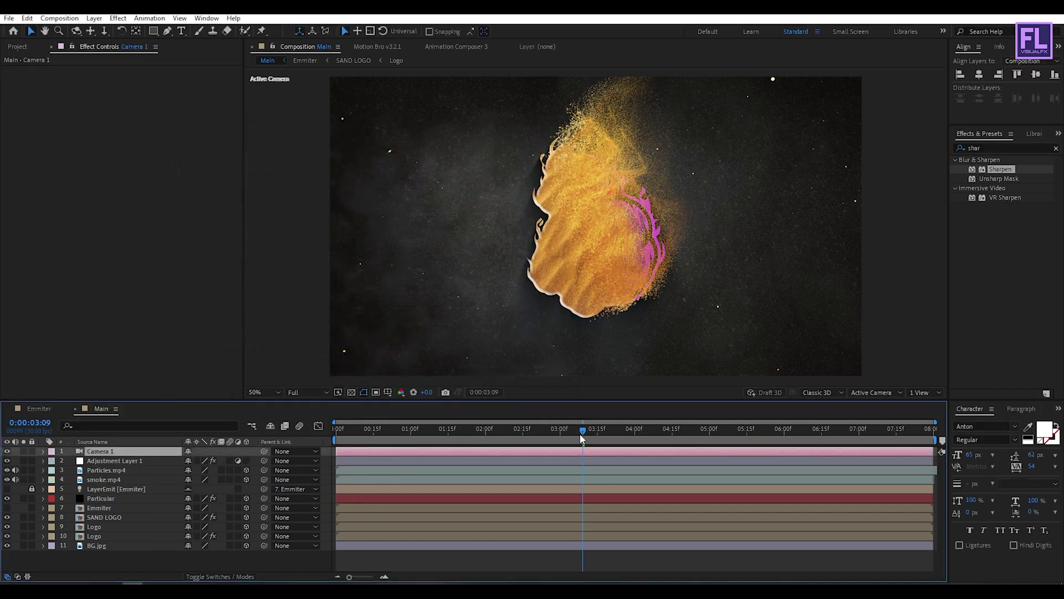
# - Add a Position keyframe to the camera at the composition's start and move that keyframe to about 1 second
pyautogui.press('Home')
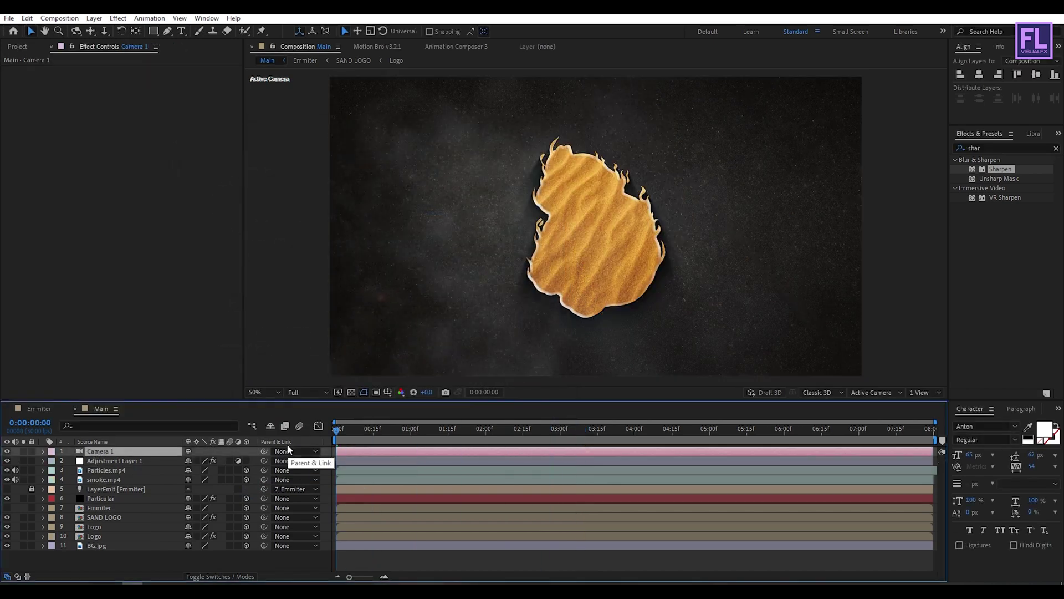
pyautogui.press('p')
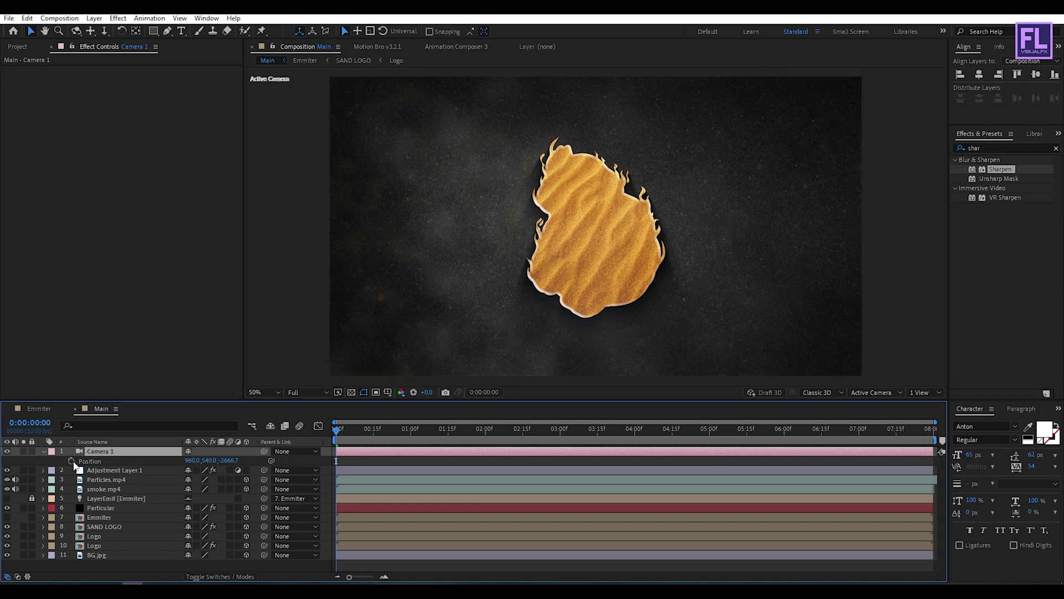
pyautogui.click(71, 461)
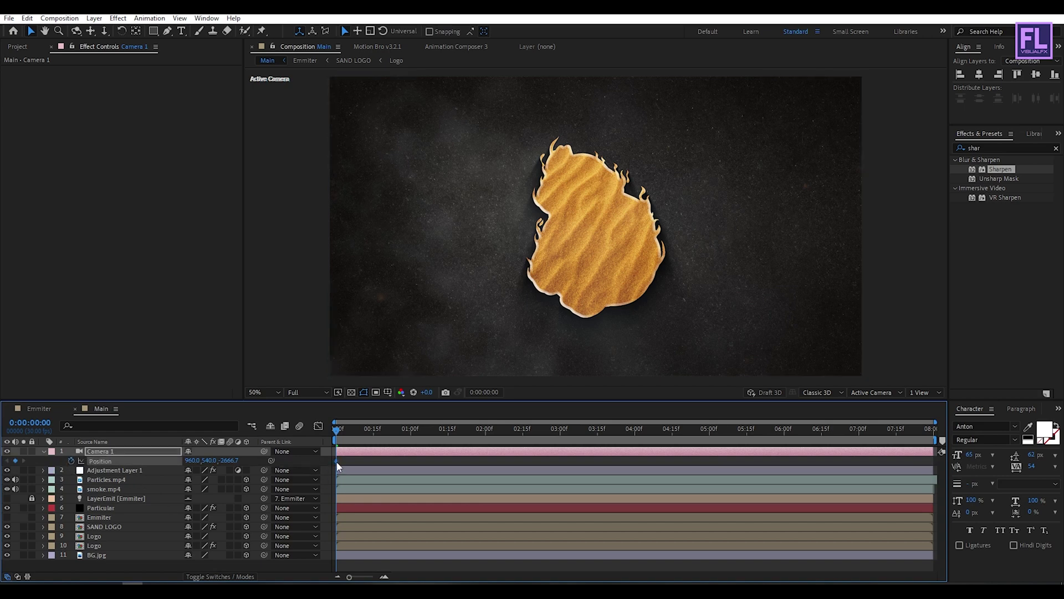
pyautogui.moveTo(338, 464); pyautogui.dragTo(364, 465)
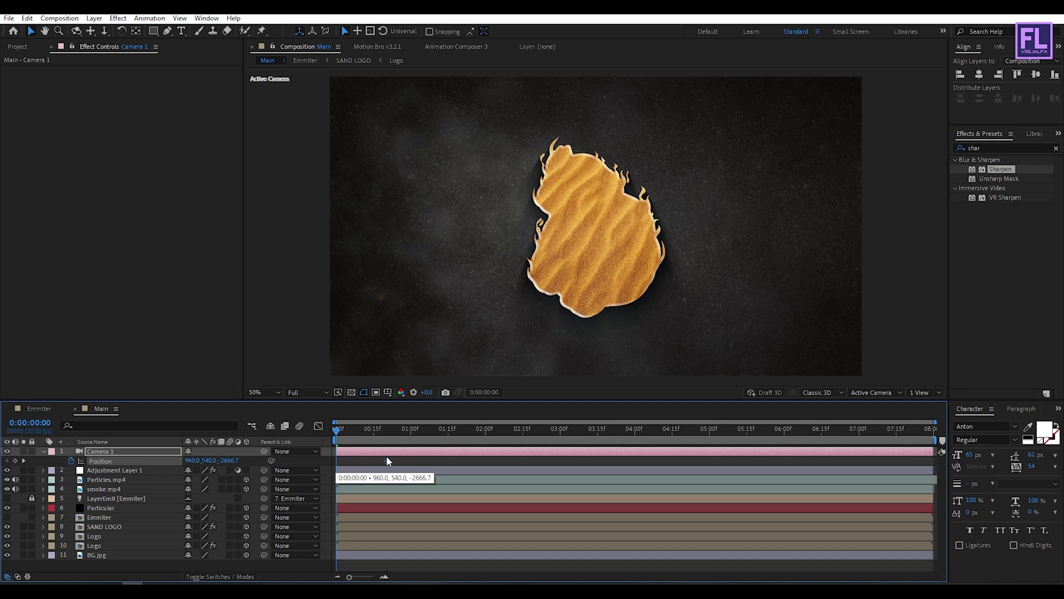
pyautogui.click(404, 433)
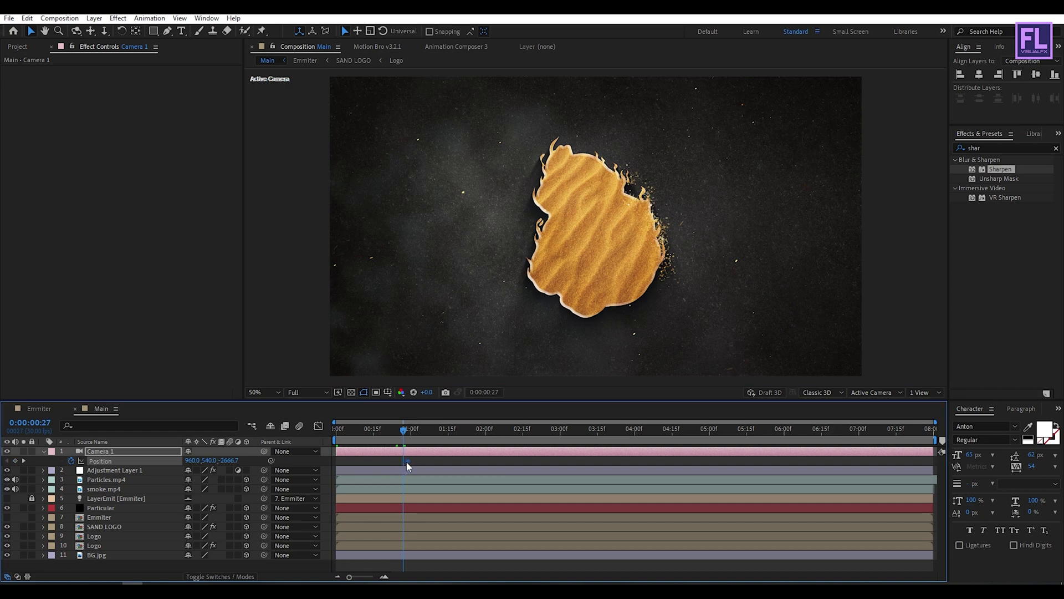
# - Keyframe the camera's Z position at -671.7 at the start of the composition
pyautogui.press('Home')
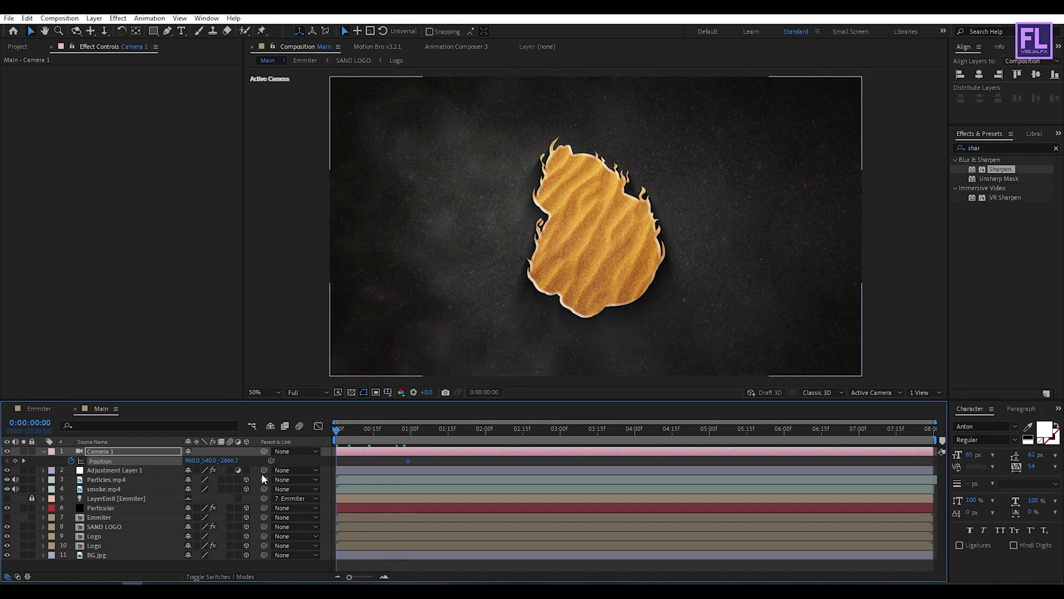
pyautogui.moveTo(228, 463); pyautogui.dragTo(303, 451)
pyautogui.moveTo(229, 461); pyautogui.dragTo(360, 470)
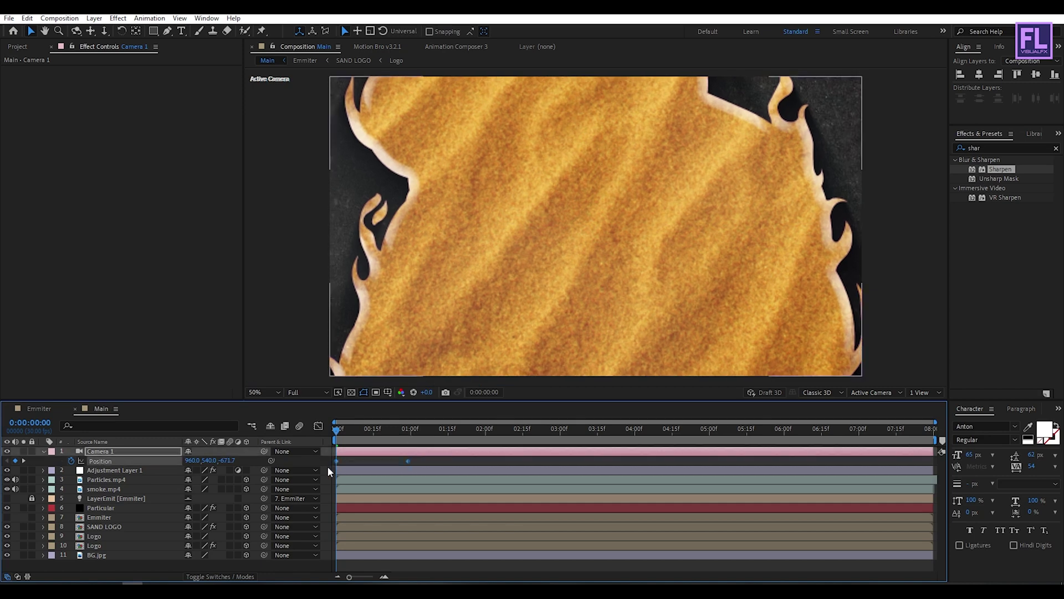
# - Shape the speed curve between the camera's two eased Position keyframes for a fast start and a long, gradual slowdown
pyautogui.click(318, 426)
pyautogui.click(540, 560)
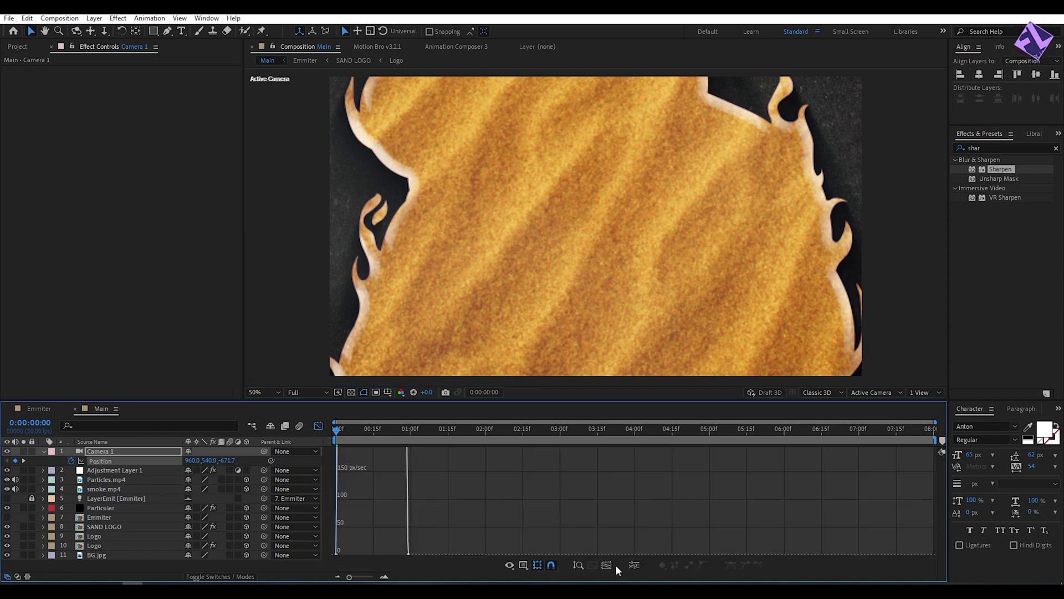
pyautogui.click(929, 547)
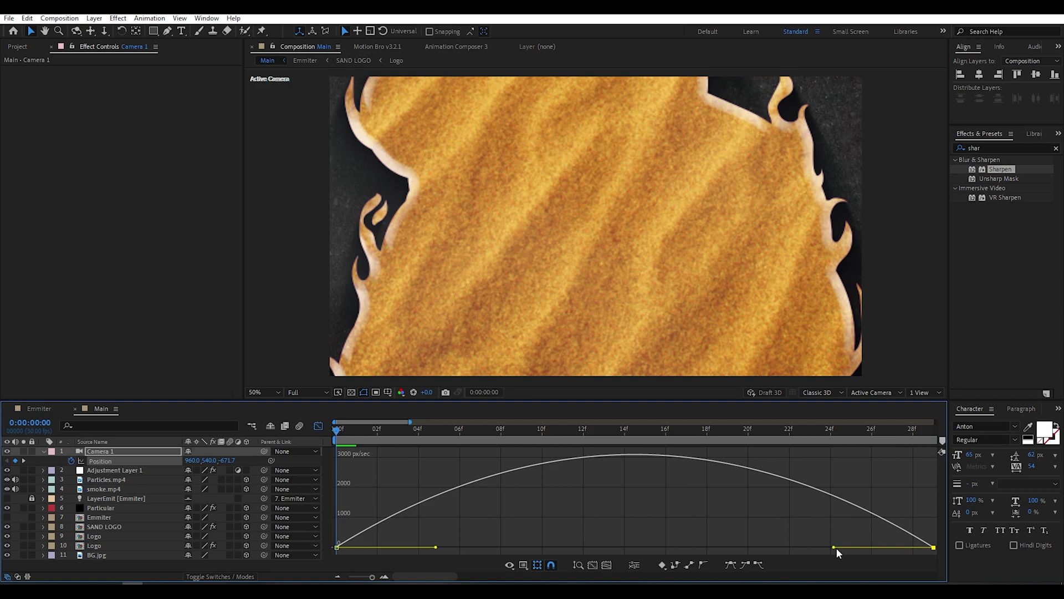
pyautogui.moveTo(834, 549); pyautogui.dragTo(634, 539)
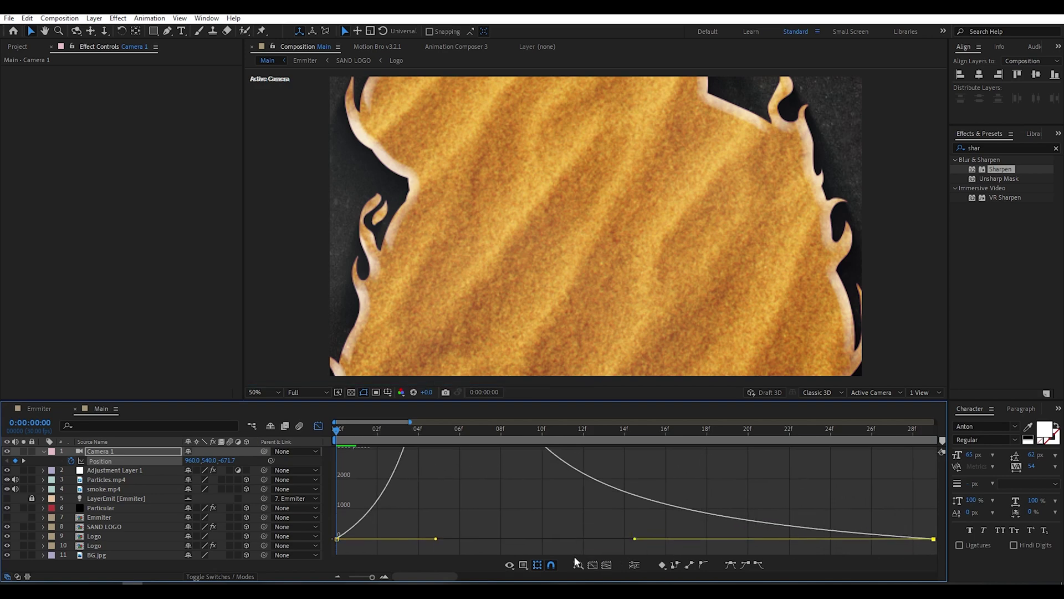
pyautogui.click(318, 426)
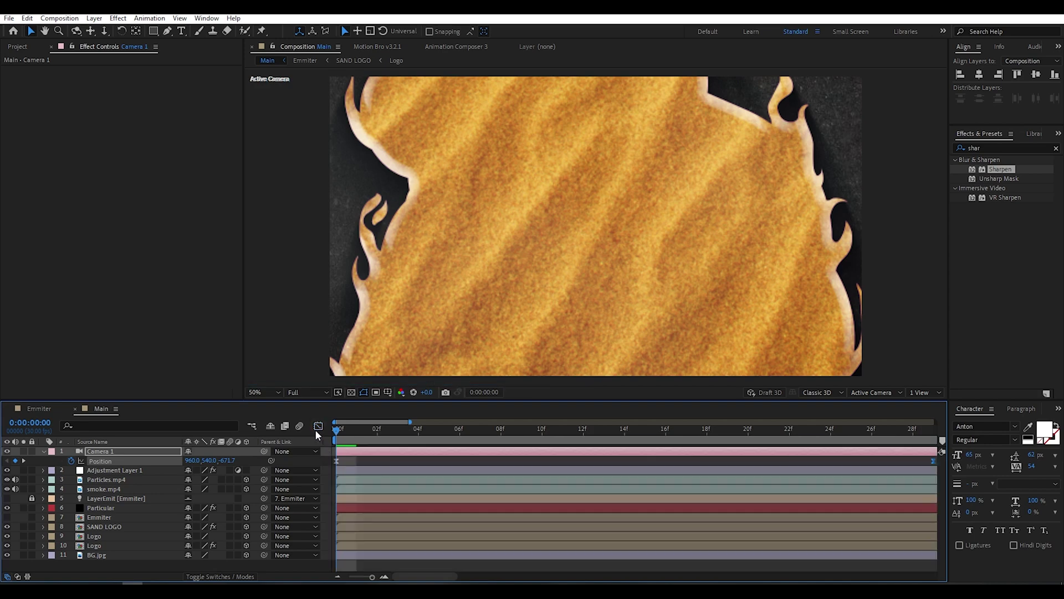
# - Hold the camera's position with a keyframe at 0:00:06:25, and set its Z position to -740.7 at 0:00:07:10
pyautogui.click(338, 576)
pyautogui.moveTo(337, 430); pyautogui.dragTo(842, 428)
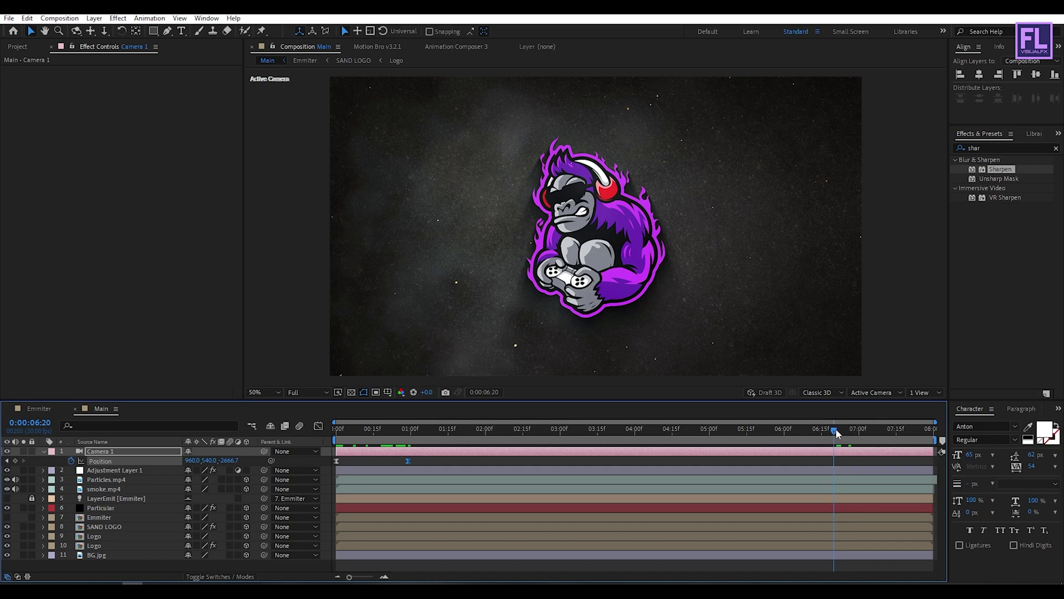
pyautogui.moveTo(836, 428)
pyautogui.mouseDown()
pyautogui.moveTo(769, 427)
pyautogui.moveTo(848, 429)
pyautogui.mouseUp()
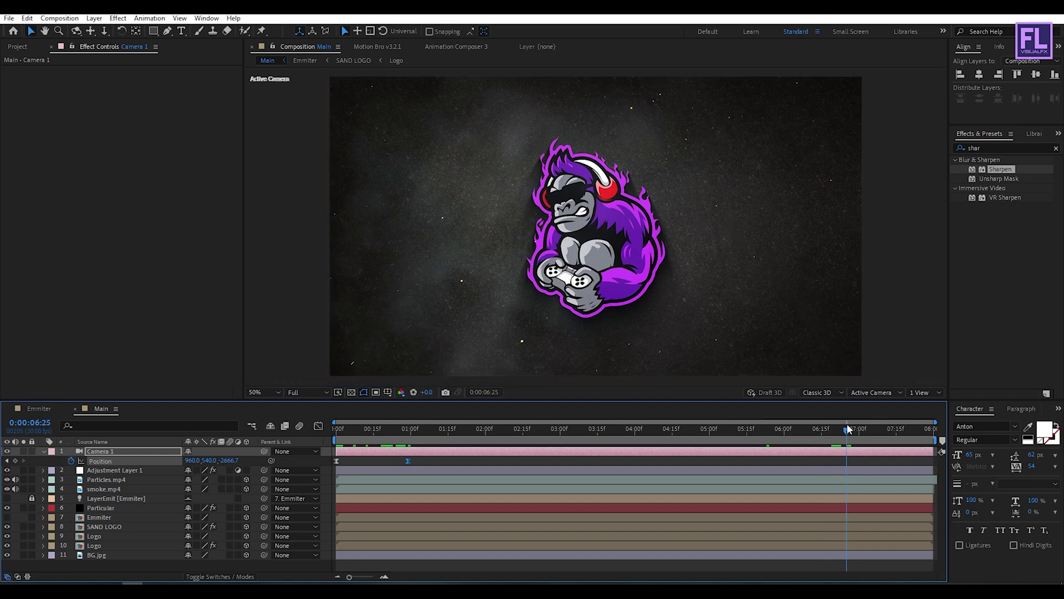
pyautogui.click(15, 461)
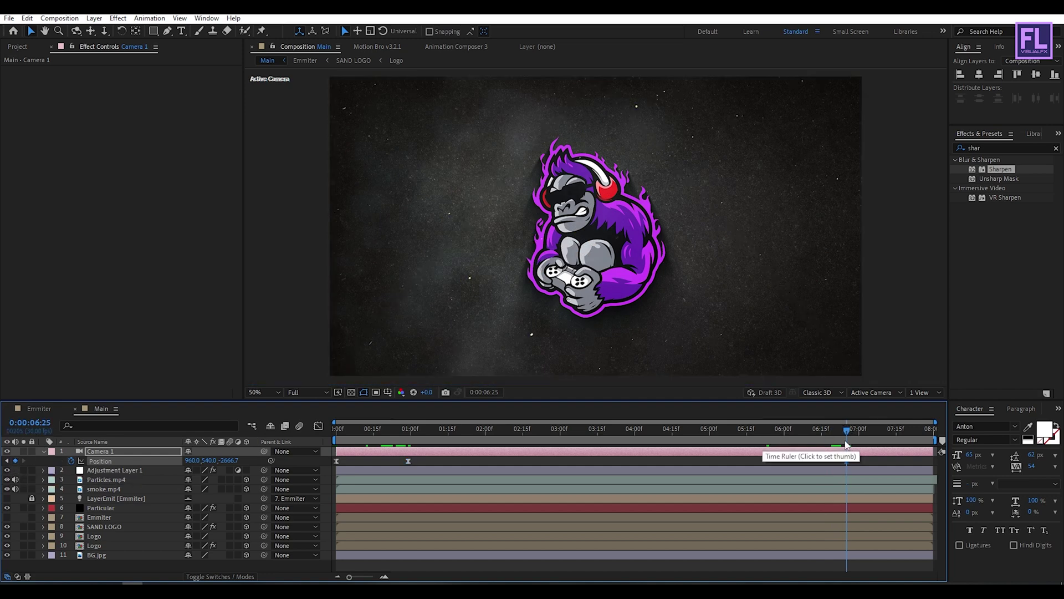
pyautogui.moveTo(848, 429); pyautogui.dragTo(885, 428)
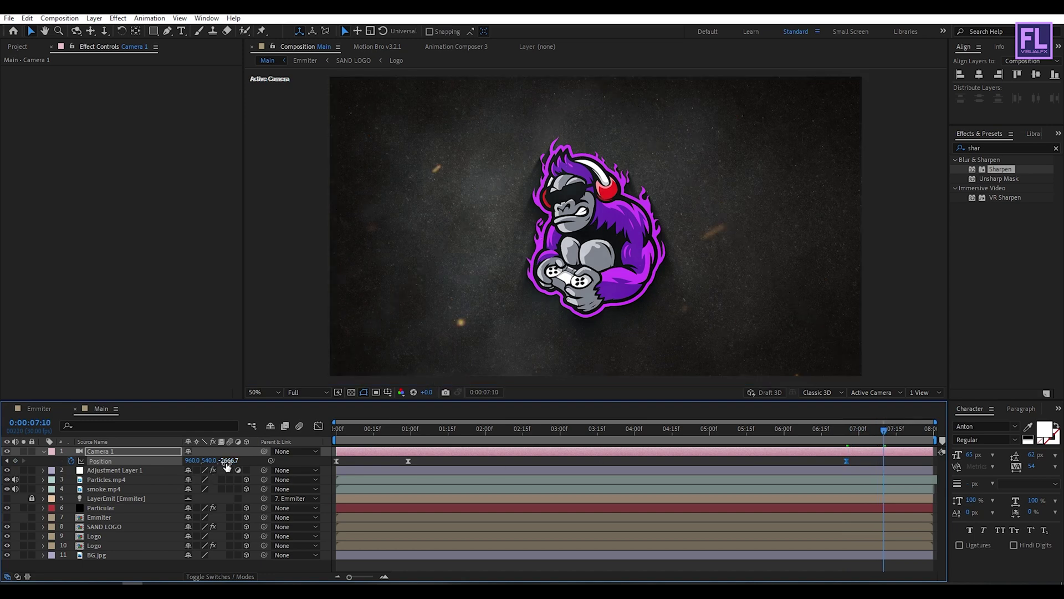
pyautogui.moveTo(231, 460); pyautogui.dragTo(423, 447)
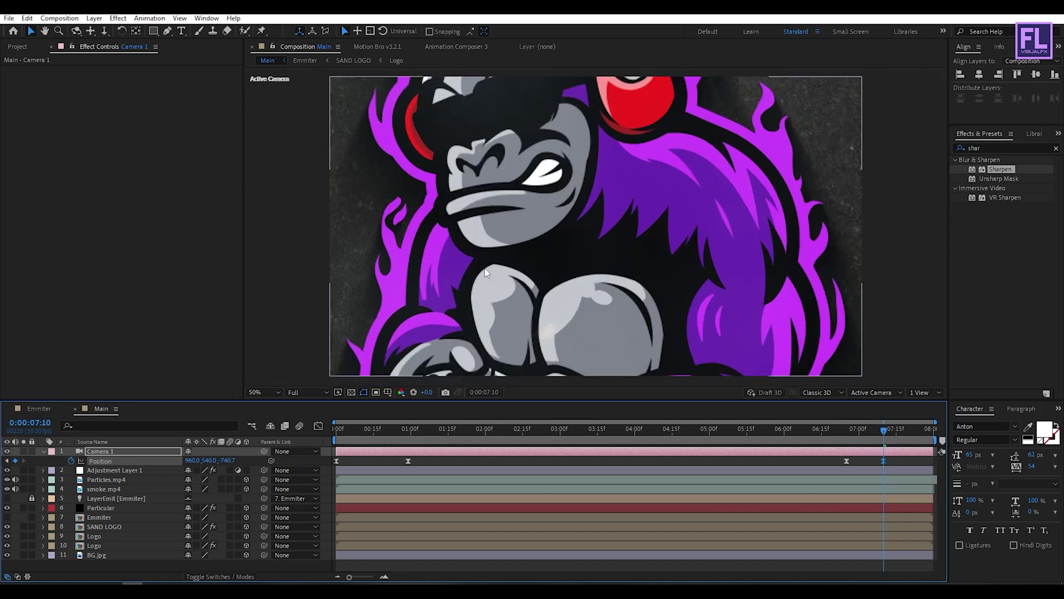
# - Reshape the speed curve between the camera's last two Position keyframes so the move starts fast and slows gradually
pyautogui.moveTo(900, 458); pyautogui.dragTo(828, 462)
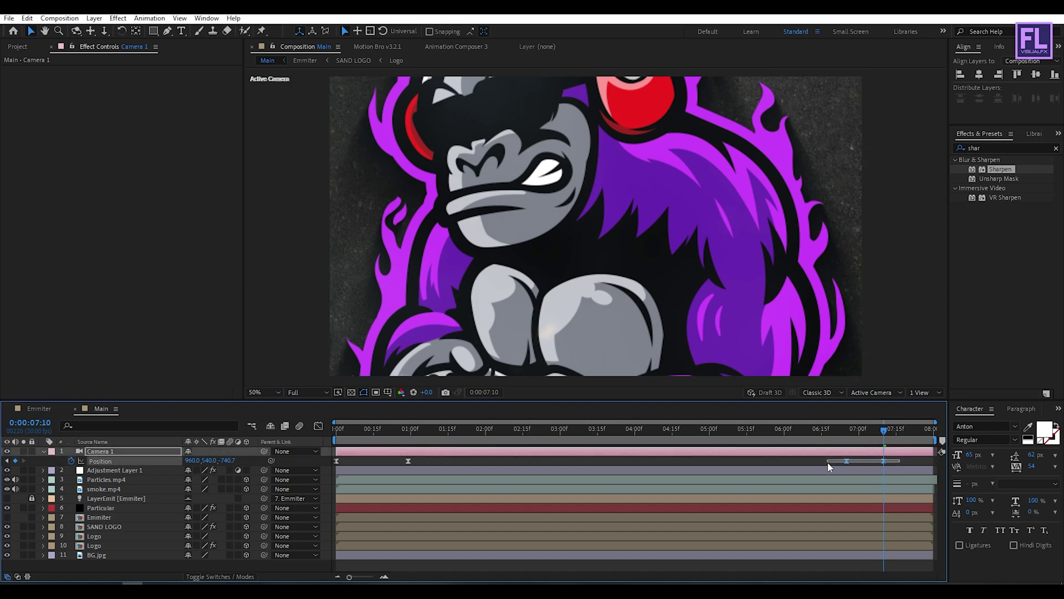
pyautogui.click(318, 426)
pyautogui.moveTo(865, 538); pyautogui.dragTo(854, 541)
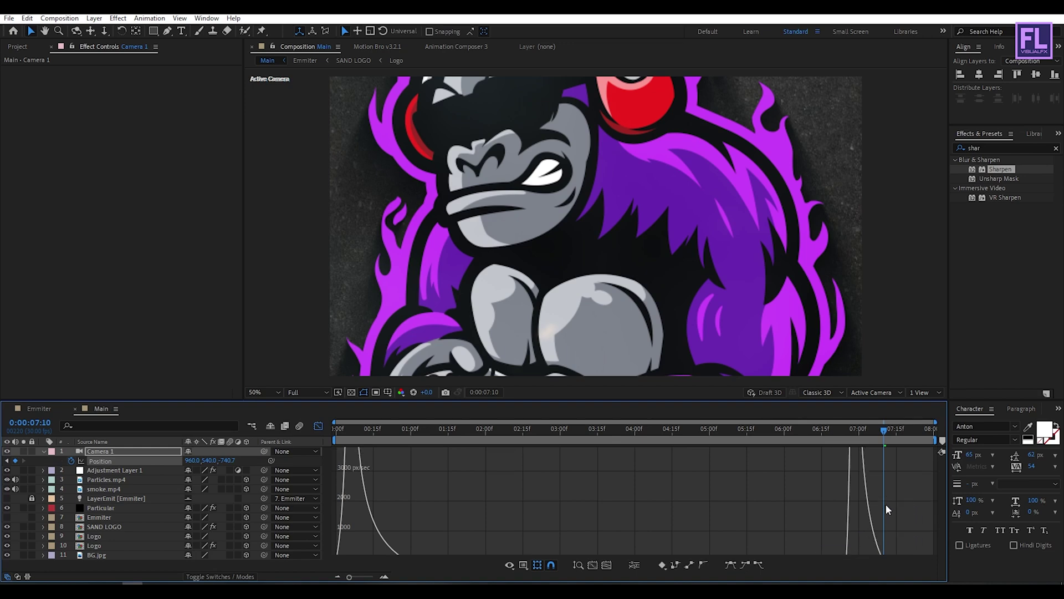
pyautogui.click(318, 426)
pyautogui.moveTo(879, 443); pyautogui.dragTo(268, 451)
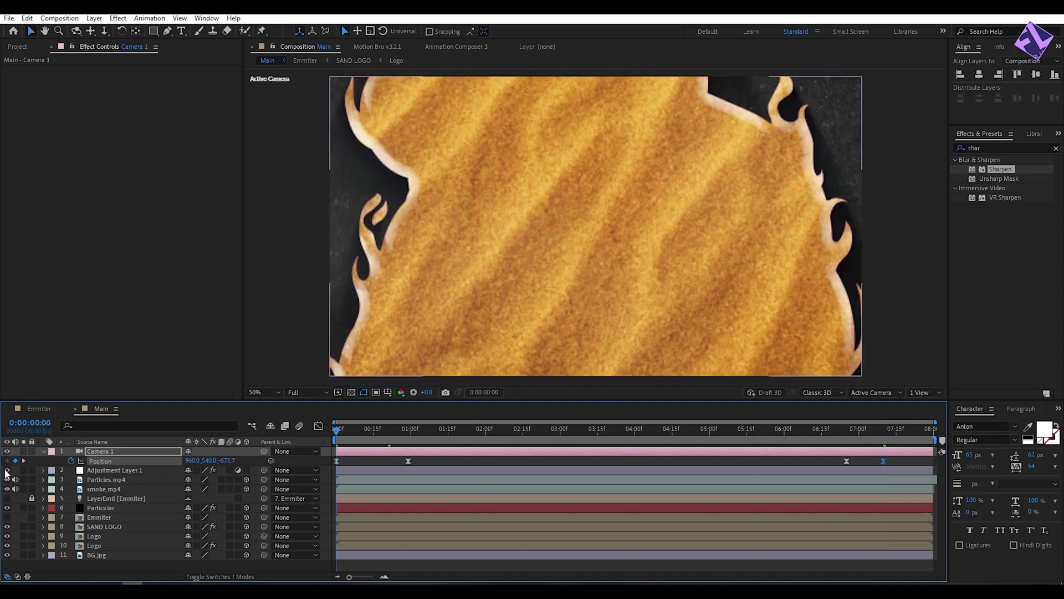
pyautogui.click(43, 452)
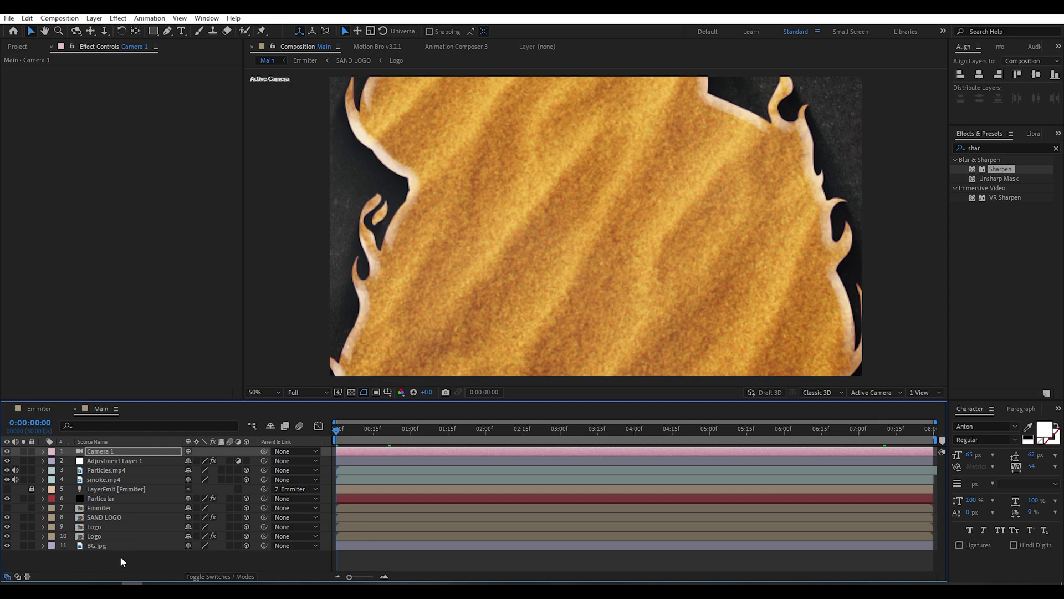
# - Create a second adjustment layer above the camera in the Main composition
pyautogui.rightClick(118, 556)
pyautogui.moveTo(222, 436)
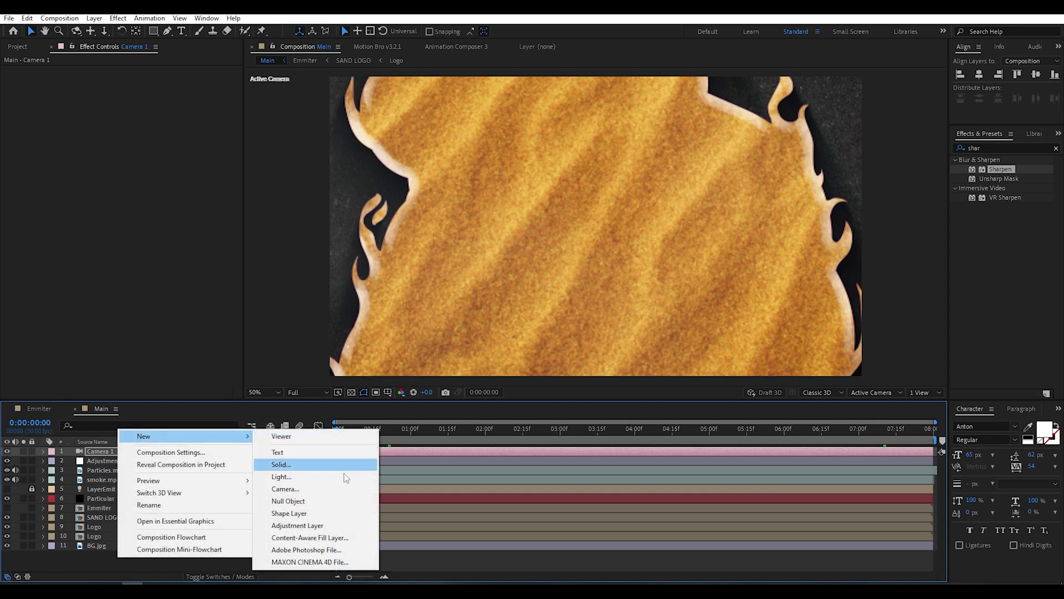
pyautogui.click(335, 529)
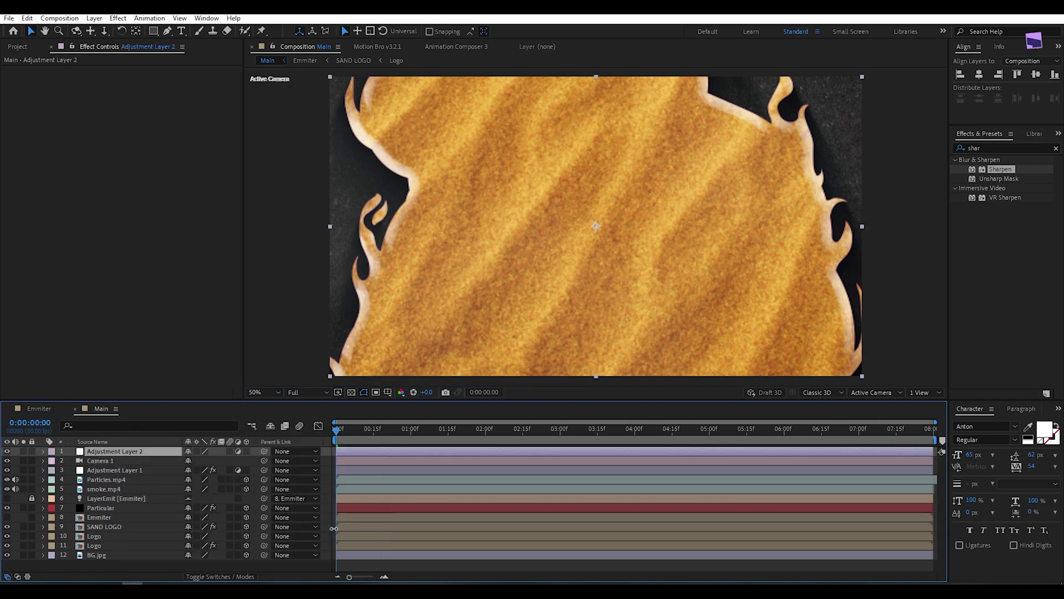
# - Apply the Optics Compensation effect to the new adjustment layer above the camera
pyautogui.click(998, 148)
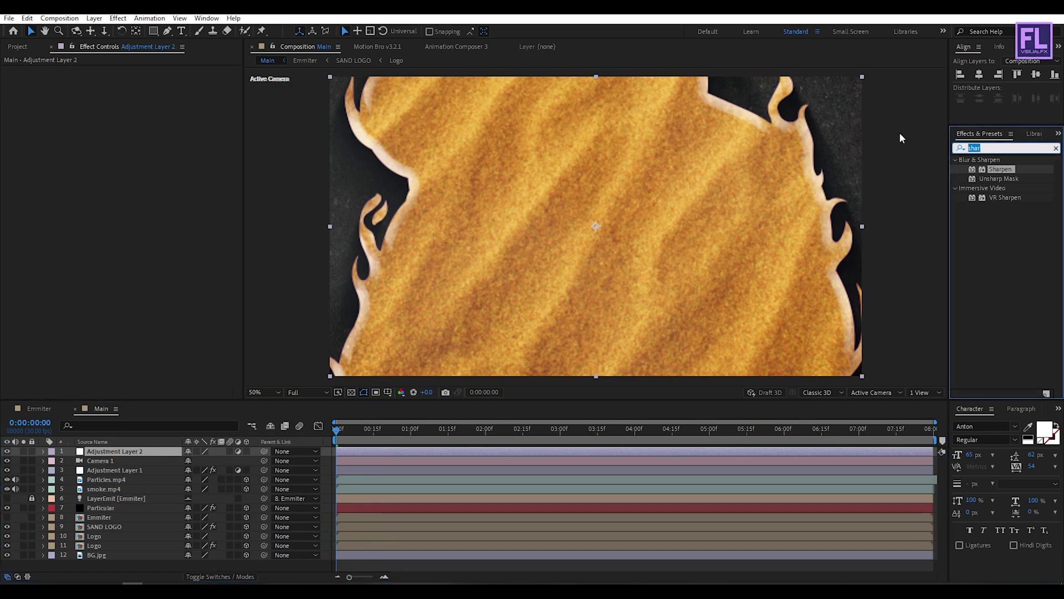
pyautogui.write('opti')
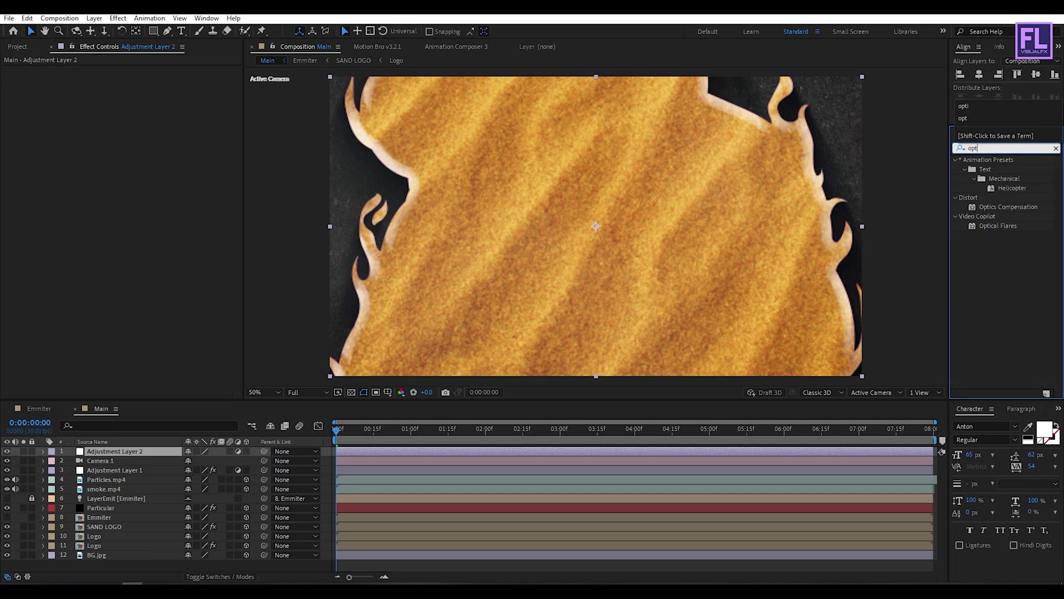
pyautogui.click(1016, 169)
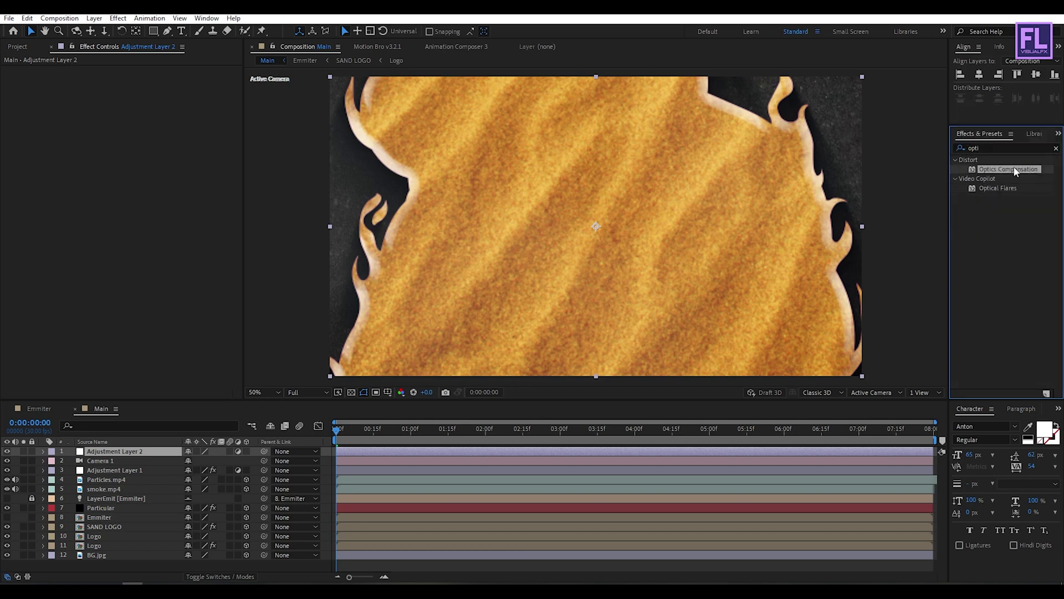
pyautogui.moveTo(1013, 174); pyautogui.dragTo(129, 452)
pyautogui.click(418, 430)
pyautogui.moveTo(419, 432); pyautogui.dragTo(296, 438)
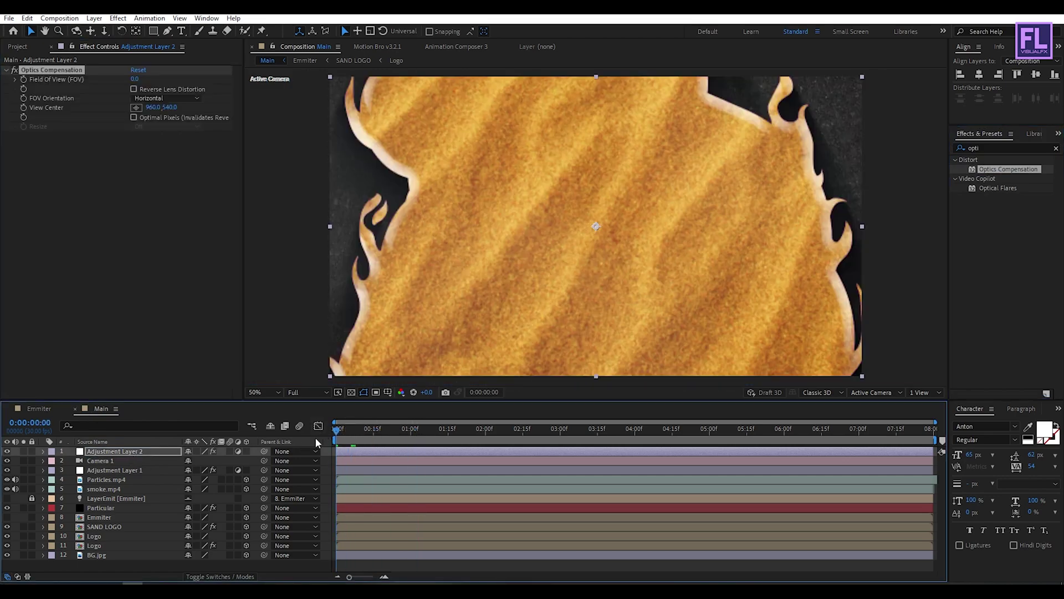
# - Turn on Reverse Lens Distortion and keyframe Field of View at 130.3 at the start and 60 at 0:00:03:01
pyautogui.click(134, 90)
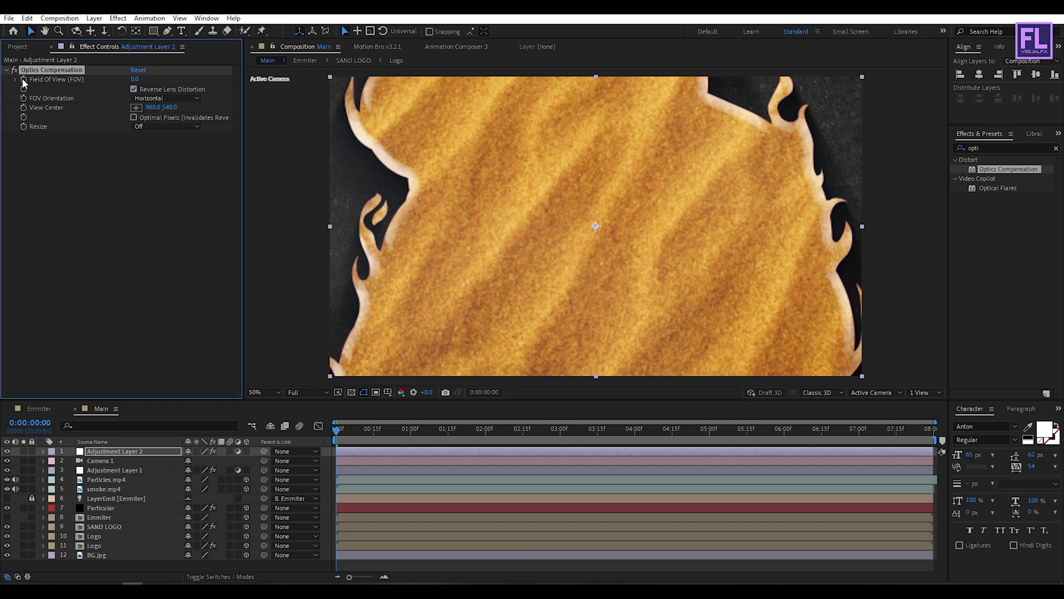
pyautogui.moveTo(133, 79); pyautogui.dragTo(221, 76)
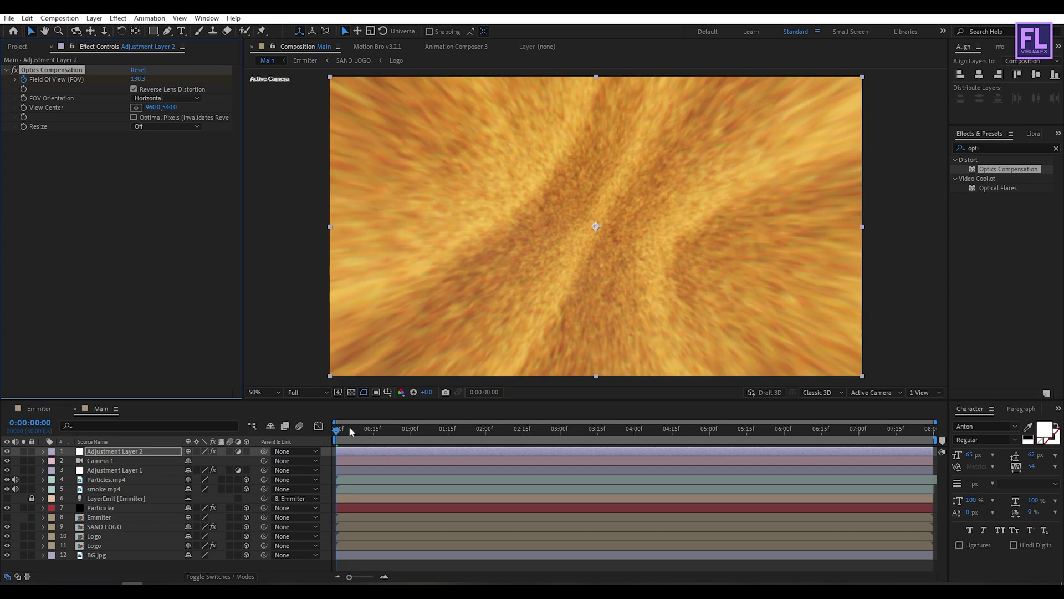
pyautogui.moveTo(342, 430); pyautogui.dragTo(563, 432)
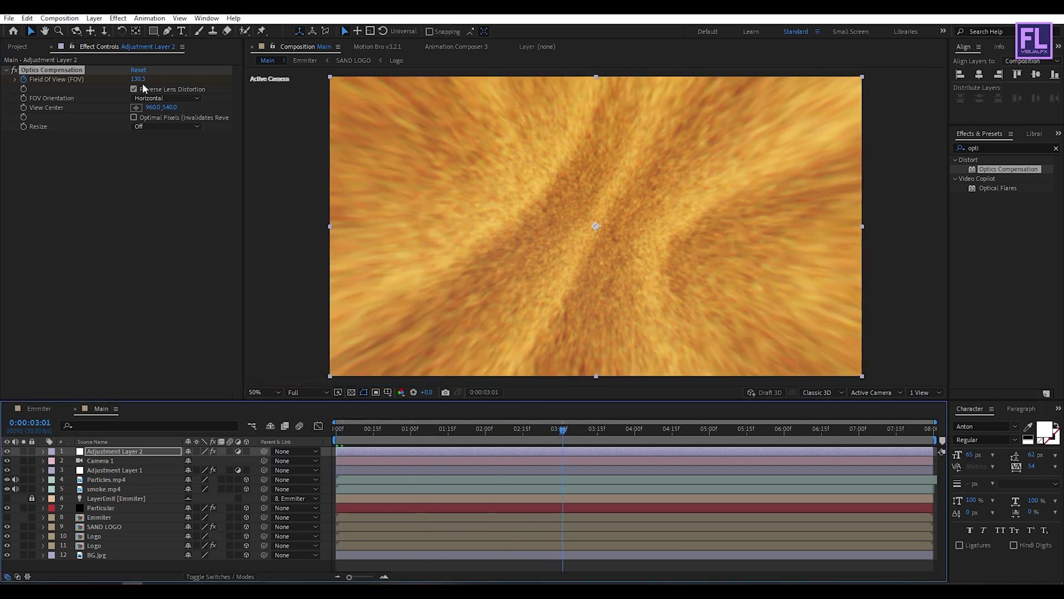
pyautogui.moveTo(141, 79); pyautogui.dragTo(82, 90)
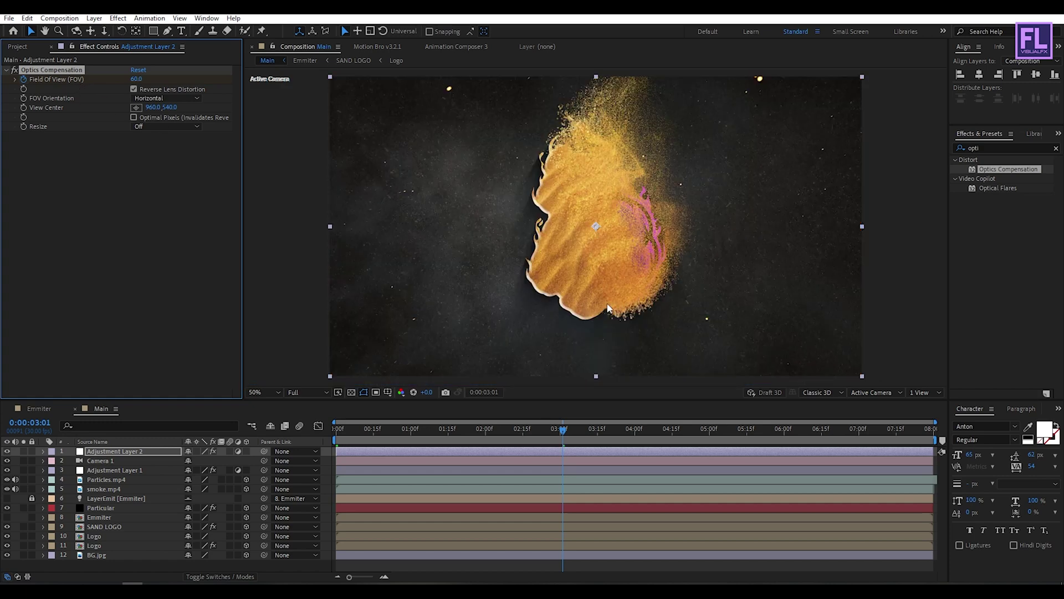
# - Add a Field of View keyframe of 60 at 0:00:06:25, aligned with the camera's third Position keyframe
pyautogui.moveTo(565, 433); pyautogui.dragTo(838, 436)
pyautogui.click(131, 460)
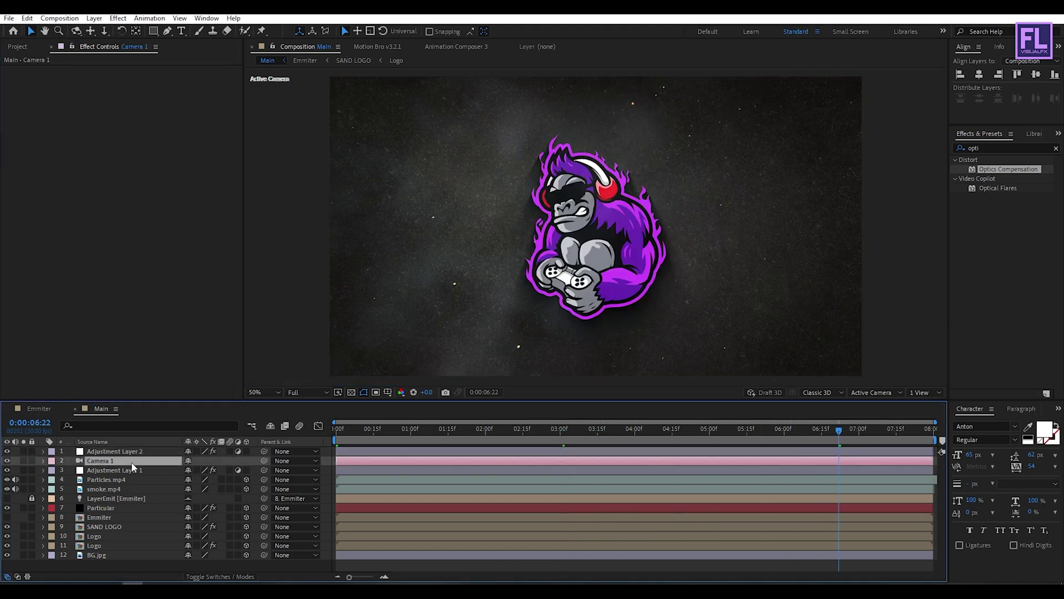
pyautogui.press('p')
pyautogui.moveTo(840, 436); pyautogui.dragTo(847, 434)
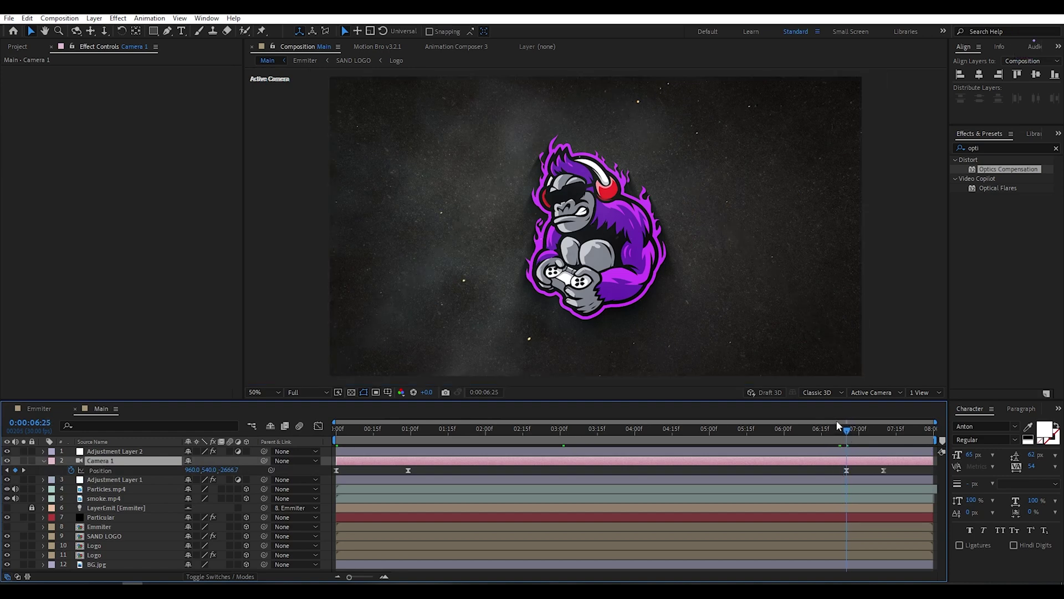
pyautogui.click(851, 450)
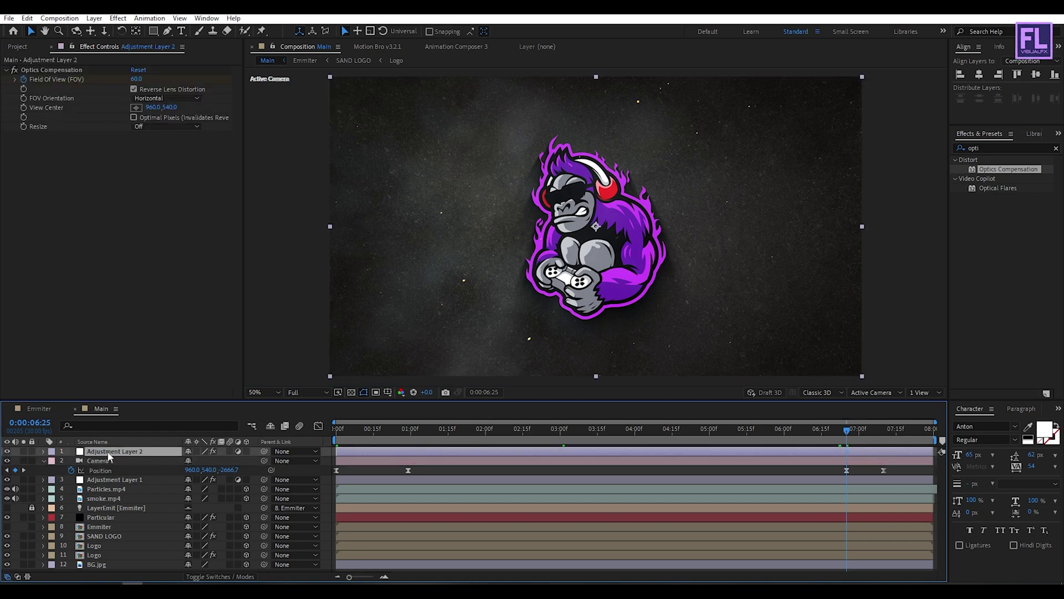
pyautogui.press('u')
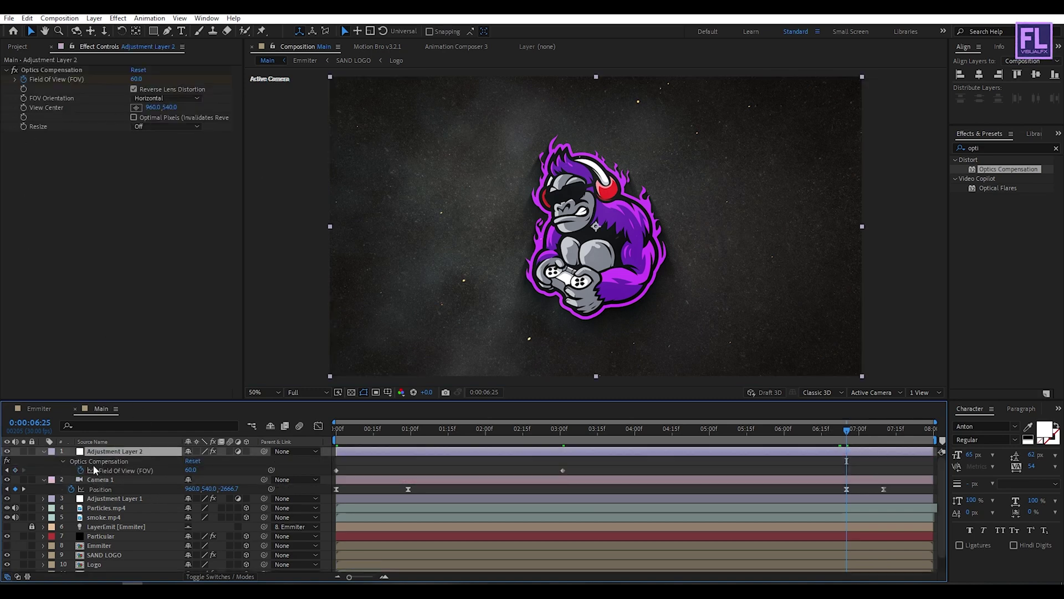
pyautogui.click(16, 470)
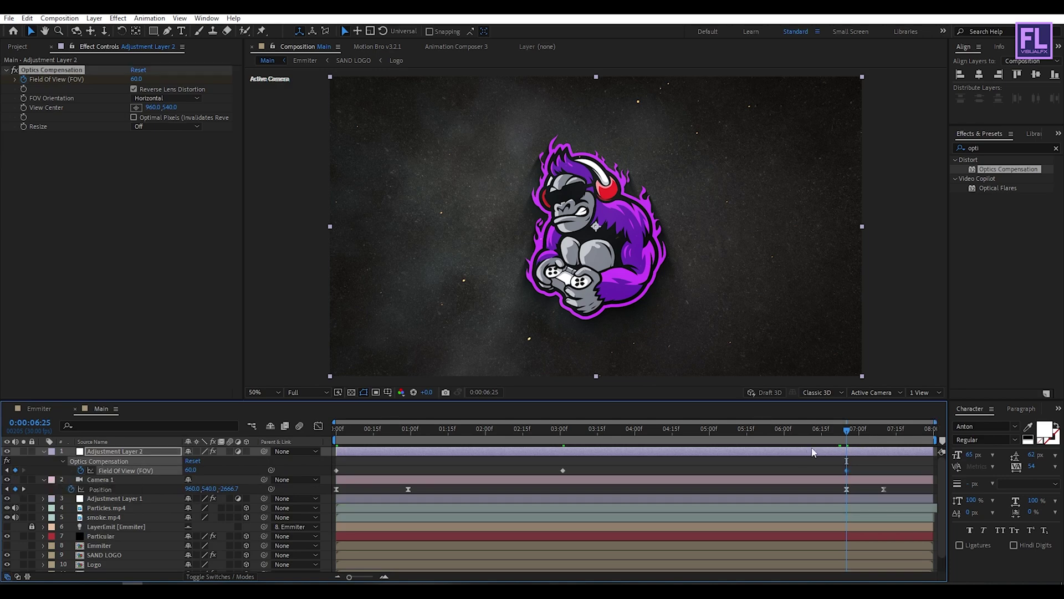
# - Add a Field of View keyframe of 180 at 0:00:07:10, aligned with the camera's last Position keyframe
pyautogui.moveTo(846, 429); pyautogui.dragTo(875, 430)
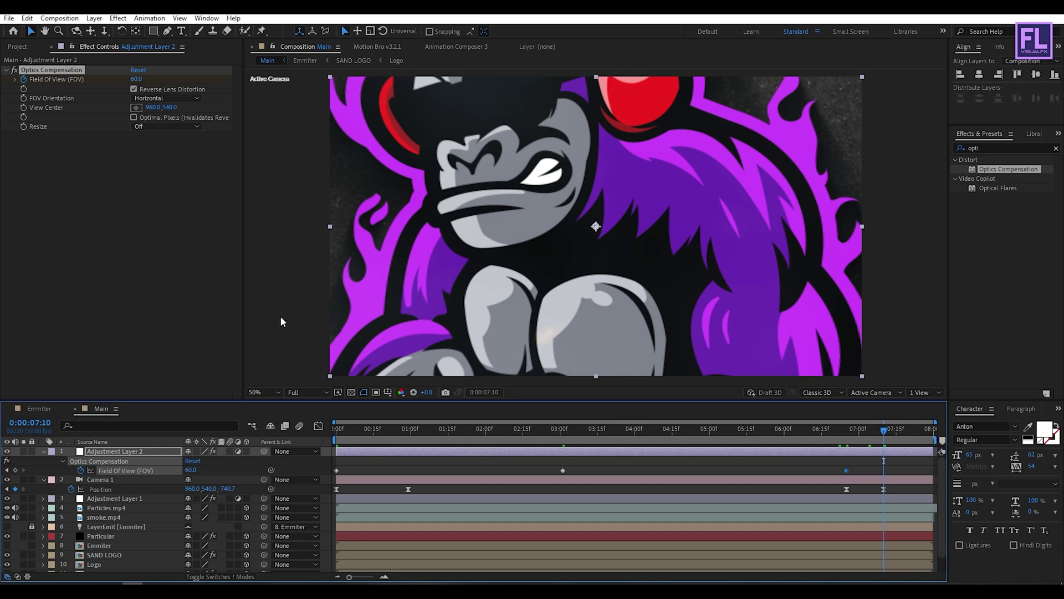
pyautogui.moveTo(133, 77); pyautogui.dragTo(711, 109)
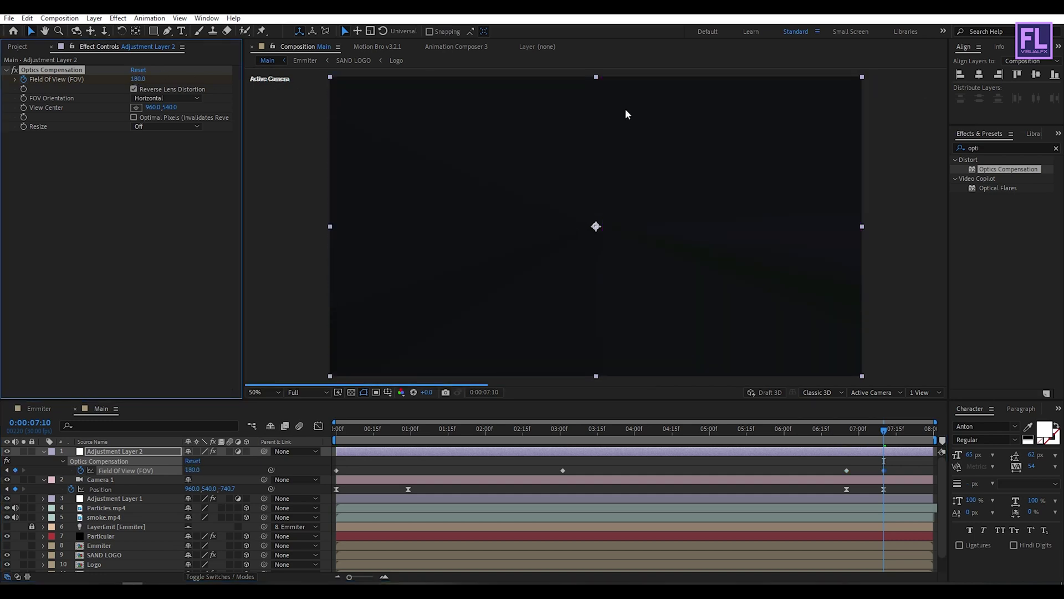
# - Easy-ease all Field of View keyframes and extend the second keyframe's incoming speed influence about halfway toward the first
pyautogui.moveTo(913, 471); pyautogui.dragTo(315, 479)
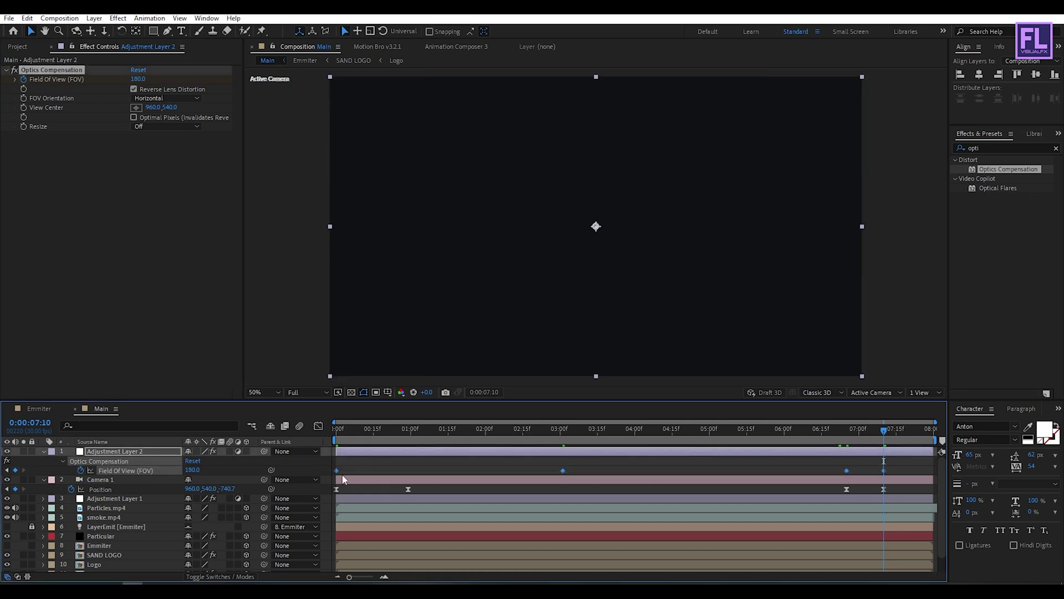
pyautogui.moveTo(580, 457); pyautogui.dragTo(325, 487)
pyautogui.click(319, 425)
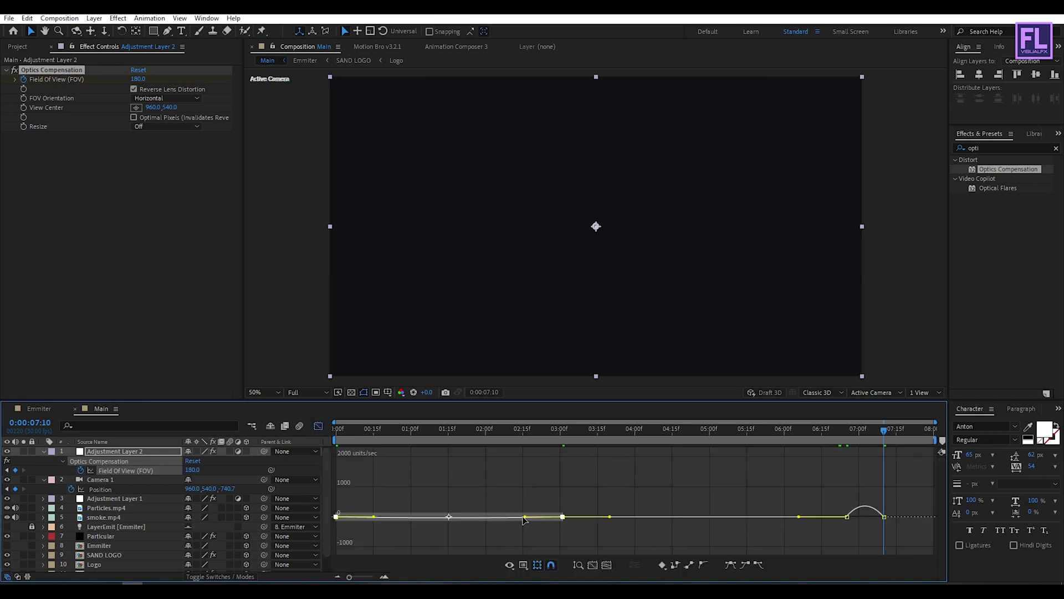
pyautogui.moveTo(525, 520); pyautogui.dragTo(449, 518)
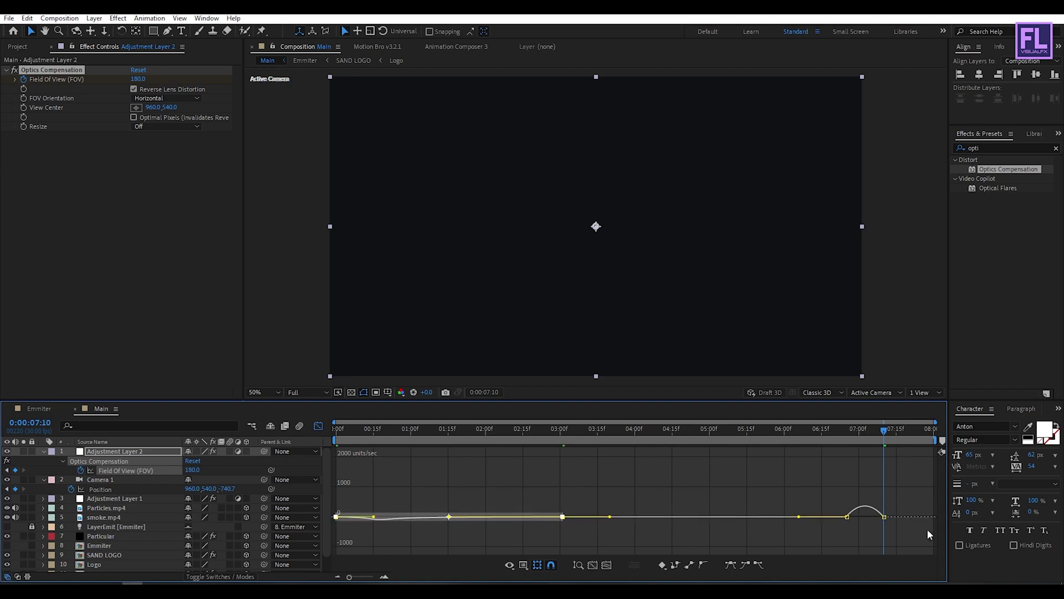
# - Reshape the speed curve between the last two Field of View keyframes so it peaks sharply early and eases out slowly
pyautogui.click(880, 520)
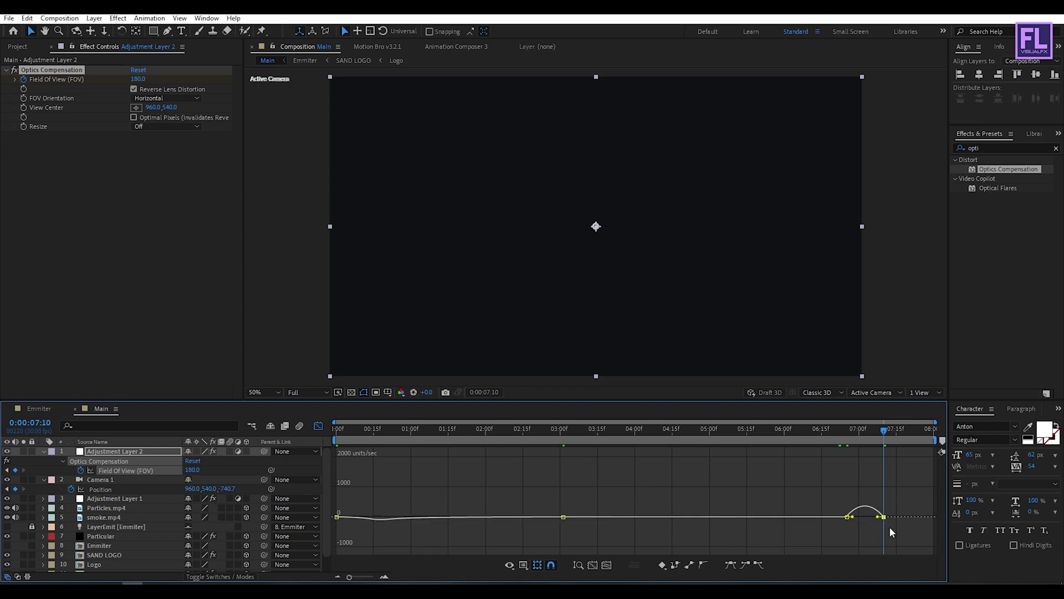
pyautogui.click(316, 429)
pyautogui.moveTo(836, 468); pyautogui.dragTo(915, 481)
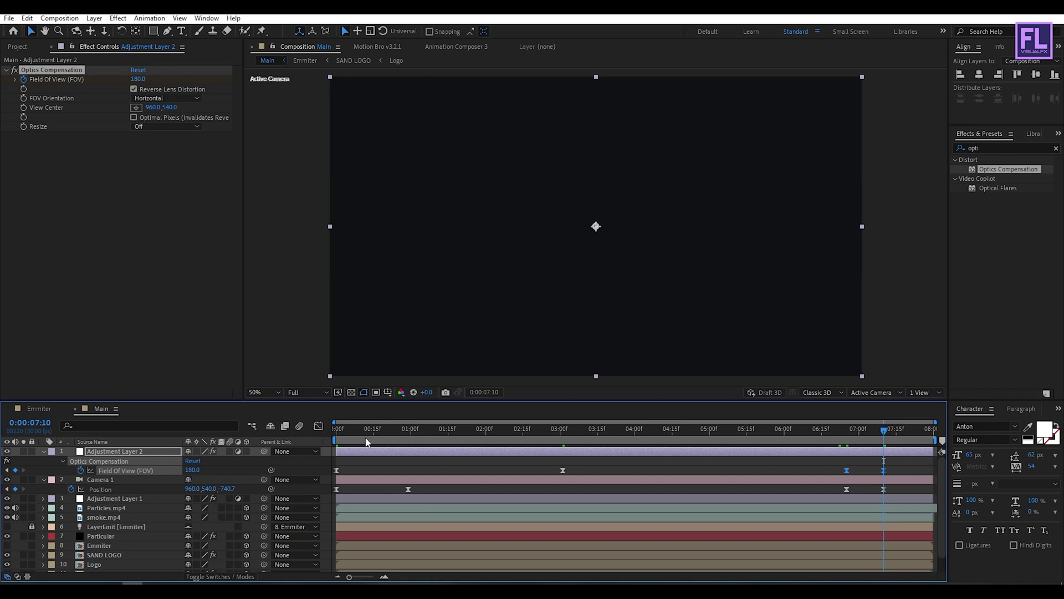
pyautogui.click(318, 426)
pyautogui.moveTo(882, 519); pyautogui.dragTo(865, 517)
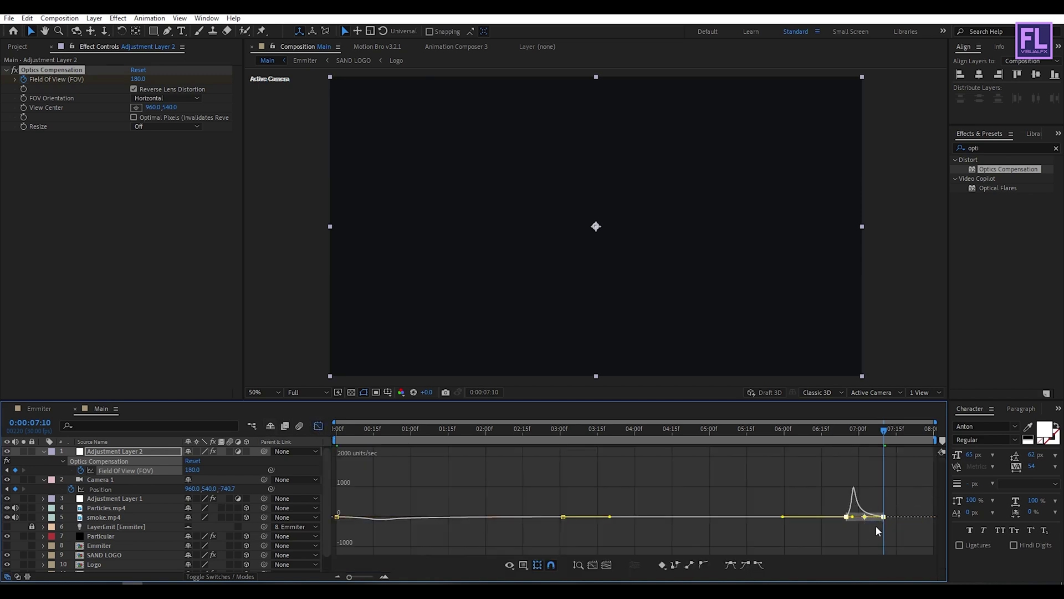
pyautogui.click(318, 427)
# - Scrub through the animation, end the work area at 0:00:07:10, and collapse the properties of Adjustment Layer 2 and Camera 1
pyautogui.press('Home')
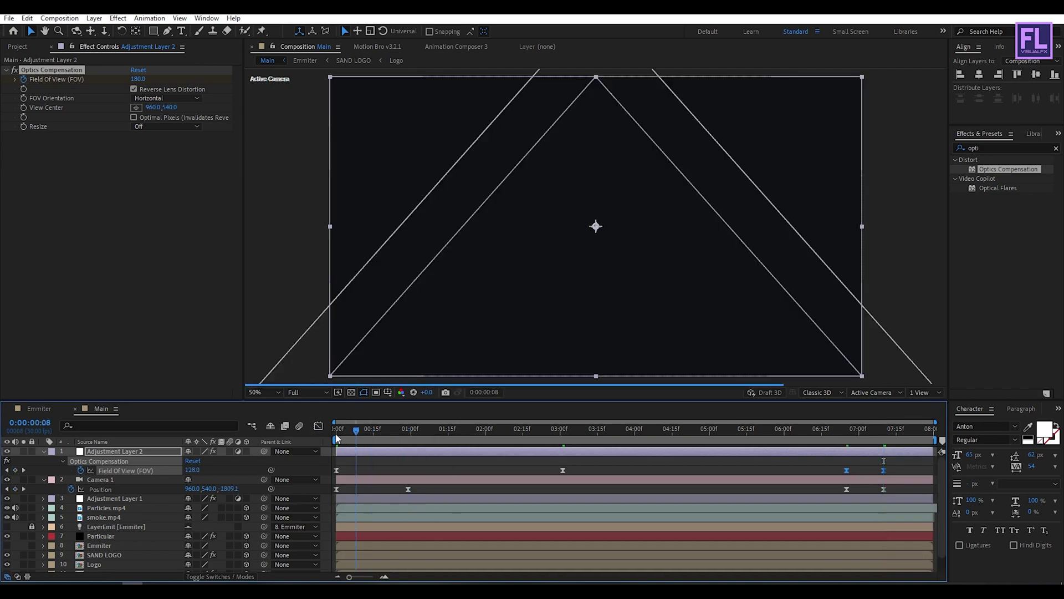
pyautogui.click(377, 430)
pyautogui.moveTo(395, 430); pyautogui.dragTo(886, 448)
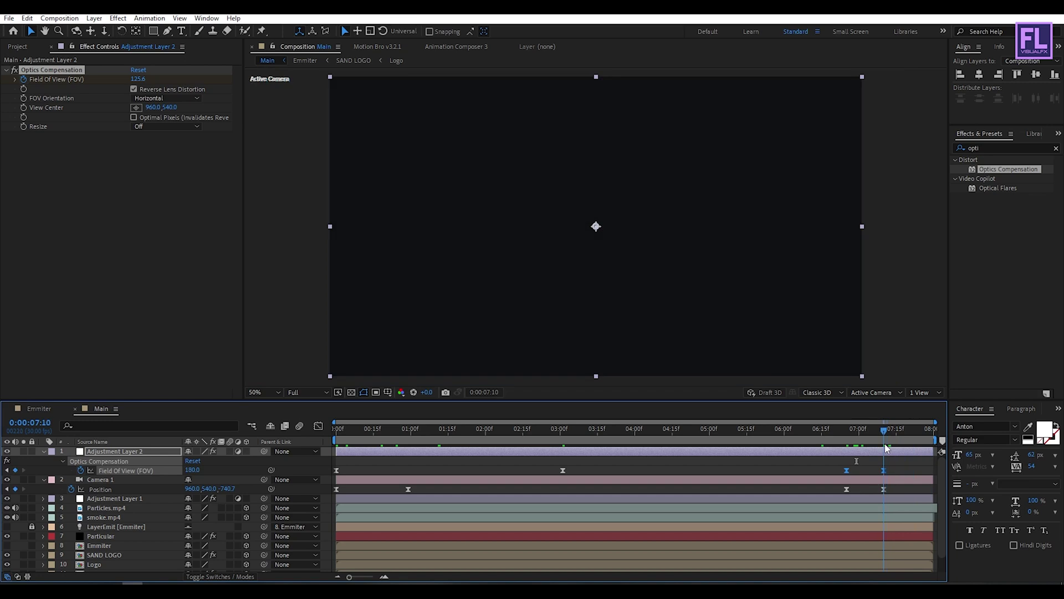
pyautogui.moveTo(884, 435); pyautogui.dragTo(587, 435)
pyautogui.click(43, 451)
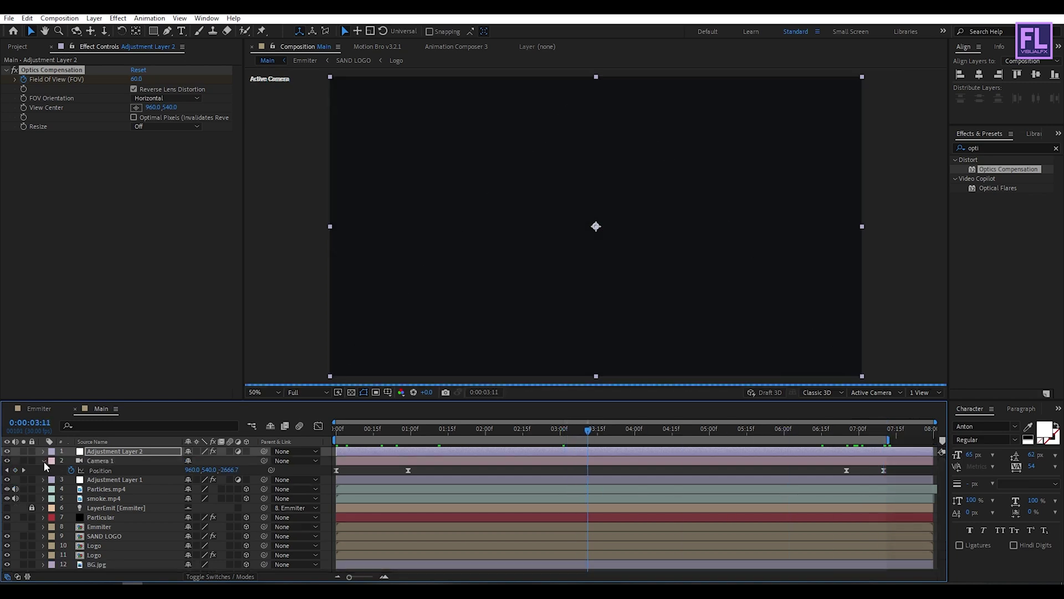
pyautogui.click(44, 460)
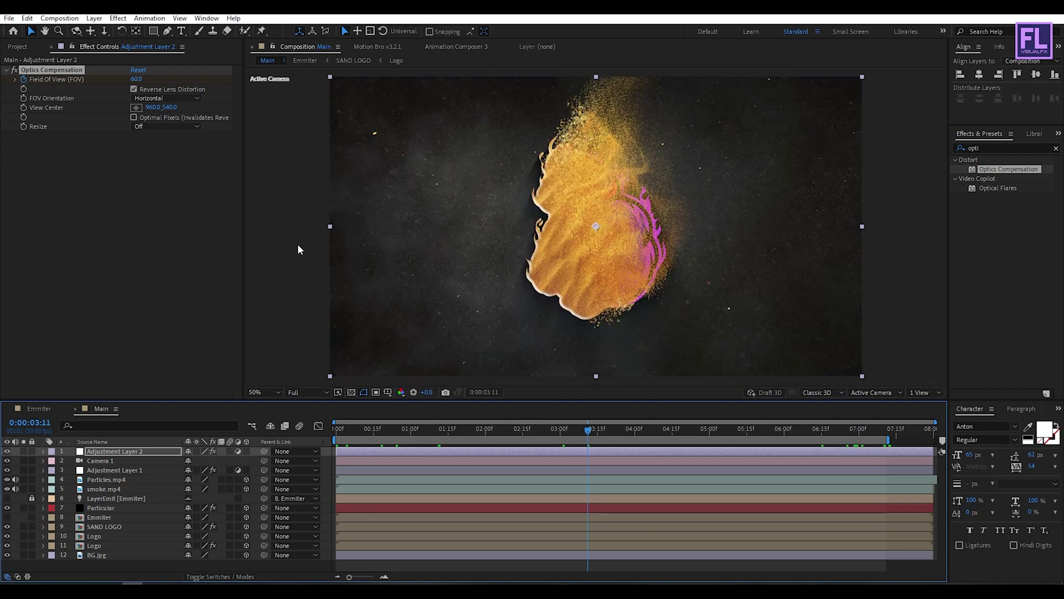
# - Maximize the Main composition's viewer and play back the finished sand logo animation
pyautogui.press('`')
pyautogui.click(55, 573)
pyautogui.click(12, 574)
pyautogui.click(38, 341)
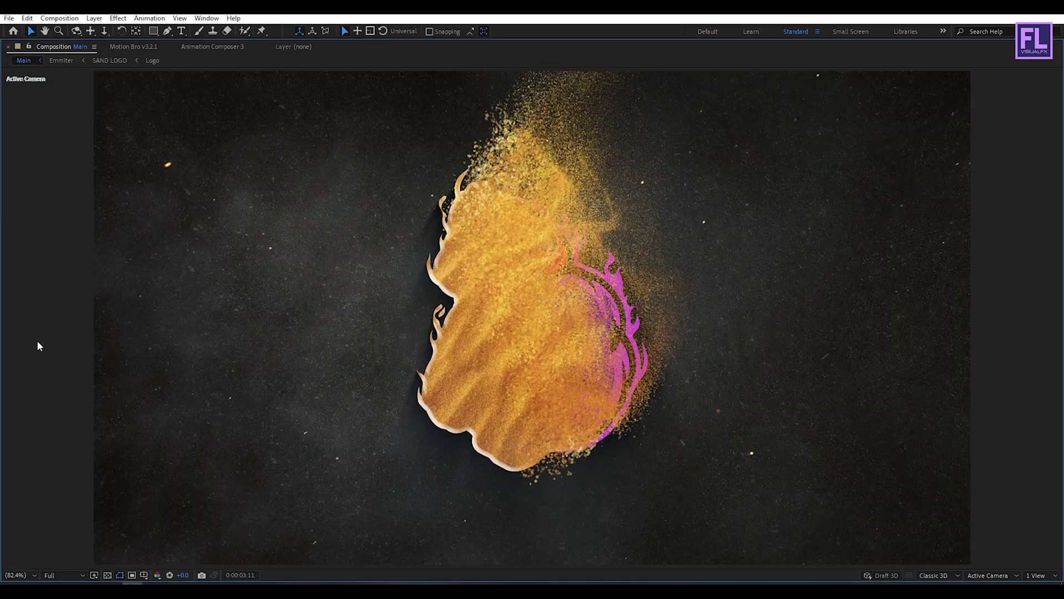
pyautogui.press('space')
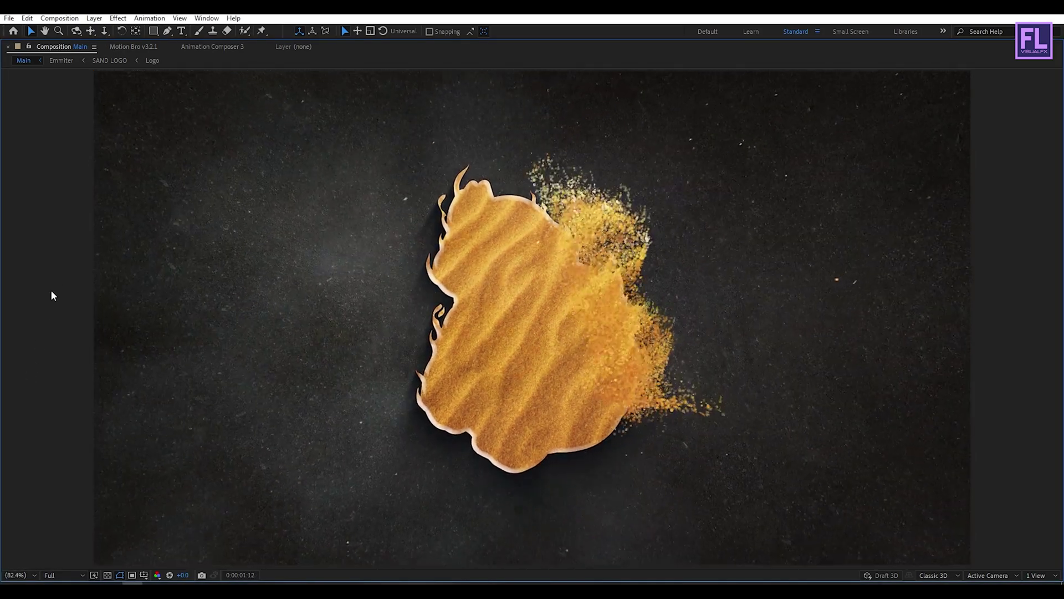